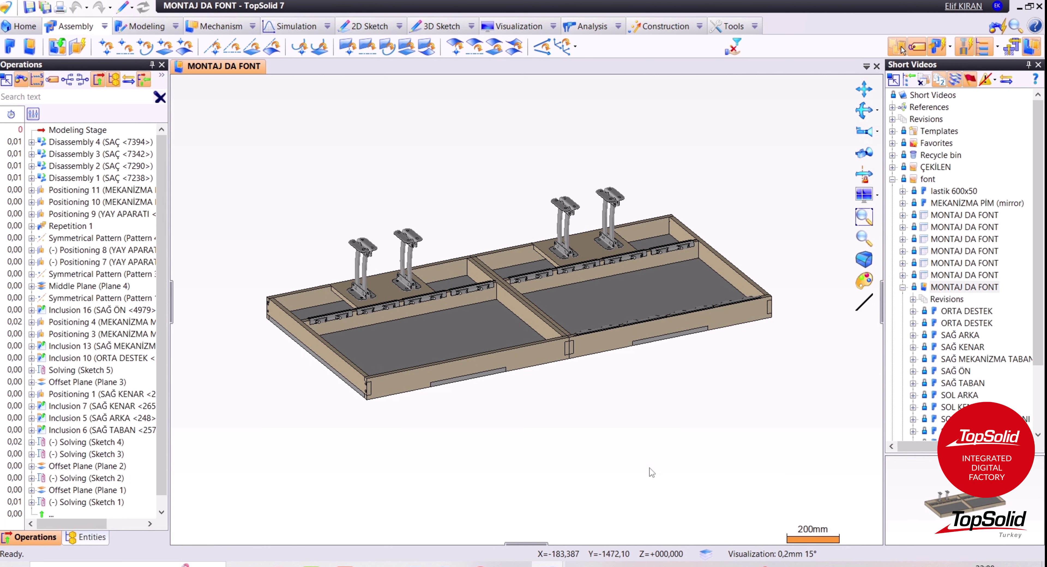
- Create a Bill of Material for the MONTAJ DA FONT assembly from its document tab
{"action": "right_click", "coordinate": [197, 72]}
{"action": "left_click", "coordinate": [249, 195]}
- Add Material Name and Author as BOM columns from the Material and General groups
{"action": "left_click", "coordinate": [197, 112]}
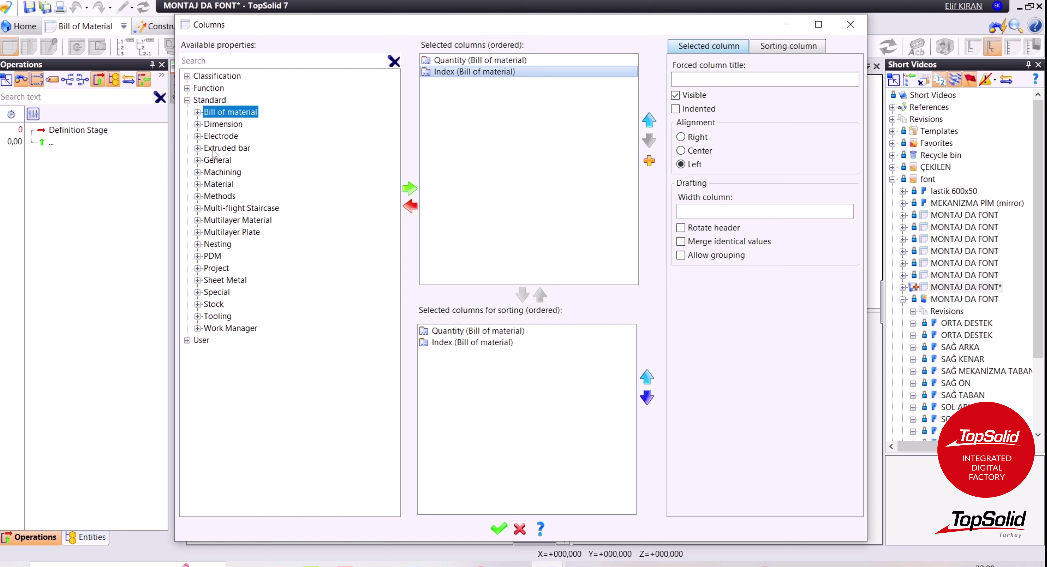
{"action": "left_click", "coordinate": [197, 184]}
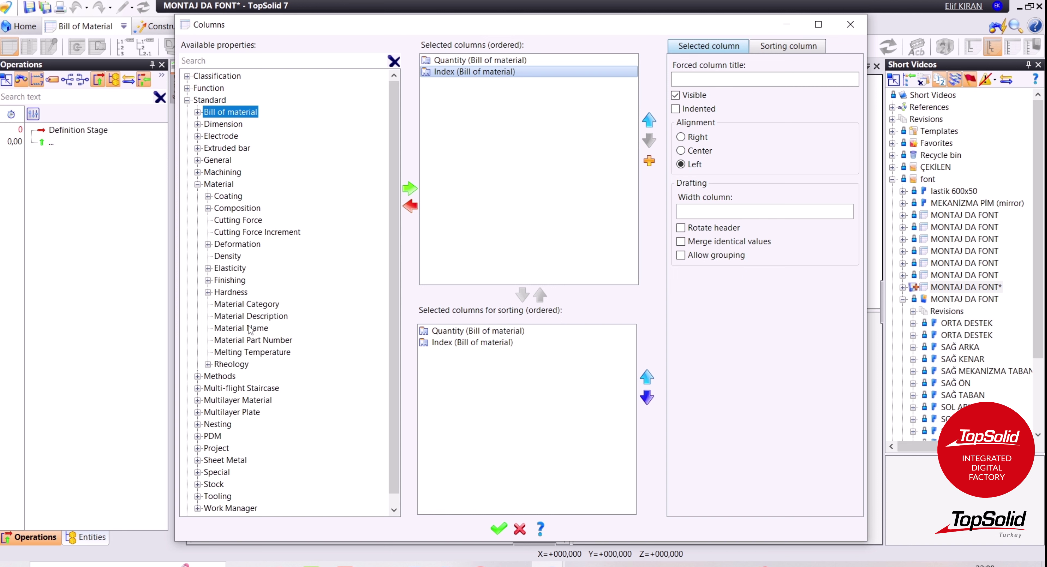
{"action": "double_click", "coordinate": [247, 329]}
{"action": "left_click", "coordinate": [197, 184]}
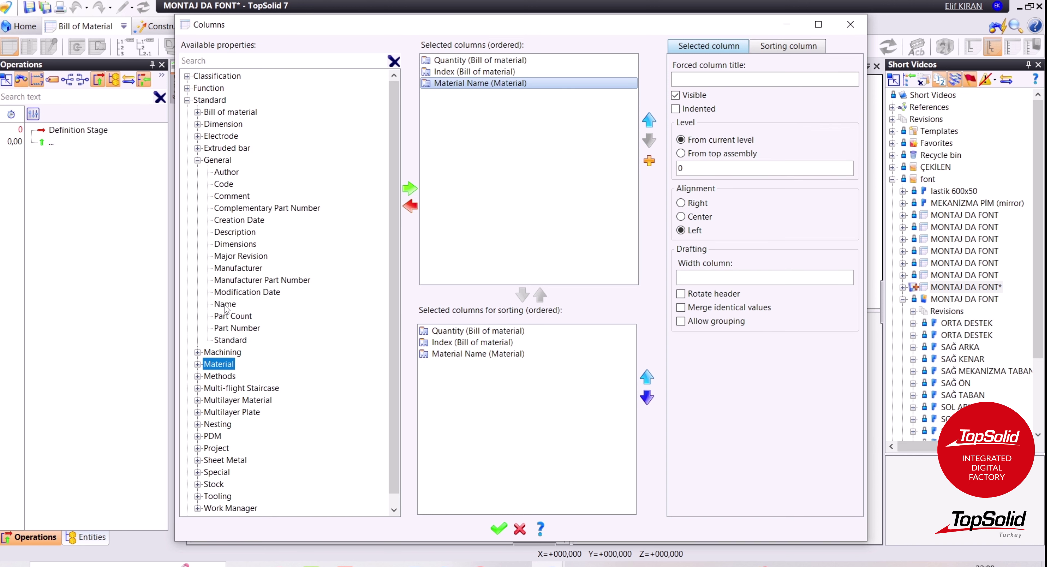
{"action": "left_click", "coordinate": [224, 304]}
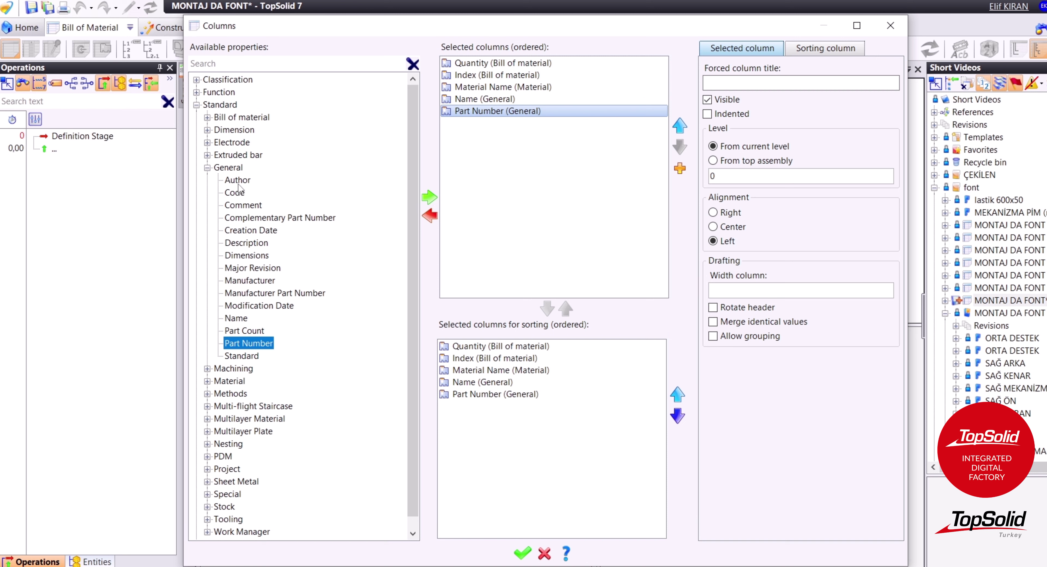
{"action": "double_click", "coordinate": [238, 180]}
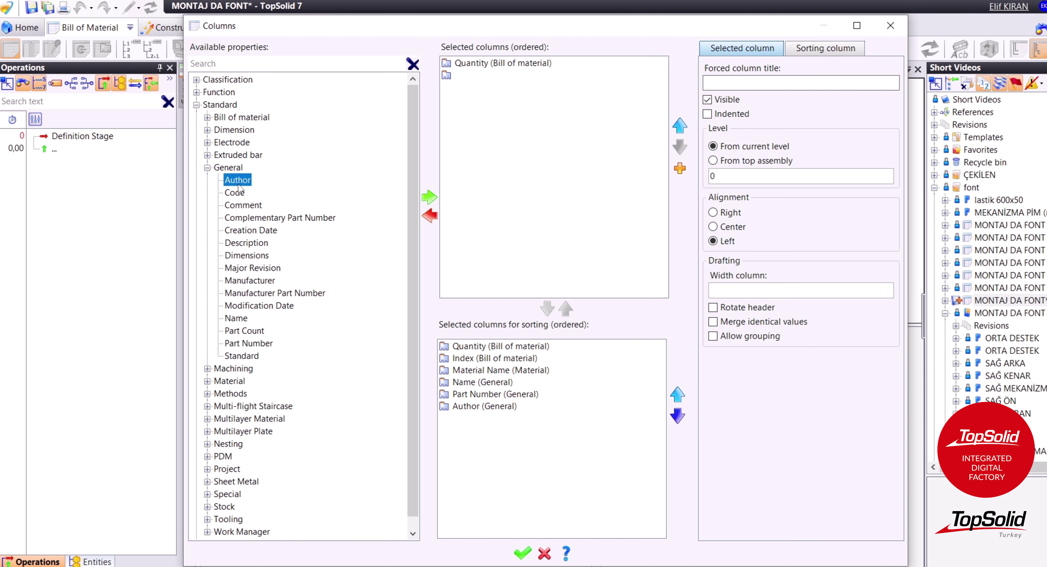
{"action": "left_click", "coordinate": [207, 167]}
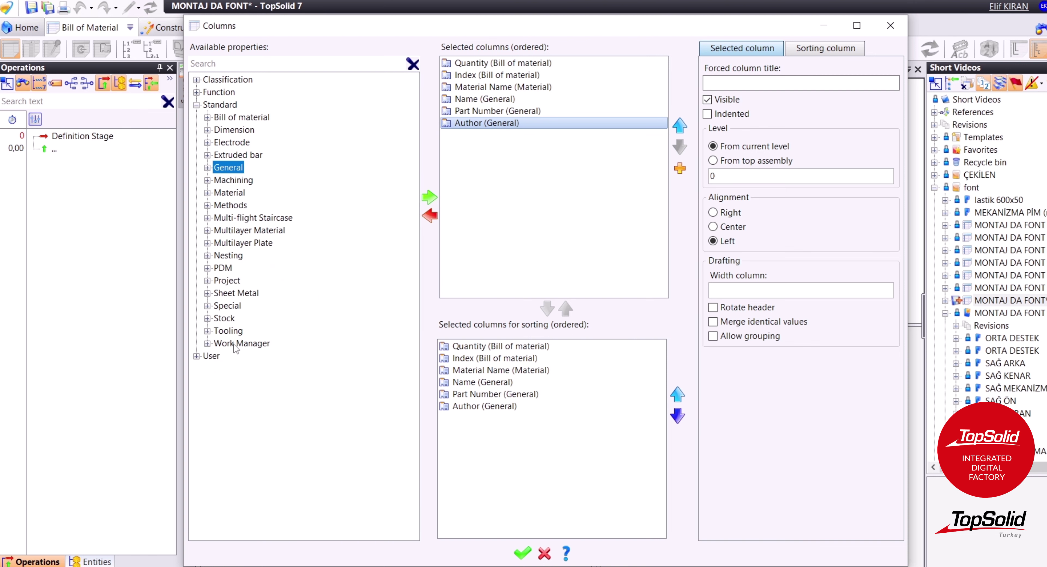
- Add Stock Marged Height, Length and Width columns and move Index above Quantity
{"action": "left_click", "coordinate": [207, 319]}
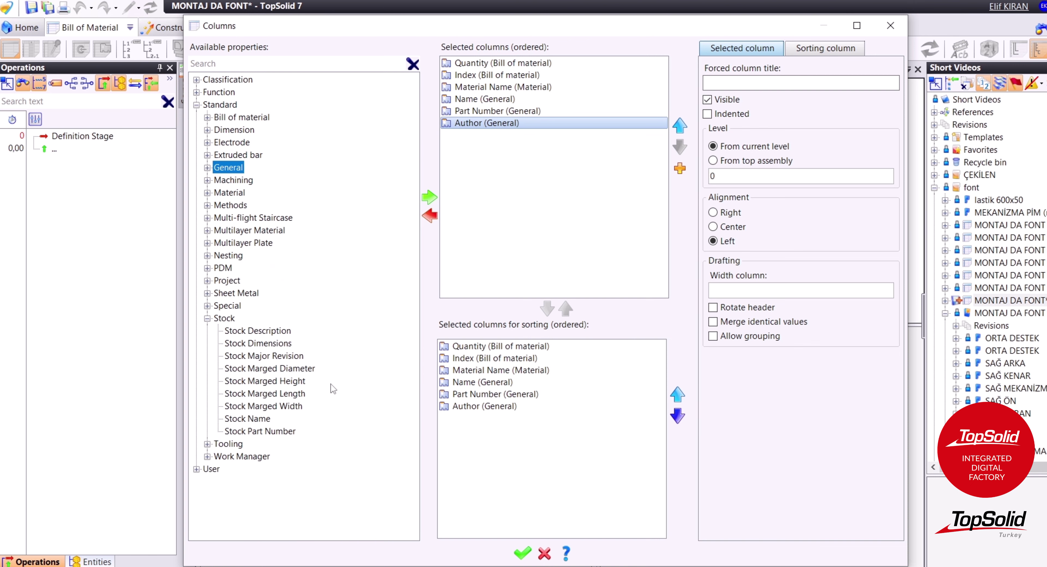
{"action": "double_click", "coordinate": [264, 381]}
{"action": "double_click", "coordinate": [265, 394]}
{"action": "double_click", "coordinate": [263, 406]}
{"action": "left_click", "coordinate": [207, 318]}
{"action": "left_click", "coordinate": [497, 75]}
{"action": "left_click", "coordinate": [679, 126]}
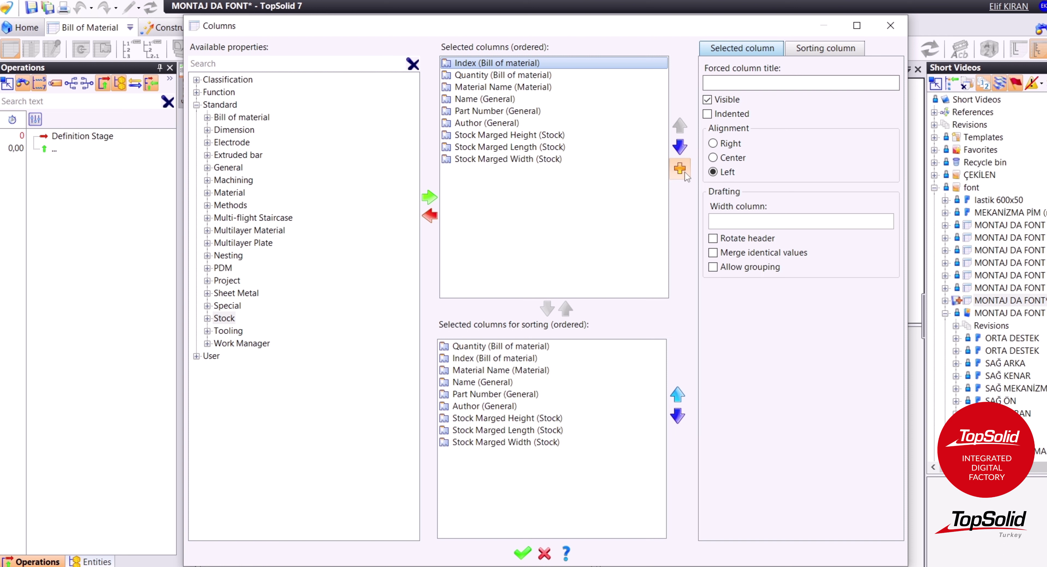
- Move Part Number to third place and Name above Material Name, and put Author last
{"action": "left_click", "coordinate": [470, 64]}
{"action": "left_click", "coordinate": [497, 110]}
{"action": "left_click", "coordinate": [680, 126]}
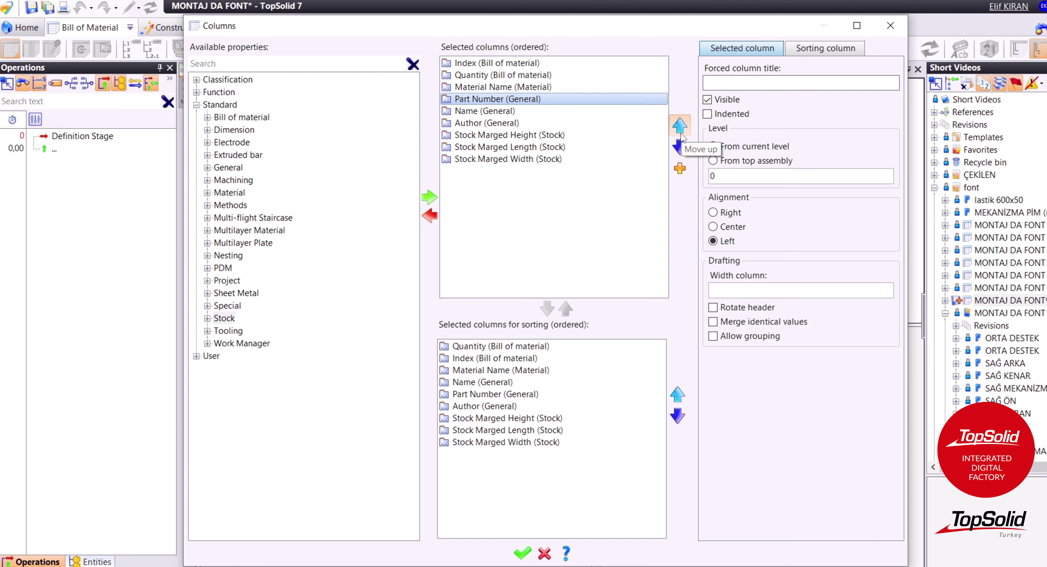
{"action": "left_click", "coordinate": [680, 126]}
{"action": "left_click", "coordinate": [485, 111]}
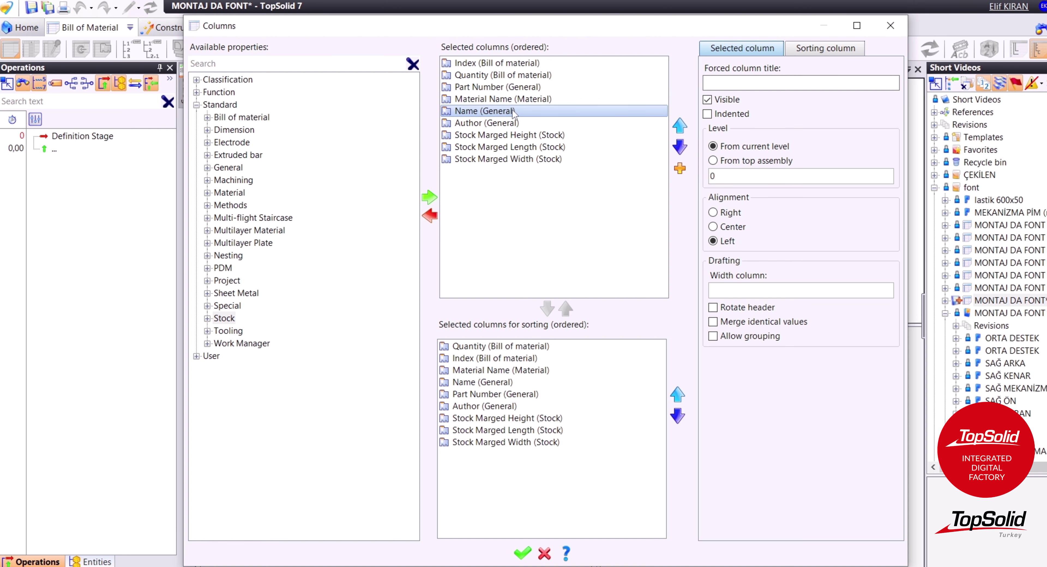
{"action": "left_click", "coordinate": [679, 125]}
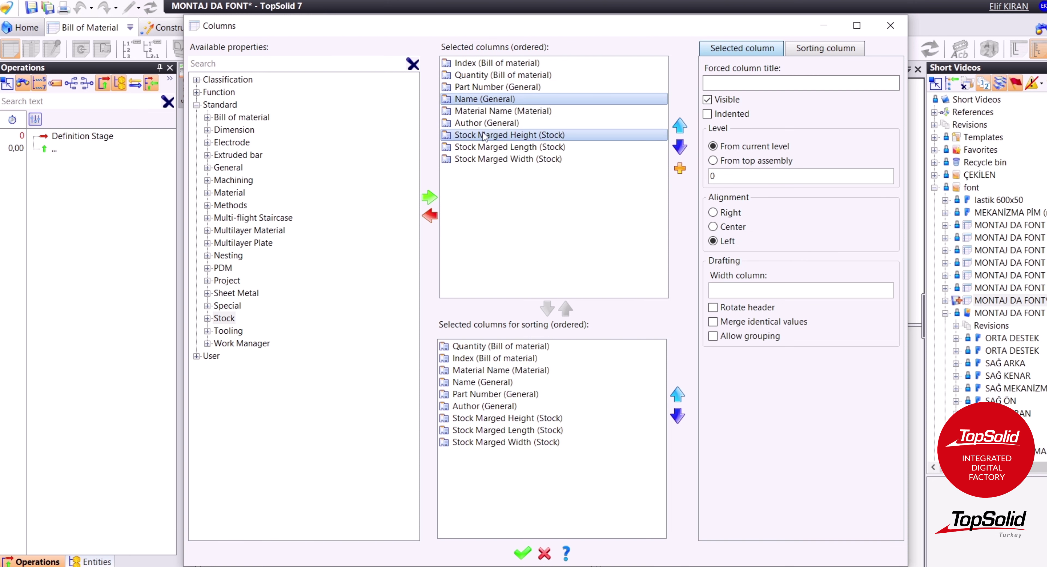
{"action": "left_click", "coordinate": [487, 124]}
{"action": "left_click", "coordinate": [679, 146]}
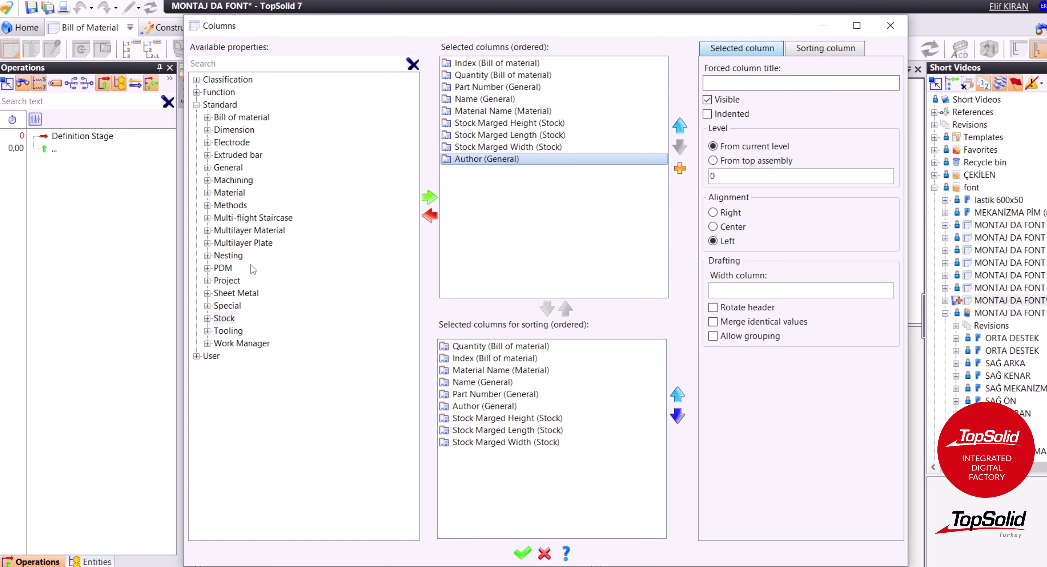
- Add a General Description column and place it above Author
{"action": "left_click", "coordinate": [207, 168]}
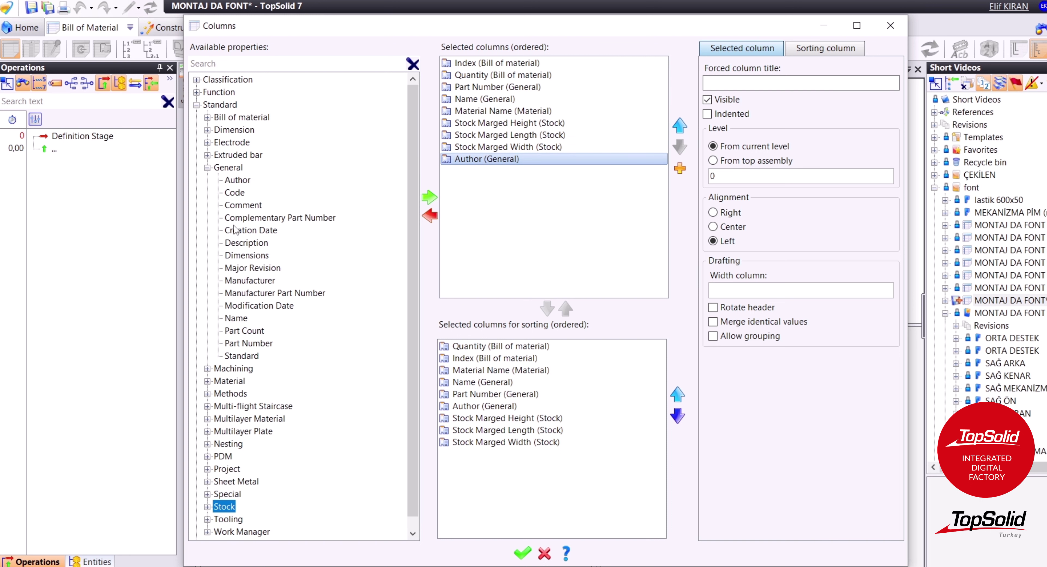
{"action": "left_click", "coordinate": [247, 242]}
{"action": "double_click", "coordinate": [247, 242]}
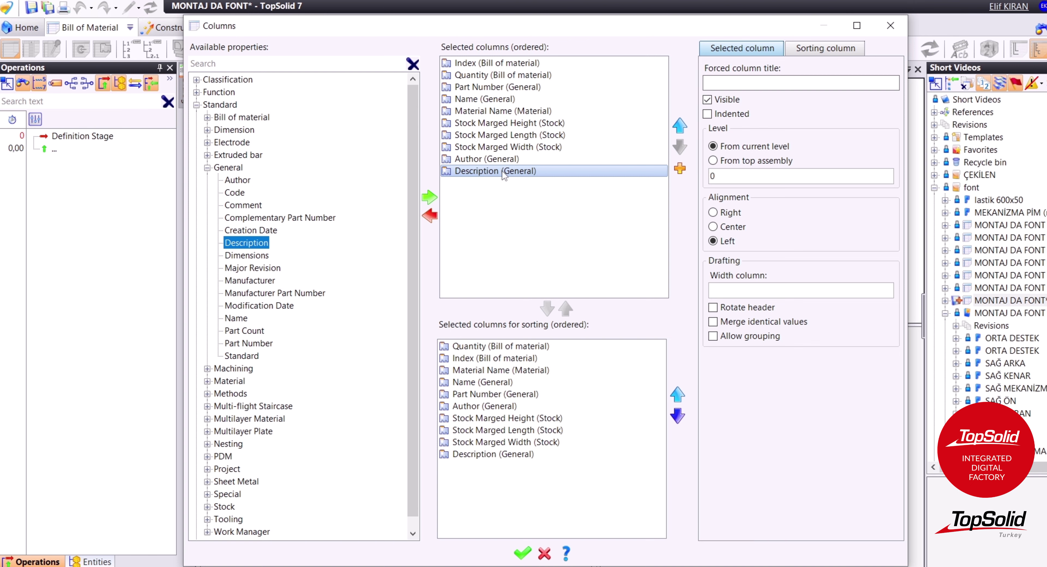
{"action": "left_click", "coordinate": [681, 130]}
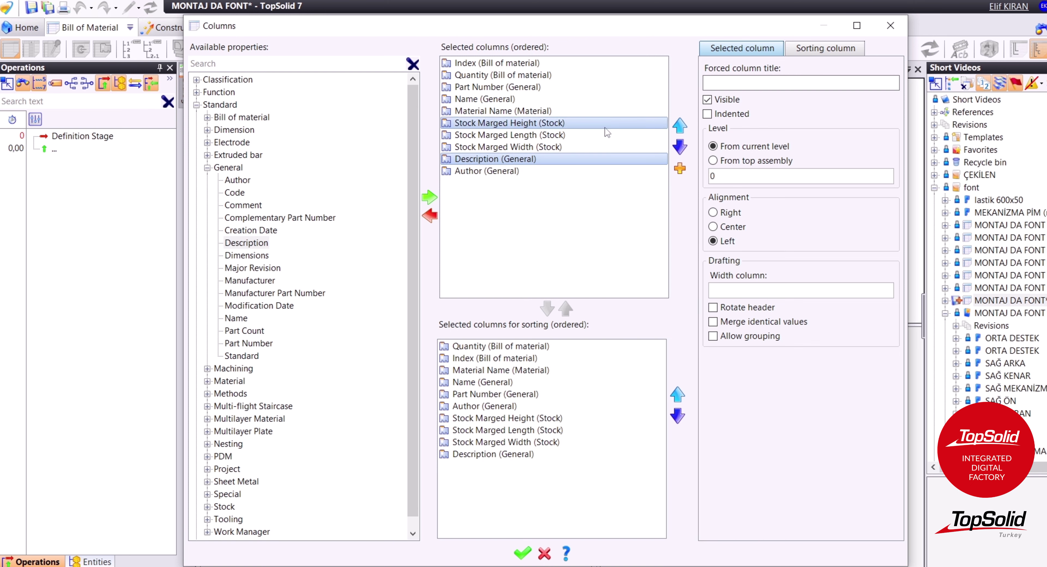
{"action": "left_click", "coordinate": [489, 200]}
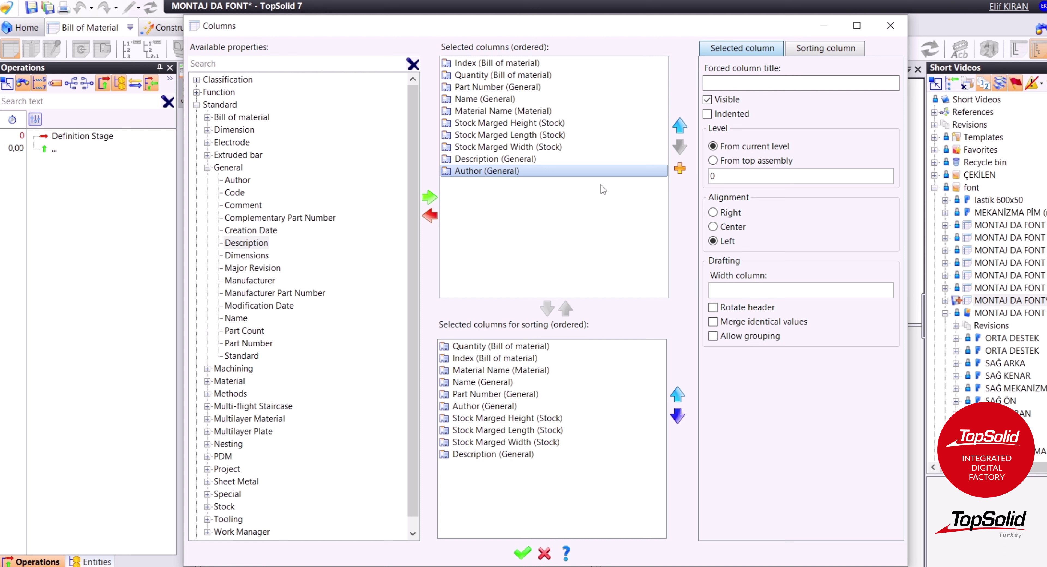
- Review the Index, Quantity, Part Number and Material Name columns and begin retitling Index
{"action": "left_click", "coordinate": [495, 62]}
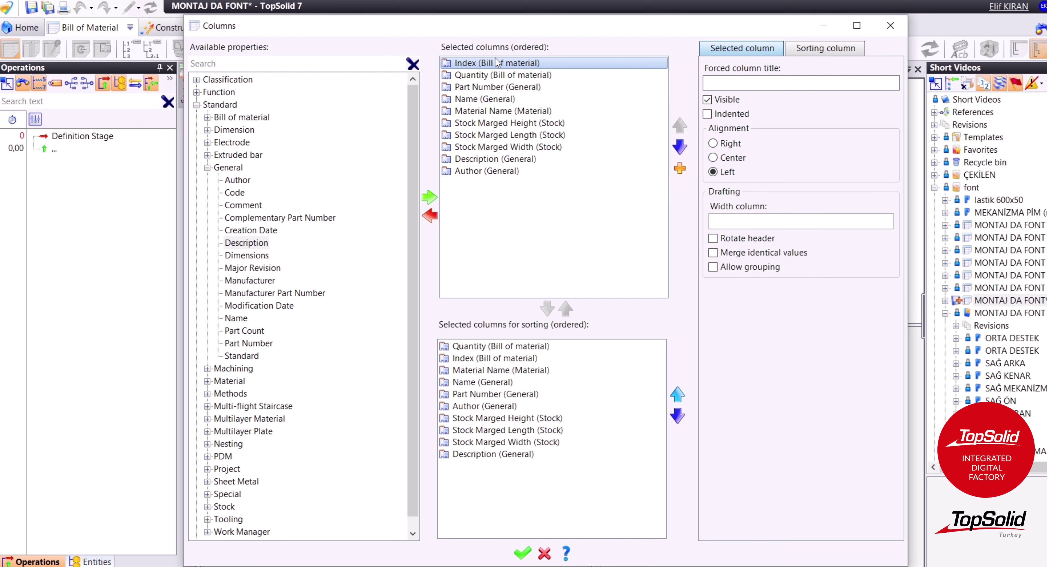
{"action": "left_click", "coordinate": [488, 79]}
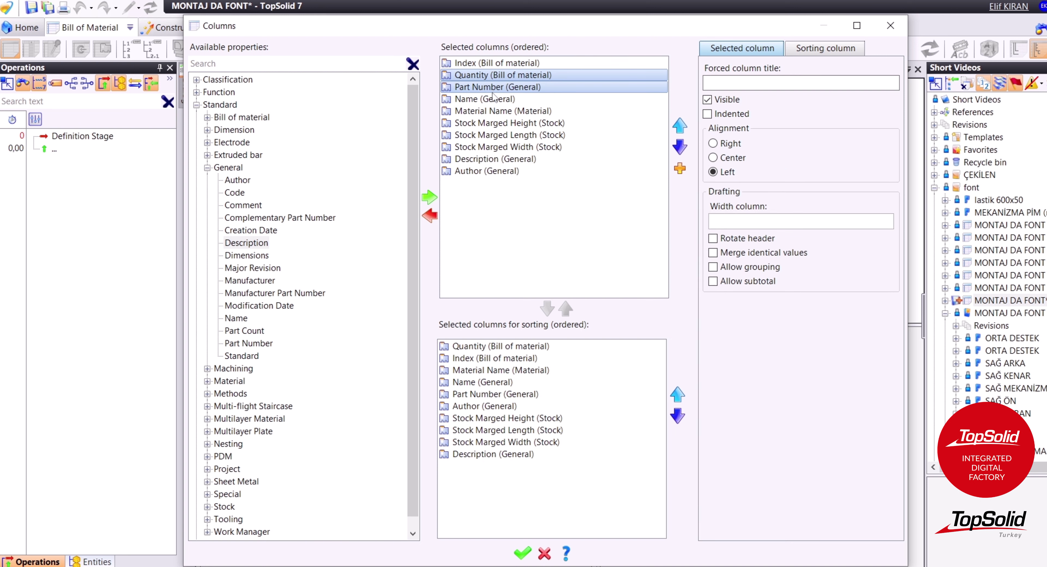
{"action": "left_click", "coordinate": [493, 89]}
{"action": "left_click", "coordinate": [493, 109]}
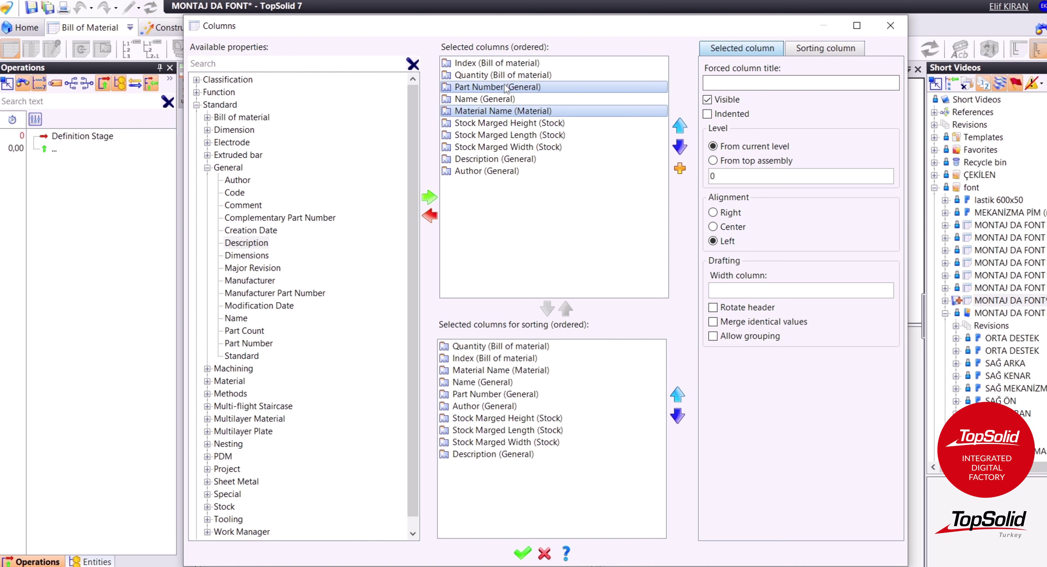
{"action": "left_click", "coordinate": [493, 64]}
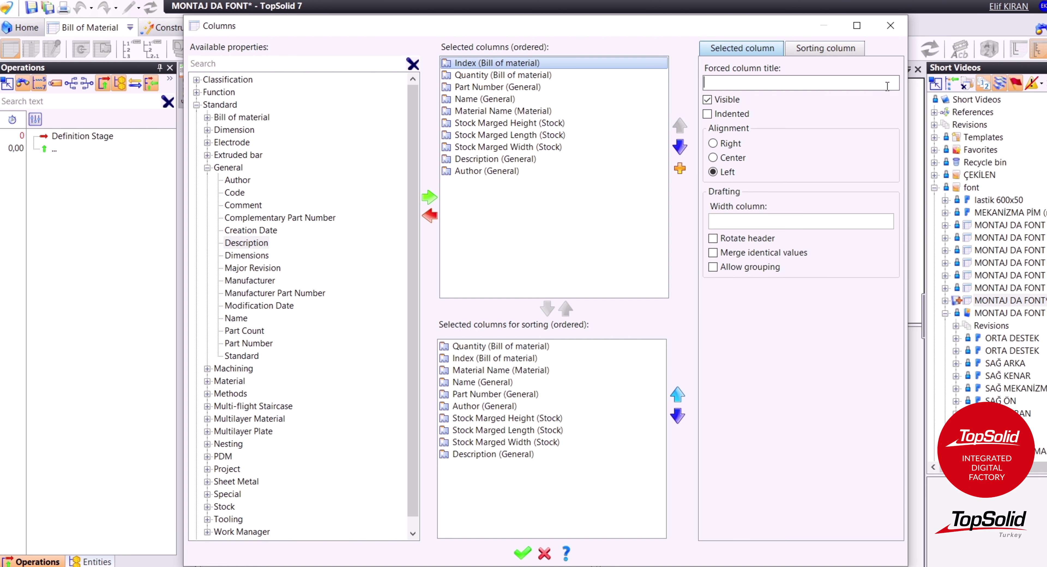
{"action": "left_click", "coordinate": [819, 79]}
{"action": "left_click", "coordinate": [466, 76]}
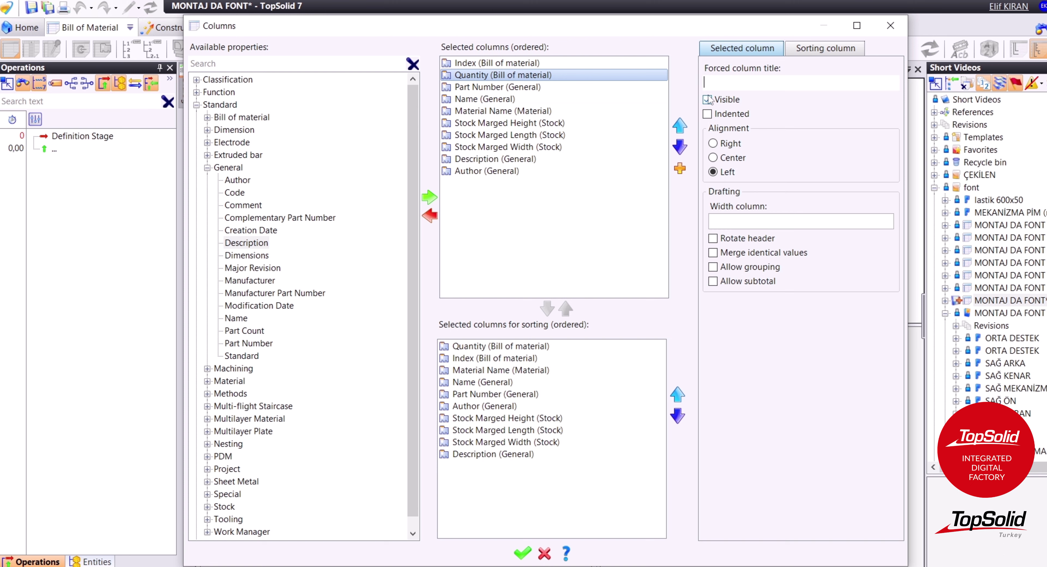
- Retitle the Index, Quantity and Part Number columns Poz, ADET and PARA NUMARA
{"action": "left_click", "coordinate": [719, 79]}
{"action": "left_click", "coordinate": [467, 63]}
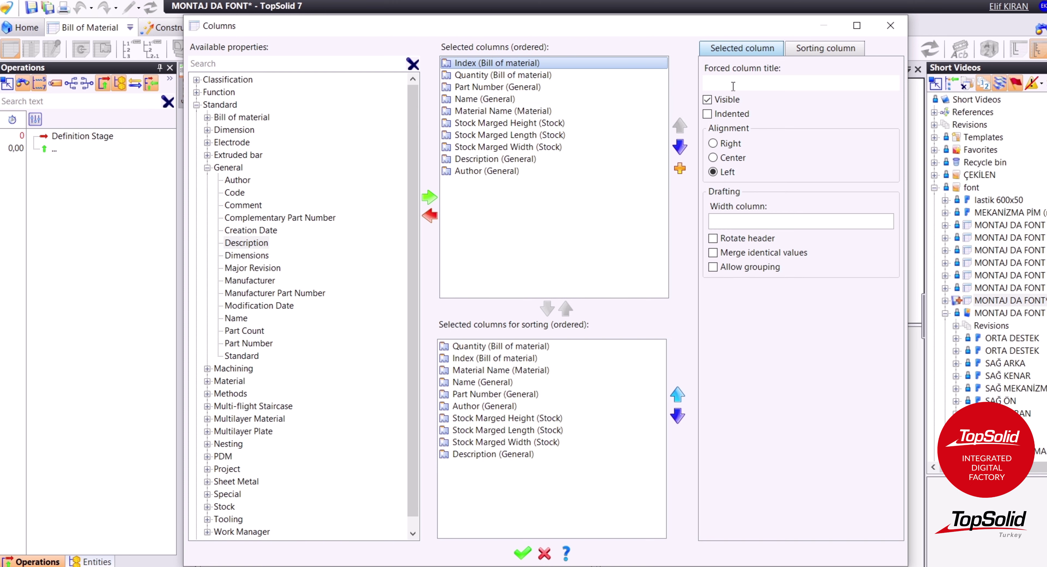
{"action": "type", "text": "Poz"}
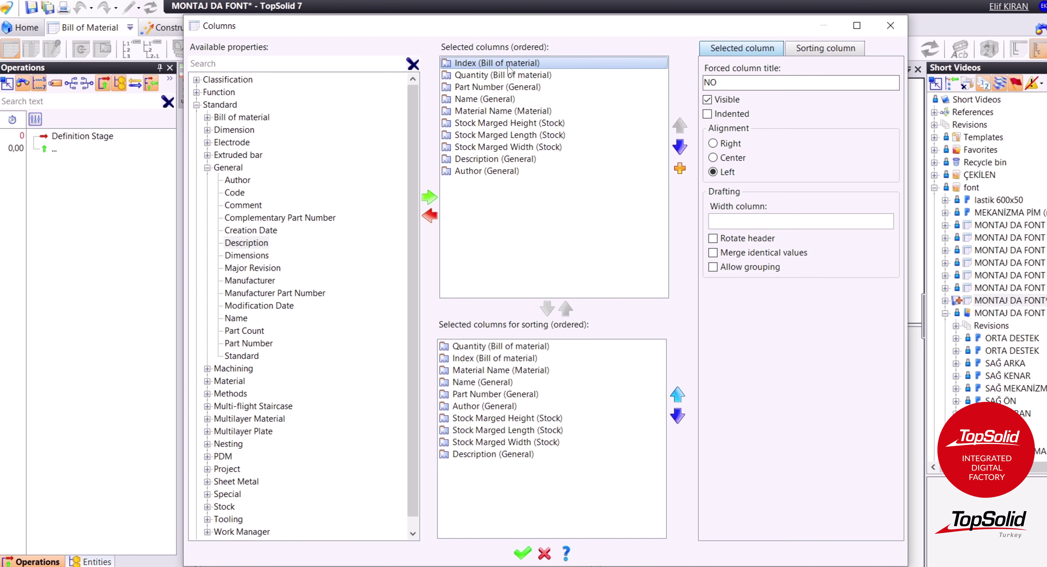
{"action": "left_click", "coordinate": [508, 74]}
{"action": "left_click", "coordinate": [726, 82]}
{"action": "type", "text": "AD"}
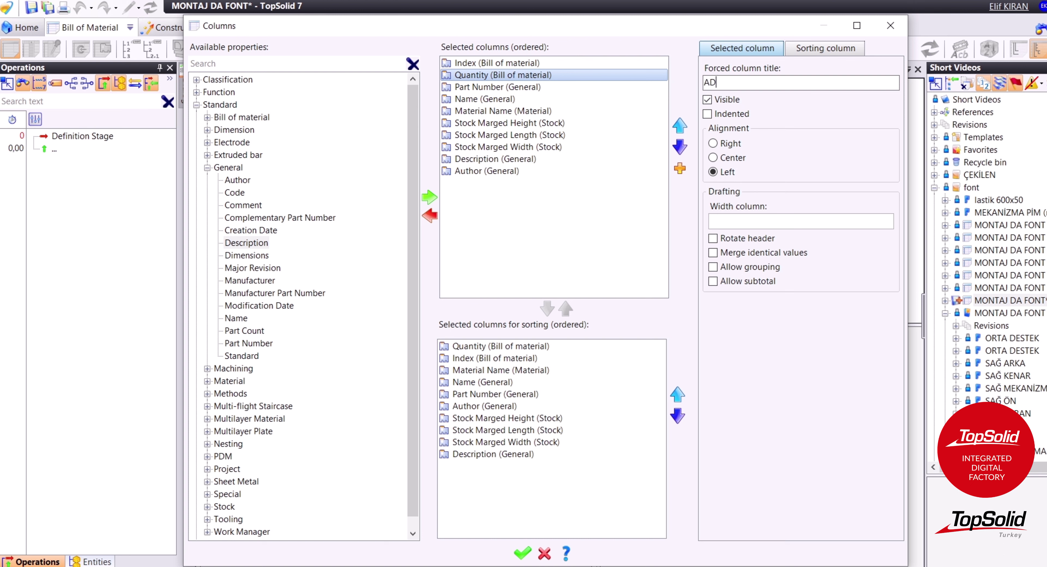
{"action": "type", "text": "ET"}
{"action": "left_click", "coordinate": [591, 87]}
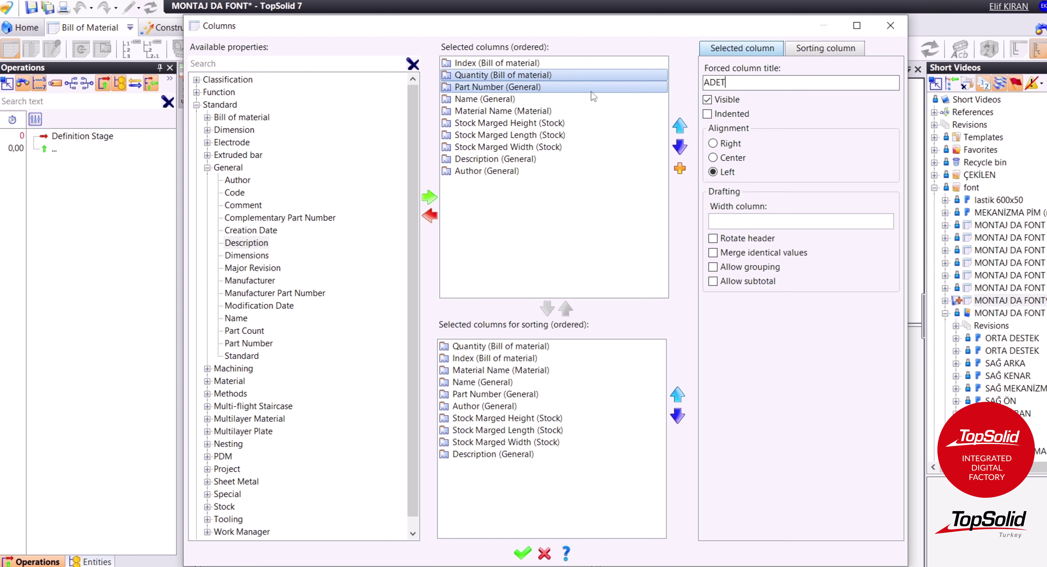
{"action": "left_click", "coordinate": [780, 81]}
{"action": "type", "text": "P"}
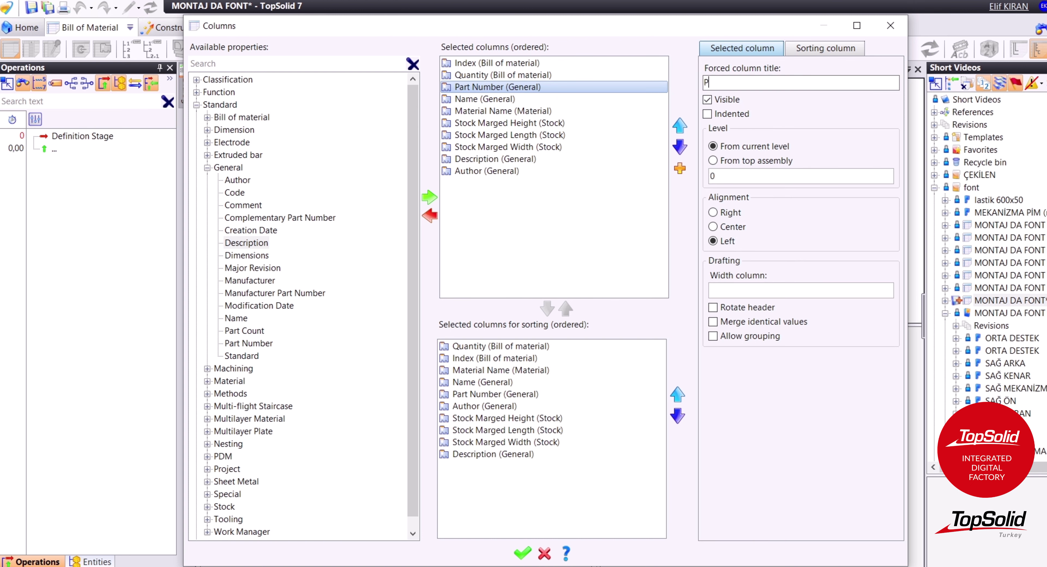
{"action": "type", "text": "ARA NUMARASI"}
- Retitle the Name and Material Name columns PARÇA AD and MALZEME
{"action": "left_click", "coordinate": [508, 99]}
{"action": "left_click", "coordinate": [811, 81]}
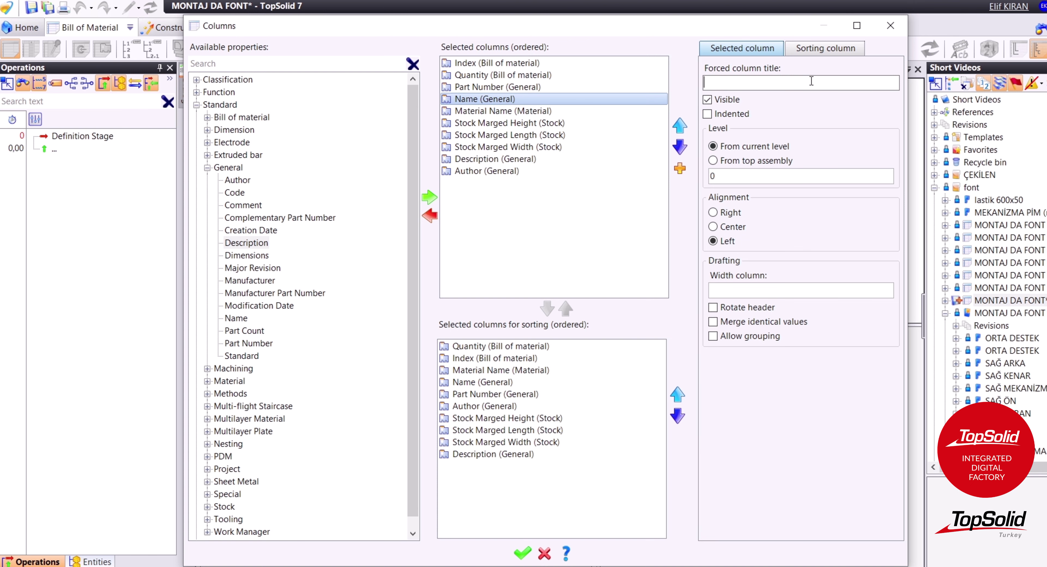
{"action": "type", "text": "I"}
{"action": "type", "text": "PR"}
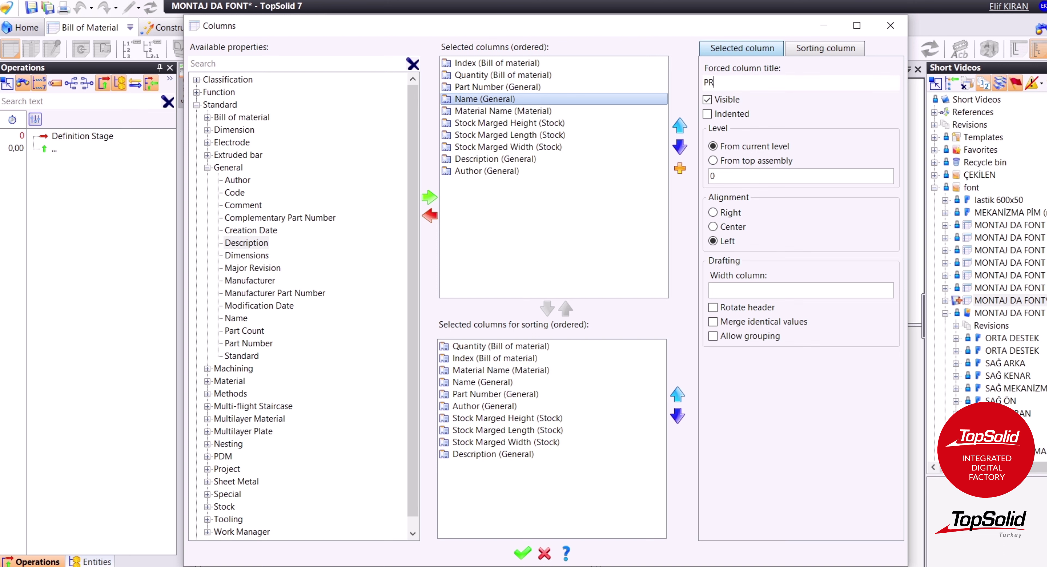
{"action": "type", "text": "OJE AI"}
{"action": "key", "text": "BackSpace"}
{"action": "key", "text": "BackSpace"}
{"action": "key", "text": "BackSpace"}
{"action": "key", "text": "BackSpace"}
{"action": "key", "text": "BackSpace"}
{"action": "key", "text": "BackSpace"}
{"action": "key", "text": "BackSpace"}
{"action": "type", "text": "PARÇA AD"}
{"action": "left_click", "coordinate": [526, 117]}
{"action": "left_click", "coordinate": [797, 84]}
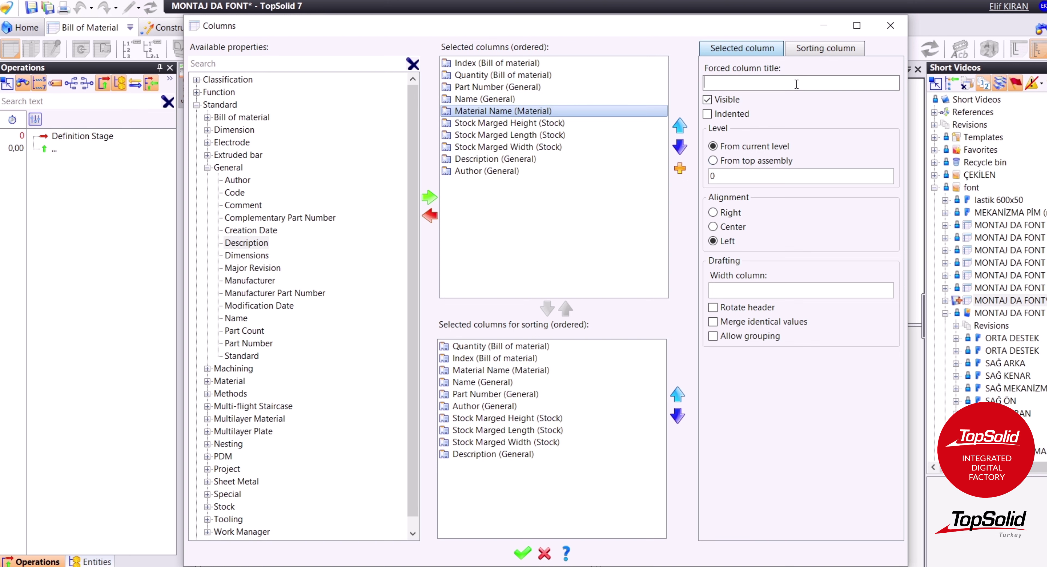
{"action": "type", "text": "MALZEME"}
- Title the height, length, width, description and author columns YÜKSEKLİK, GENİŞLİK, EN, İŞLEM, ÇİZEN
{"action": "left_click", "coordinate": [562, 123]}
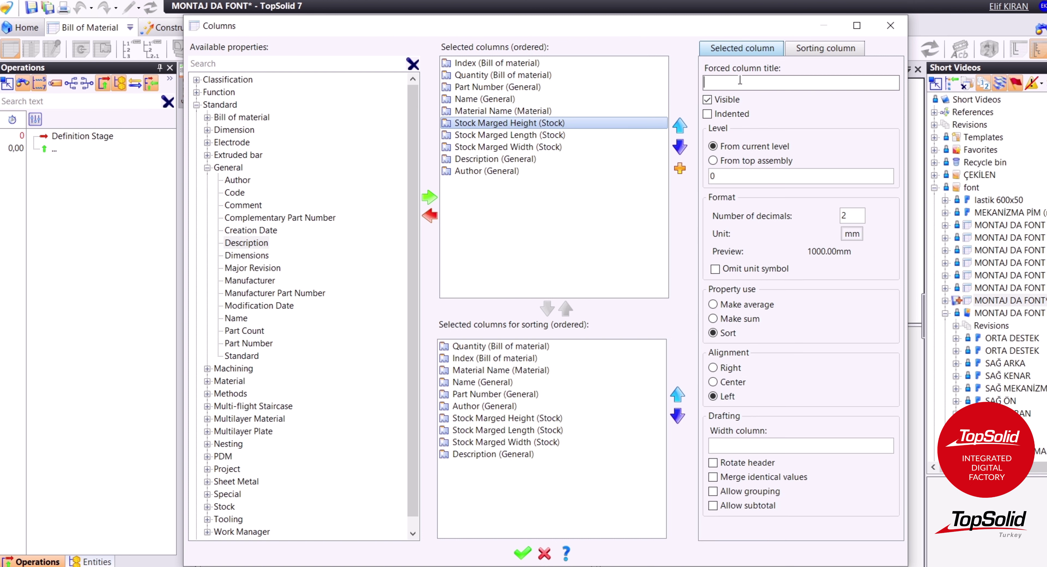
{"action": "type", "text": "YÜKSEKLİK"}
{"action": "left_click", "coordinate": [561, 135]}
{"action": "left_click", "coordinate": [780, 81]}
{"action": "type", "text": "GE"}
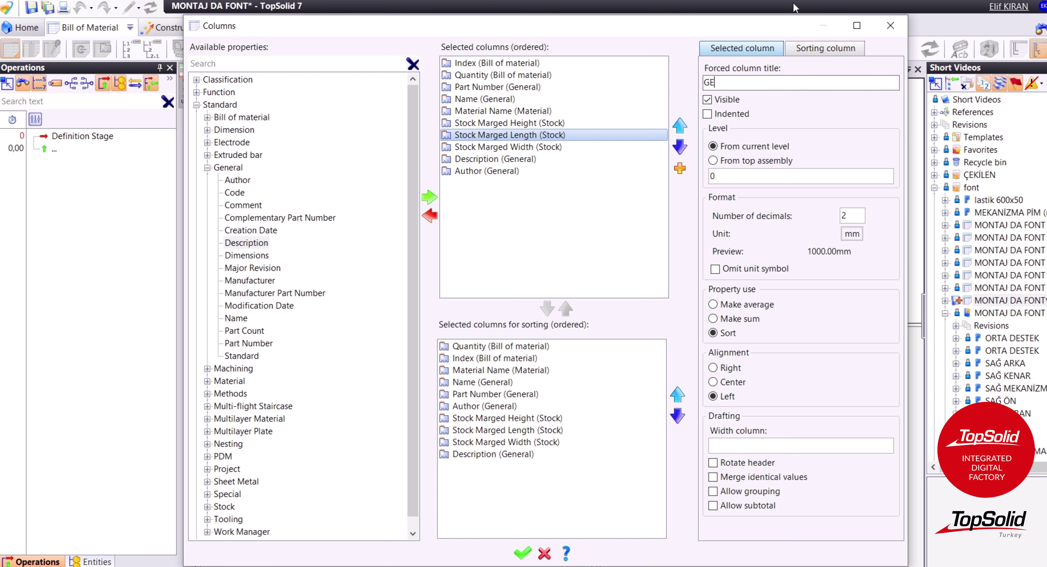
{"action": "type", "text": "NİŞLİK"}
{"action": "left_click", "coordinate": [561, 147]}
{"action": "left_click", "coordinate": [739, 83]}
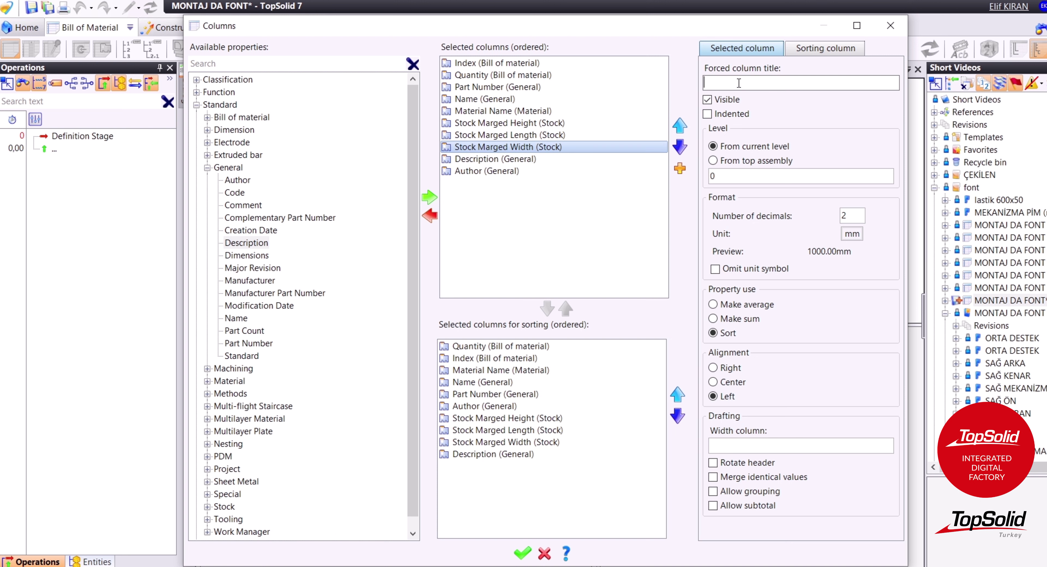
{"action": "type", "text": "EN"}
{"action": "left_click", "coordinate": [495, 159]}
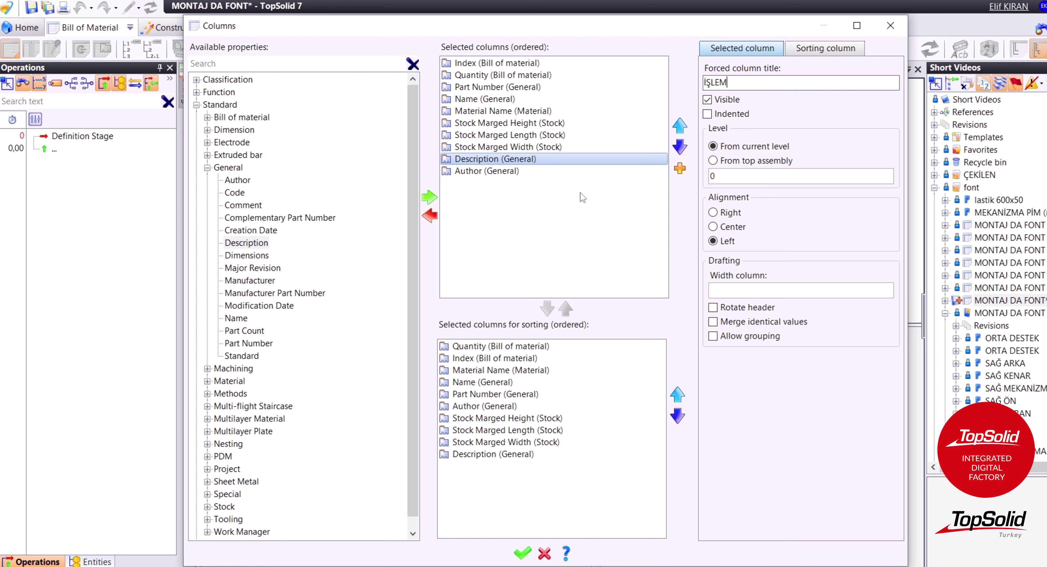
{"action": "left_click", "coordinate": [502, 172]}
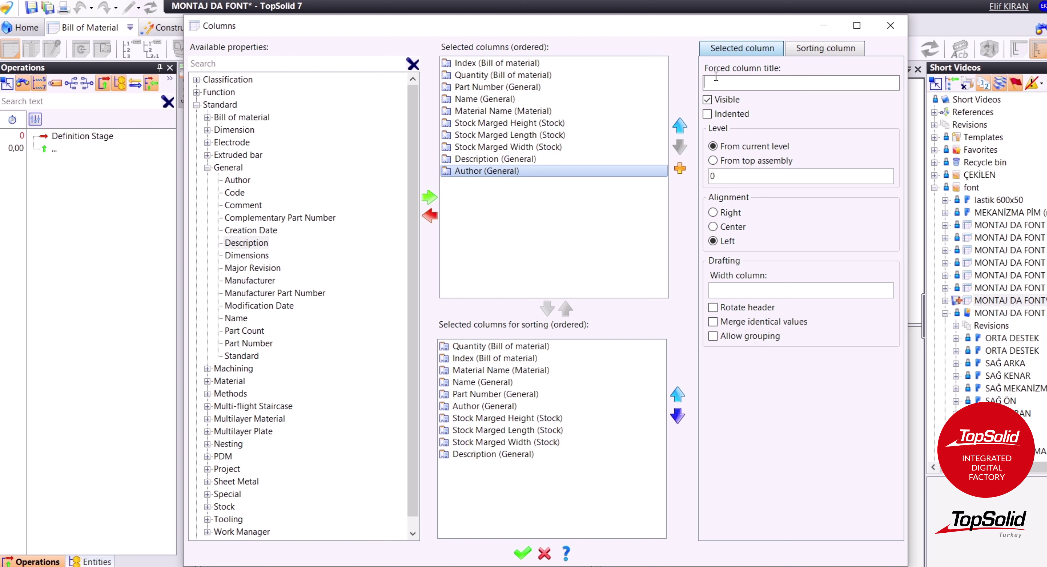
{"action": "type", "text": "ÇİZEN"}
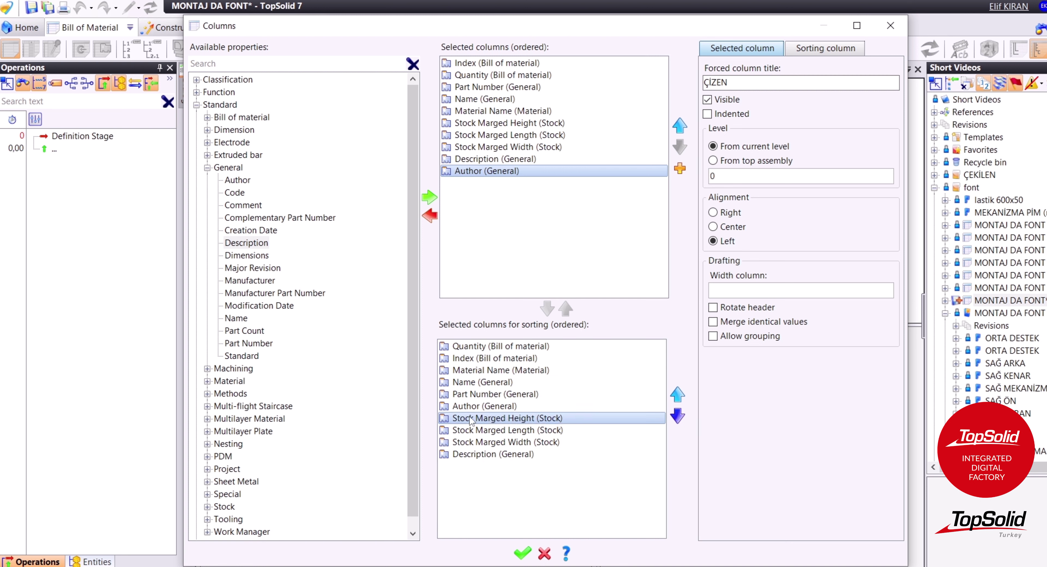
- Move Name to the top of the sort order and generate the BOM table
{"action": "left_click", "coordinate": [476, 454]}
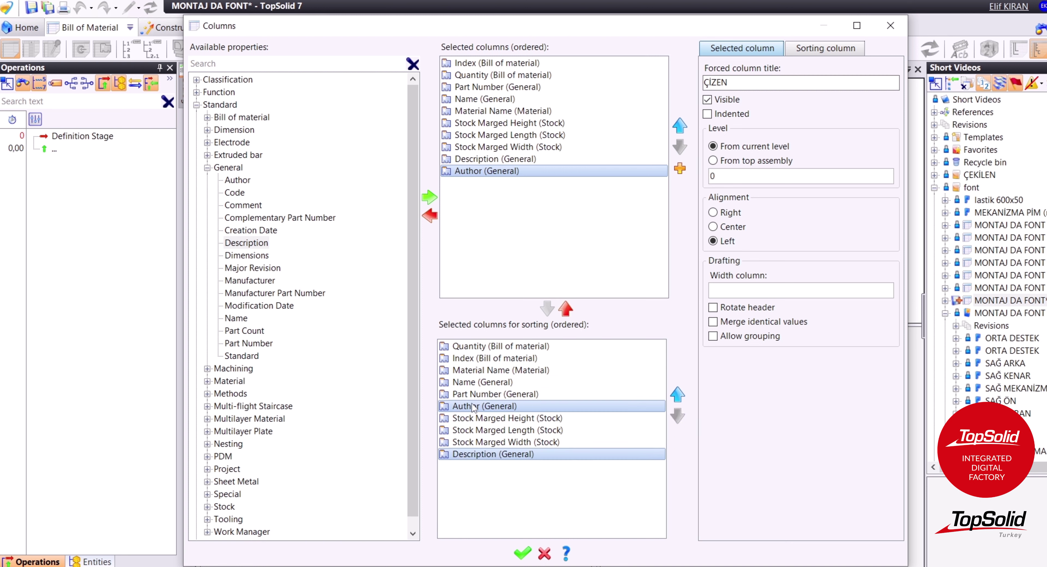
{"action": "left_click", "coordinate": [483, 400]}
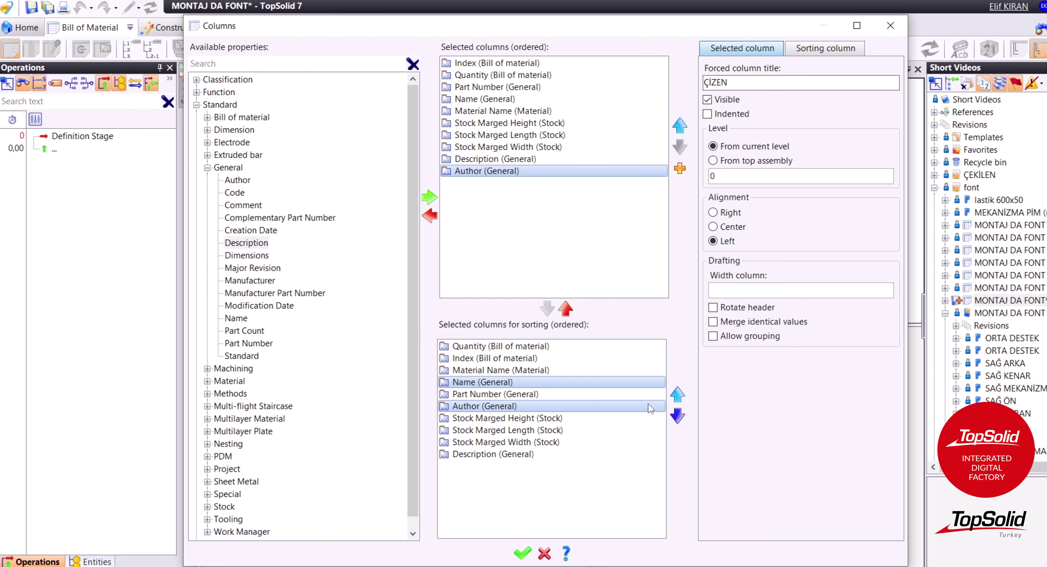
{"action": "left_click", "coordinate": [677, 396]}
{"action": "left_click", "coordinate": [677, 396]}
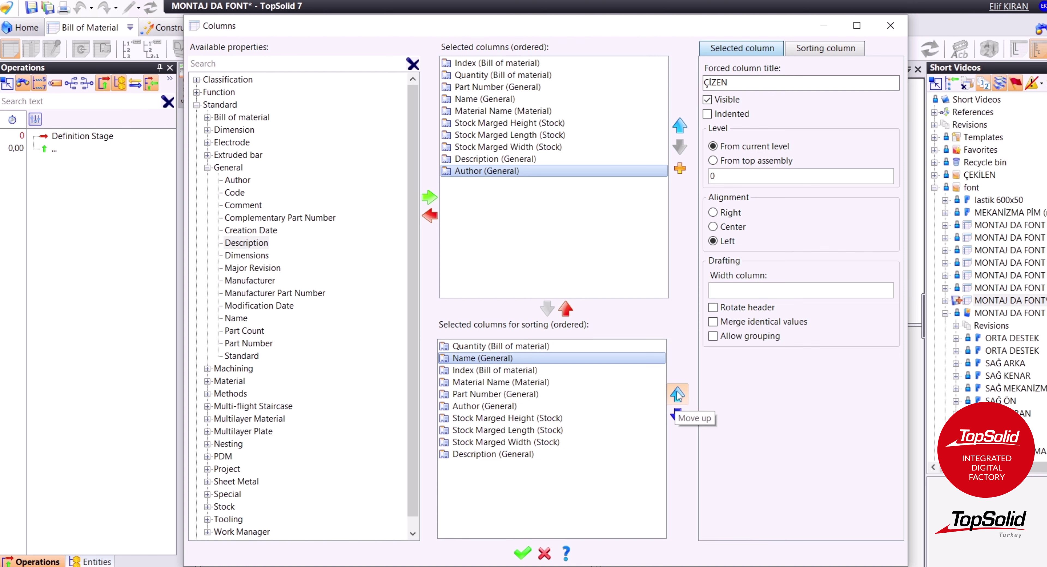
{"action": "left_click", "coordinate": [677, 396]}
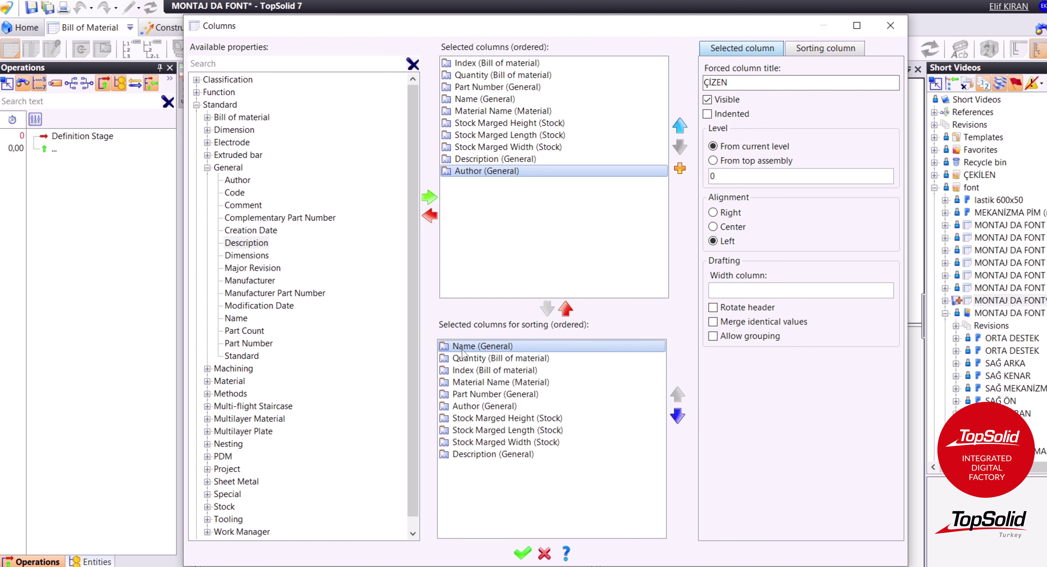
{"action": "left_click", "coordinate": [522, 553]}
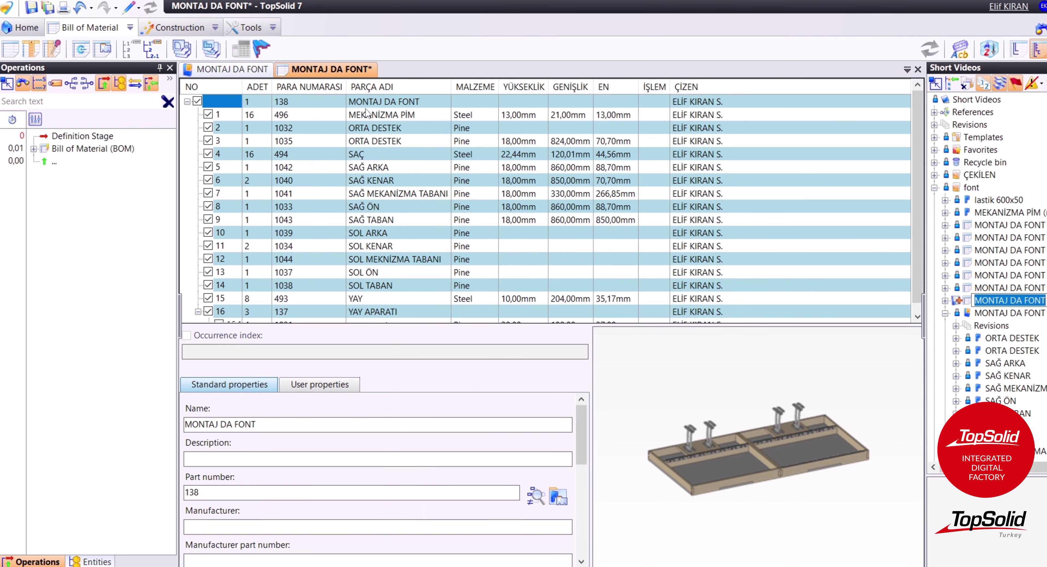
{"action": "scroll", "coordinate": [389, 290], "scroll_direction": "down", "scroll_amount": 1}
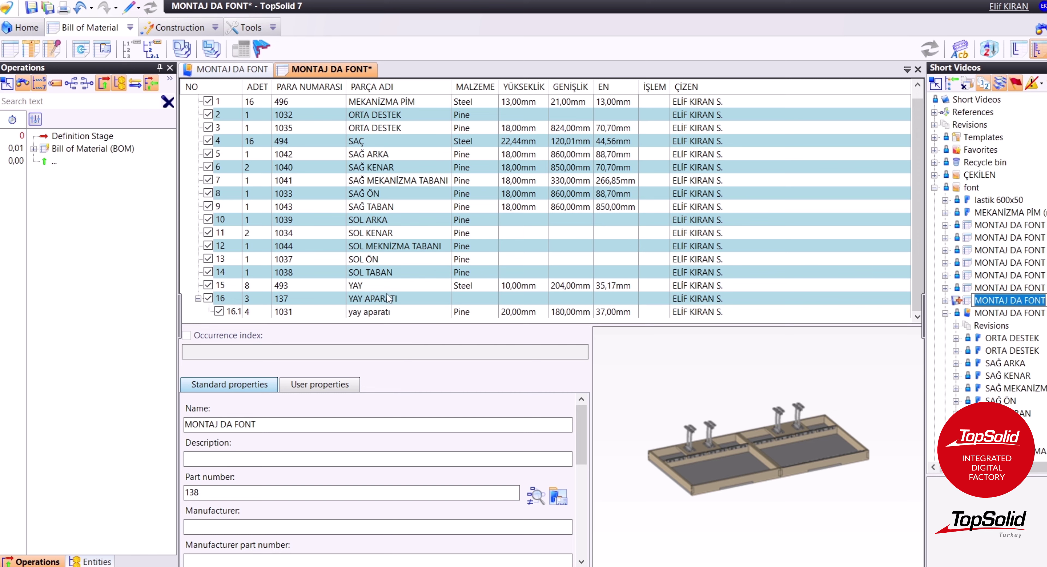
{"action": "scroll", "coordinate": [388, 298], "scroll_direction": "up", "scroll_amount": 1}
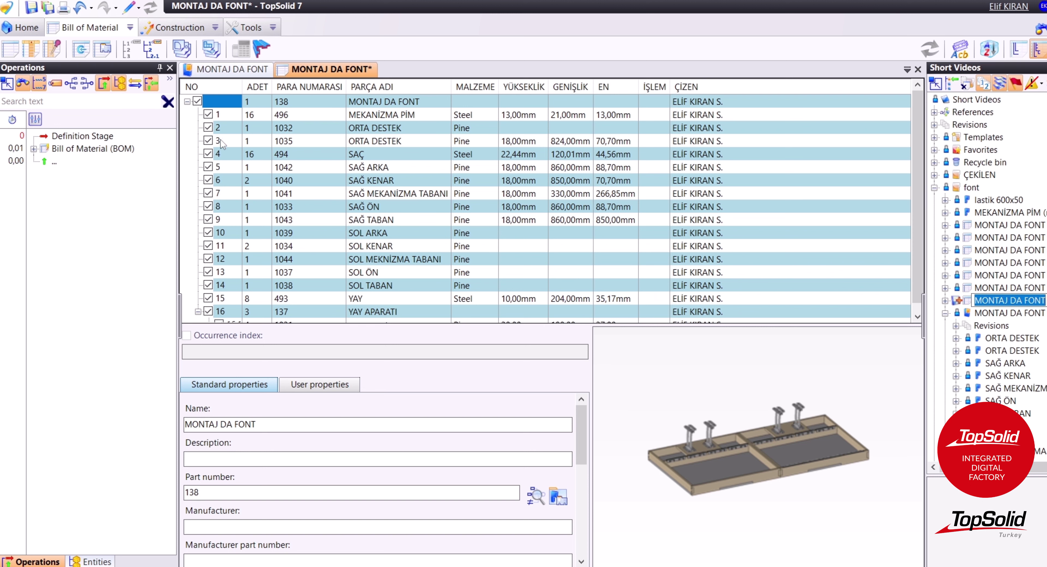
- Move Part Number to second in the BOM sort order, right after Name
{"action": "left_click", "coordinate": [30, 50]}
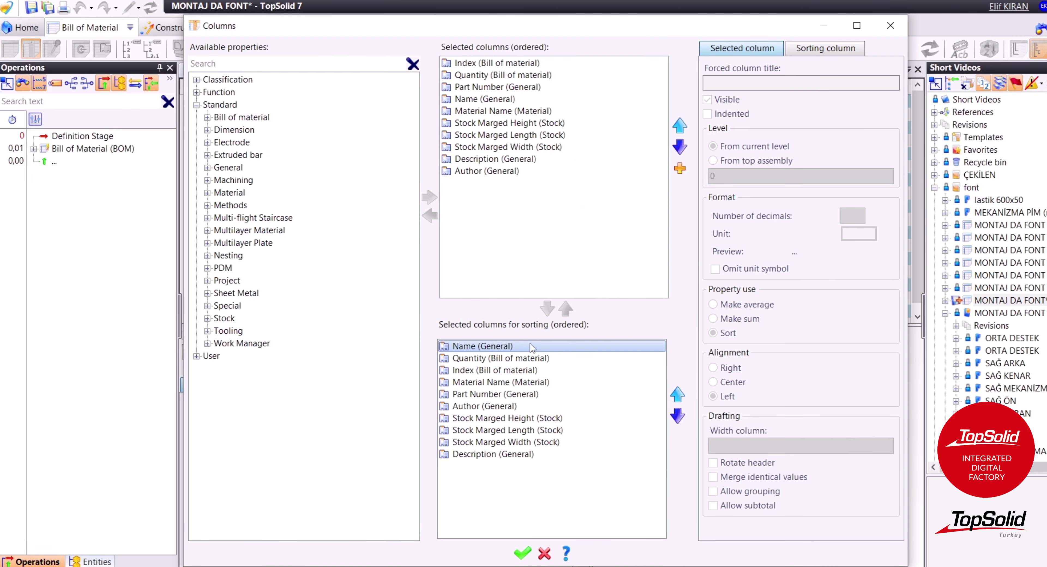
{"action": "left_click", "coordinate": [483, 348]}
{"action": "left_click", "coordinate": [508, 395]}
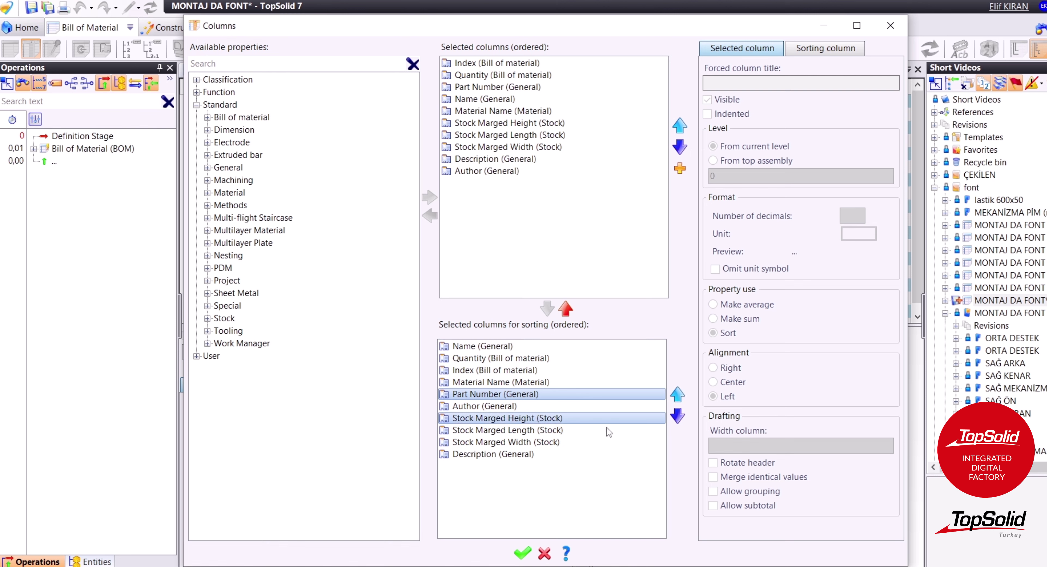
{"action": "left_click", "coordinate": [676, 394]}
{"action": "left_click", "coordinate": [677, 394]}
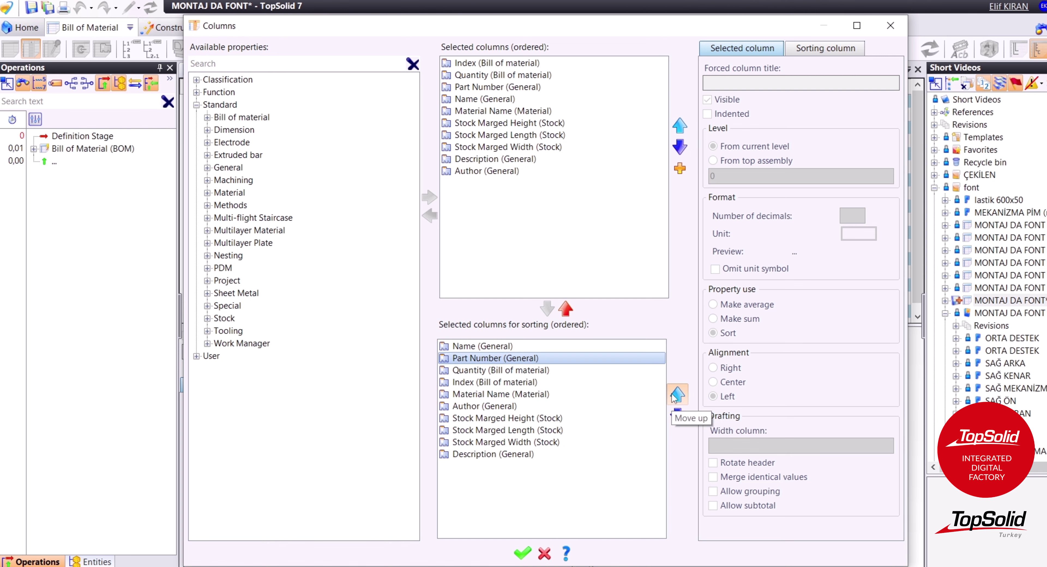
{"action": "left_click", "coordinate": [676, 393]}
{"action": "left_click", "coordinate": [522, 553]}
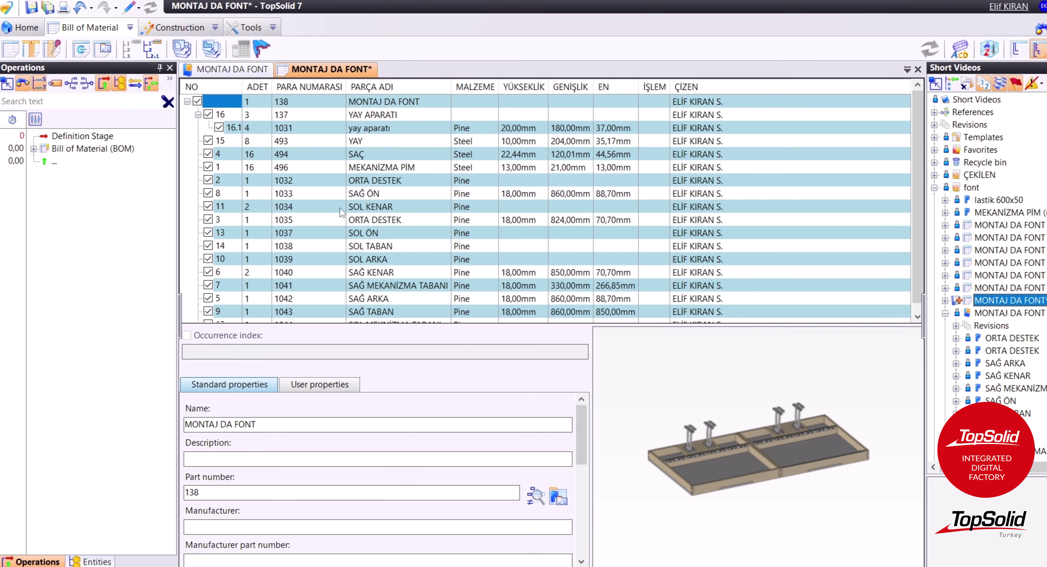
{"action": "scroll", "coordinate": [333, 280], "scroll_direction": "down", "scroll_amount": 1}
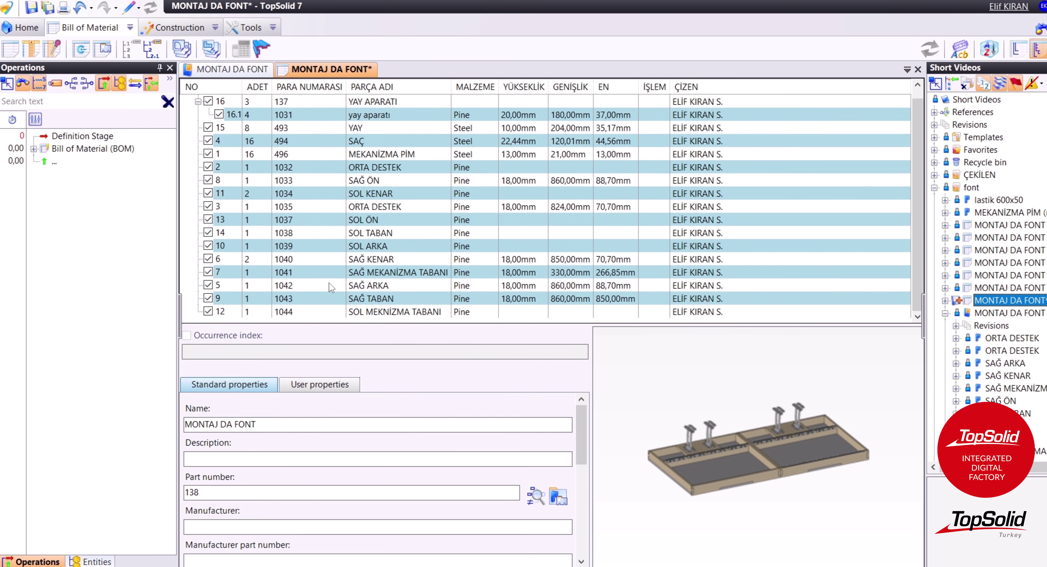
- Set YAY APARATI's description to BÜKÜM and confirm the check-out prompts
{"action": "scroll", "coordinate": [331, 287], "scroll_direction": "up", "scroll_amount": 1}
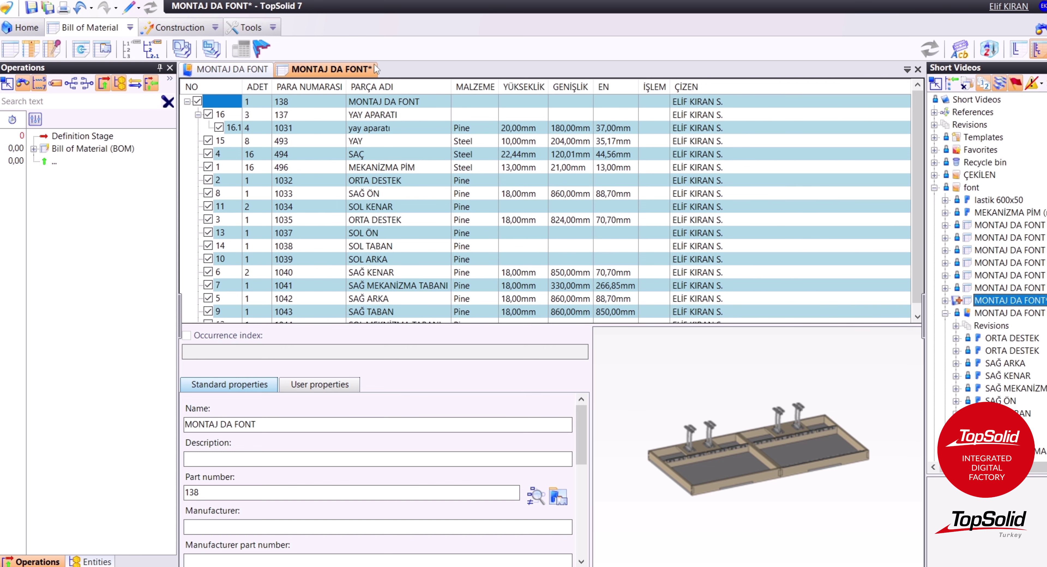
{"action": "left_click", "coordinate": [382, 102]}
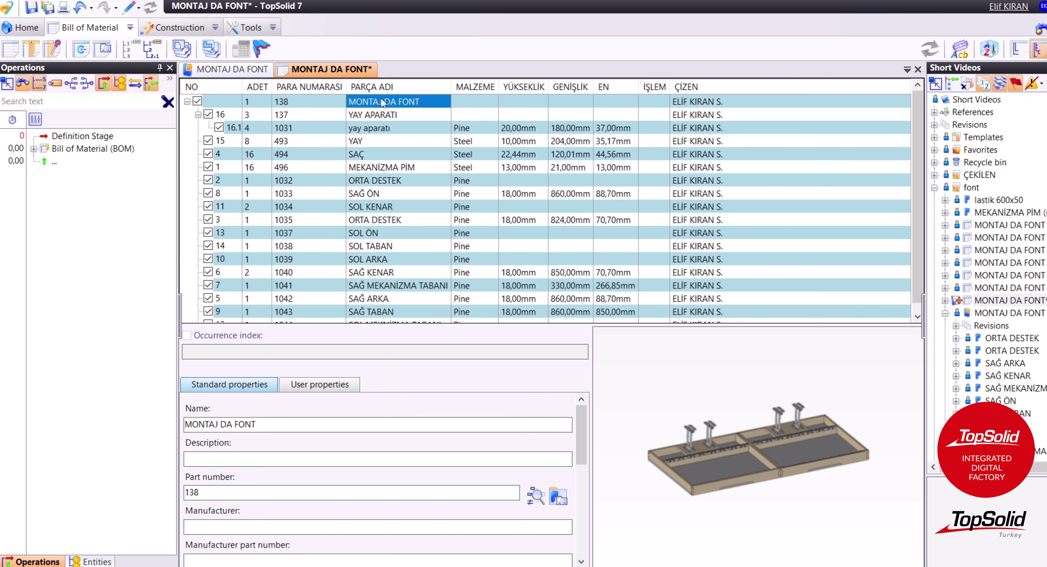
{"action": "left_click", "coordinate": [377, 115]}
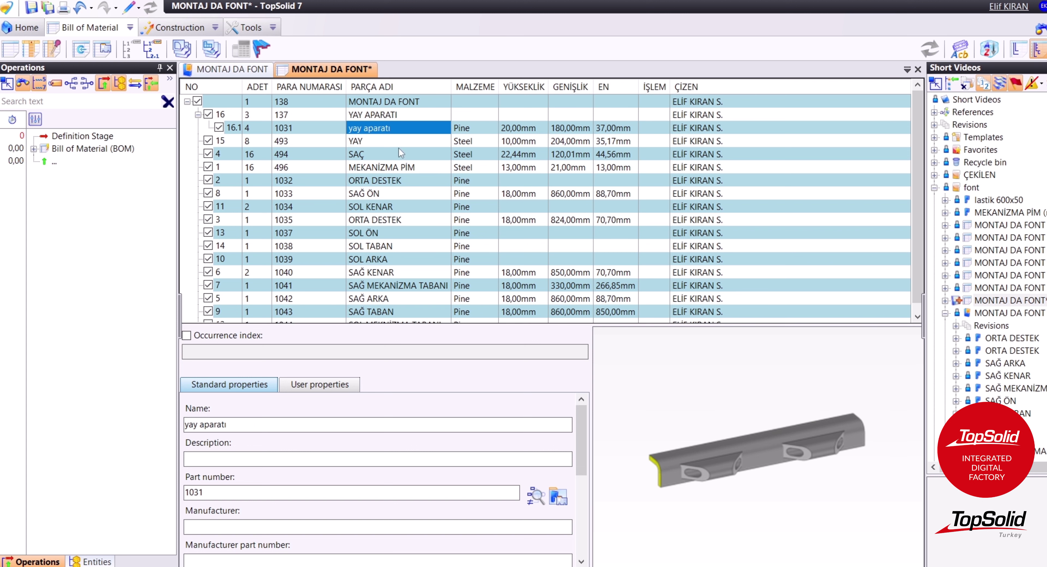
{"action": "mouse_move", "coordinate": [717, 510]}
{"action": "left_click", "coordinate": [394, 116]}
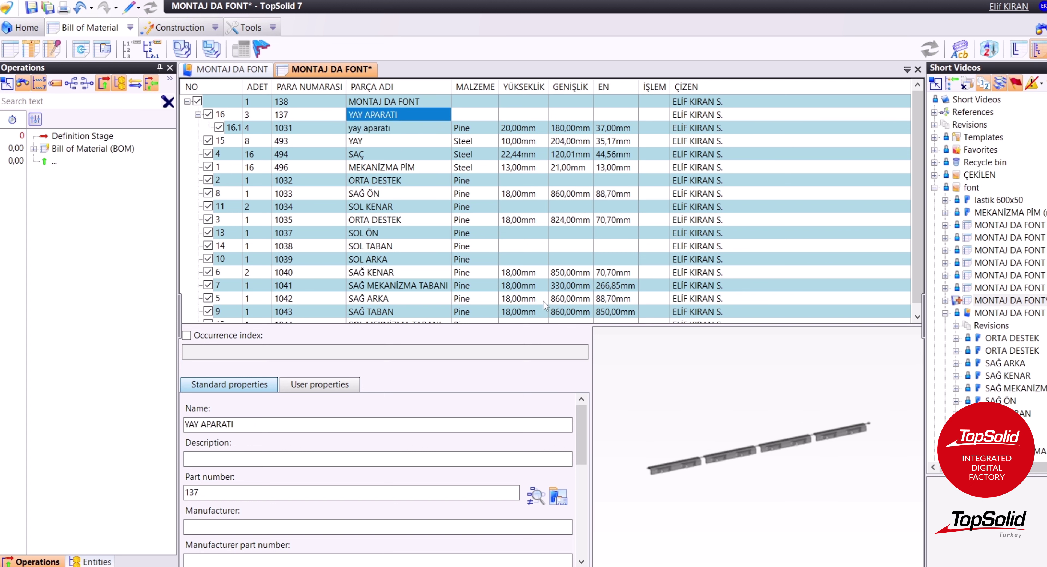
{"action": "left_click", "coordinate": [416, 130]}
{"action": "left_click", "coordinate": [414, 112]}
{"action": "type", "text": "BÜKÜM İŞL"}
{"action": "type", "text": "EMLER"}
{"action": "left_click", "coordinate": [431, 142]}
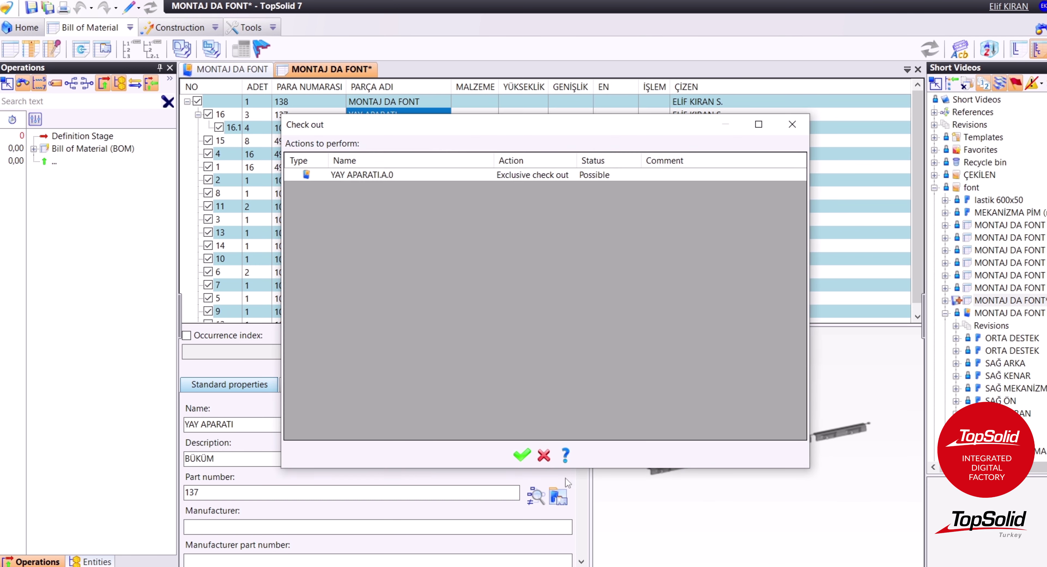
{"action": "left_click", "coordinate": [522, 455]}
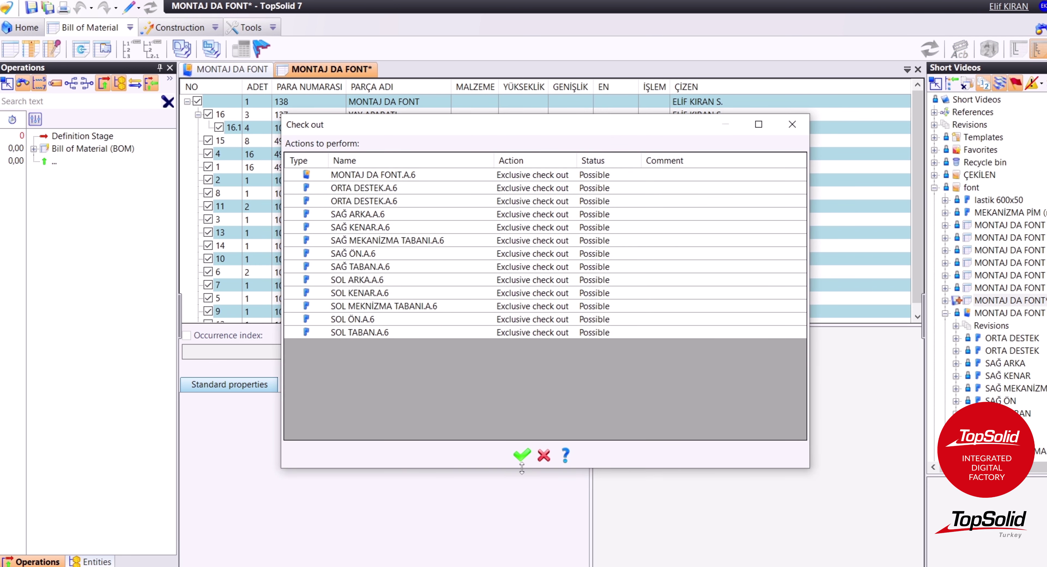
{"action": "left_click", "coordinate": [522, 449]}
- Give the SAÇ part the description BÜKÜM and confirm both check-outs
{"action": "left_click", "coordinate": [392, 144]}
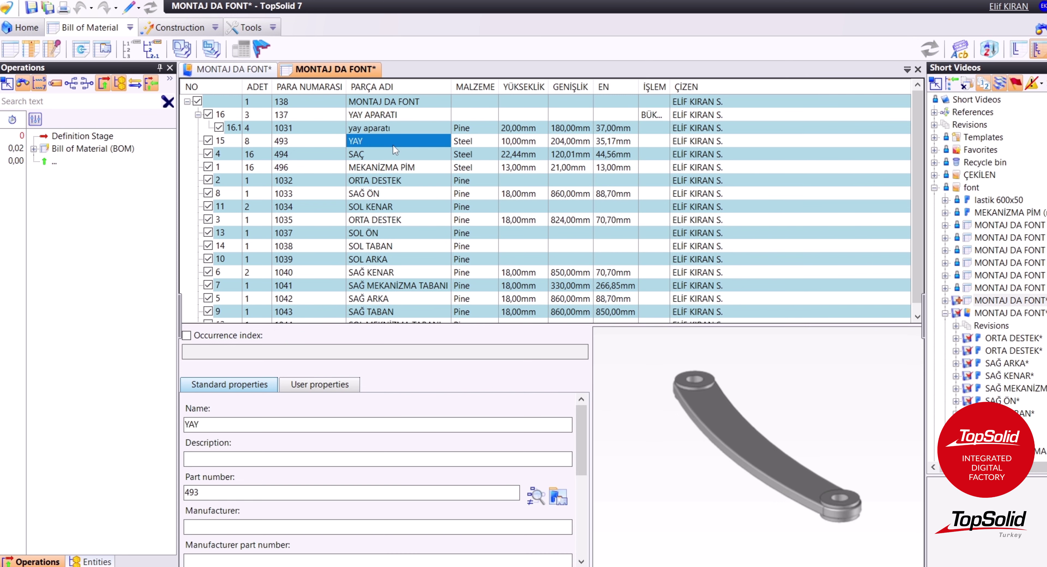
{"action": "left_click", "coordinate": [399, 154]}
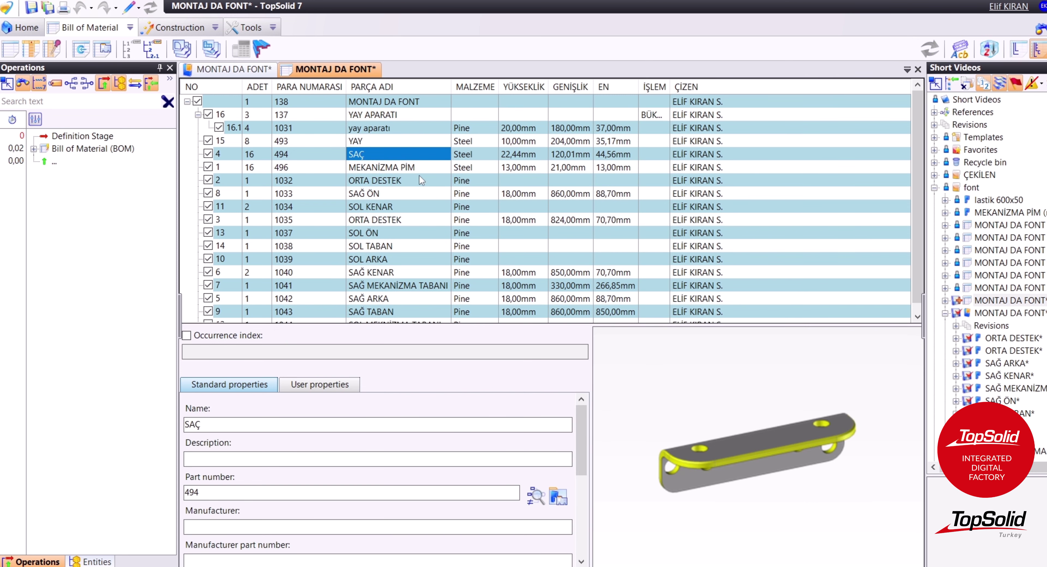
{"action": "type", "text": "BÜKÜM"}
{"action": "left_click", "coordinate": [407, 167]}
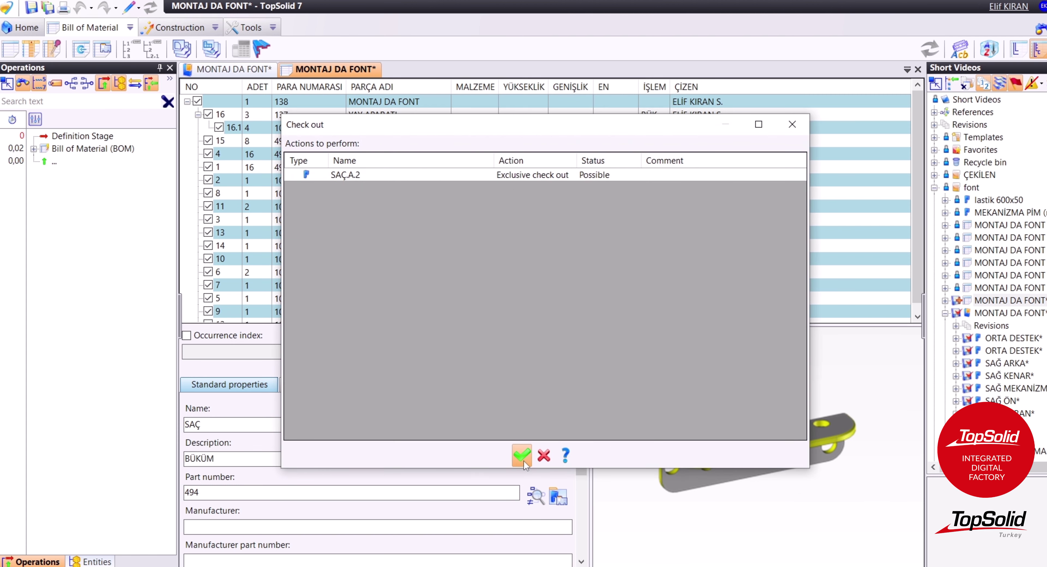
{"action": "left_click", "coordinate": [521, 455]}
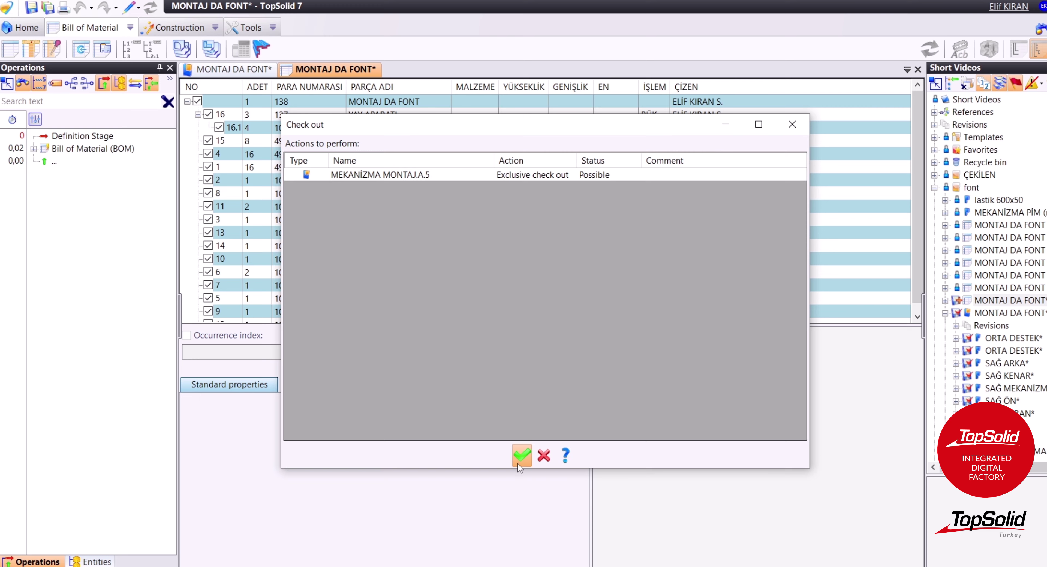
{"action": "left_click", "coordinate": [519, 458]}
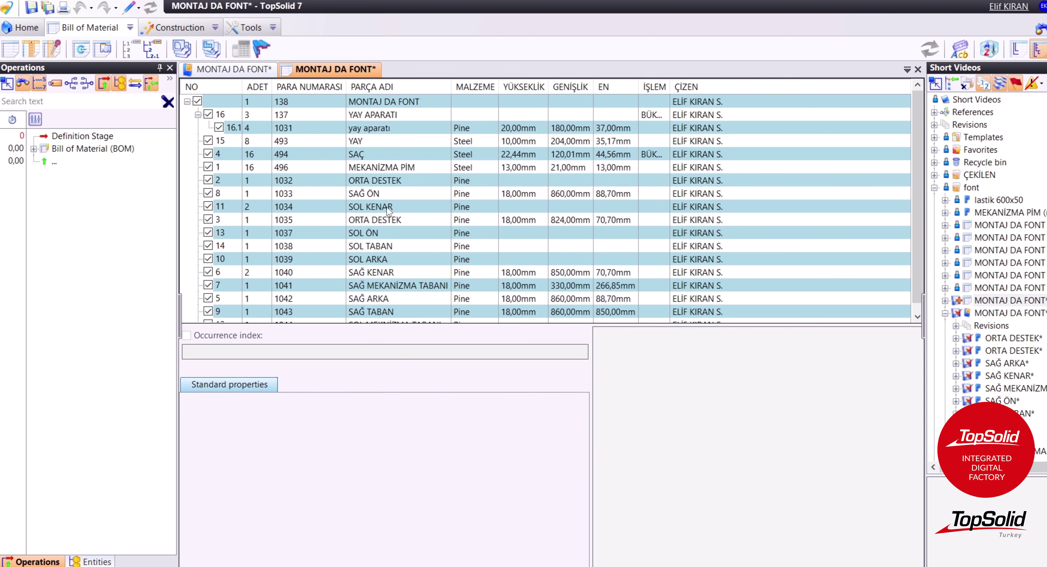
- Browse the part rows and enter the description LAZER for a part
{"action": "left_click", "coordinate": [385, 193]}
{"action": "left_click", "coordinate": [396, 166]}
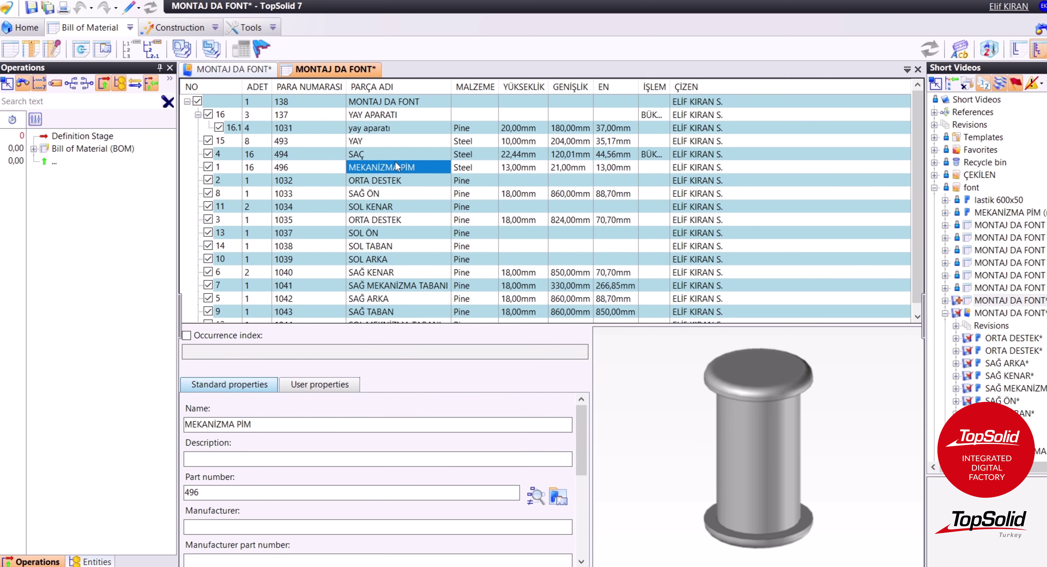
{"action": "left_click", "coordinate": [408, 181]}
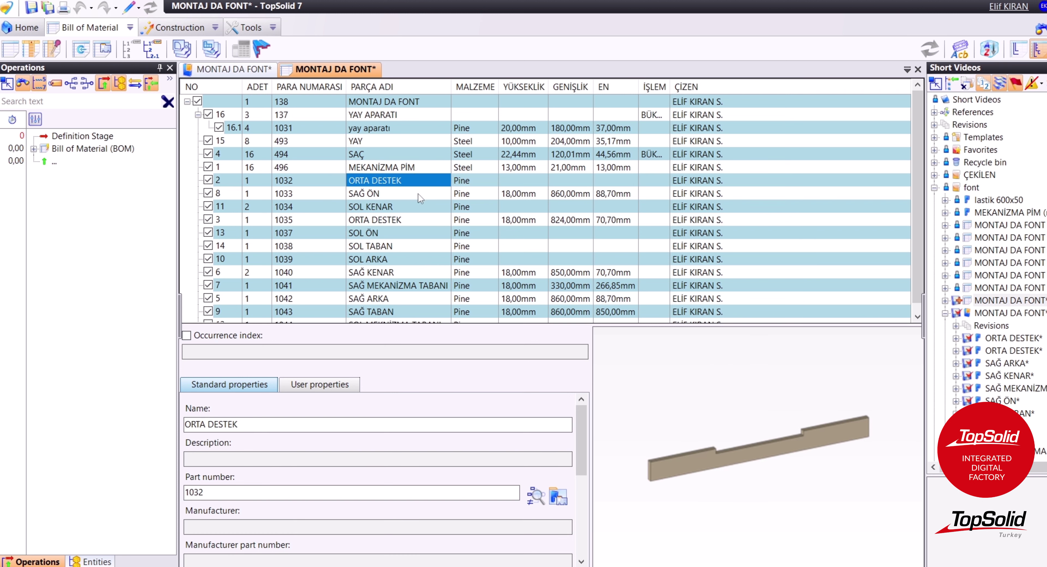
{"action": "key", "text": "Down"}
{"action": "key", "text": "Down"}
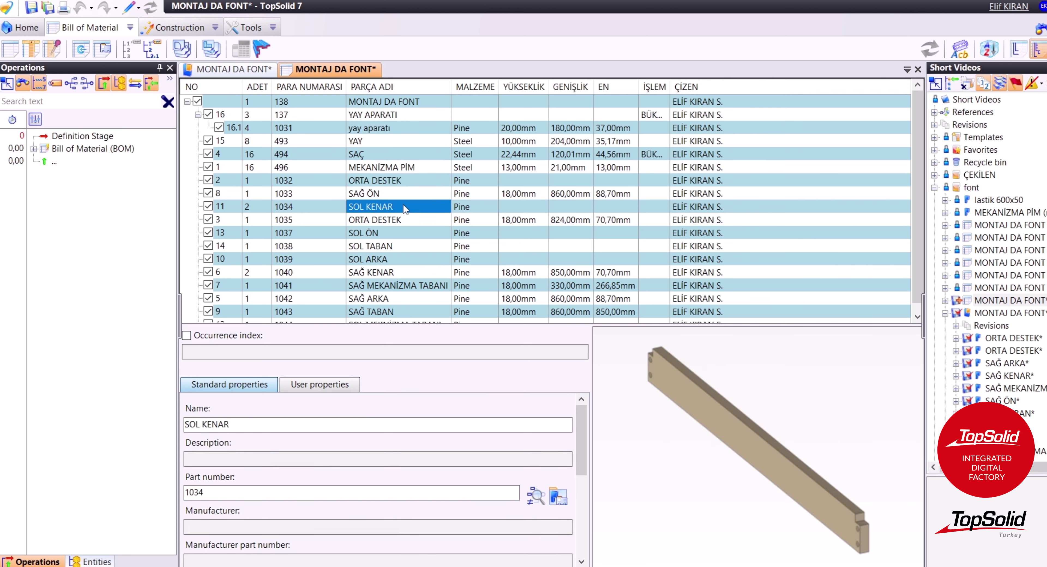
{"action": "left_click", "coordinate": [425, 180]}
{"action": "left_click", "coordinate": [432, 246]}
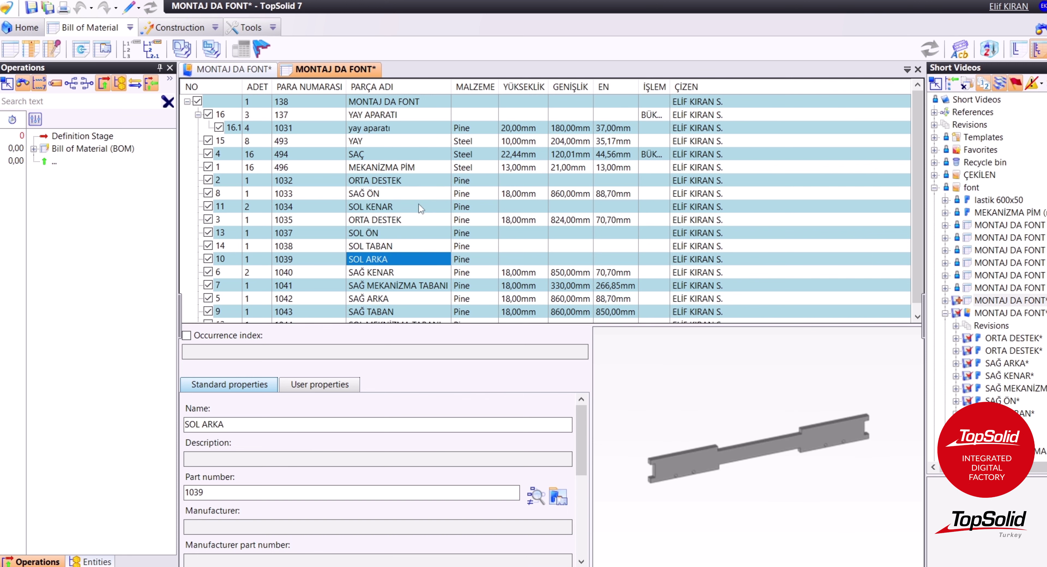
{"action": "left_click", "coordinate": [419, 194]}
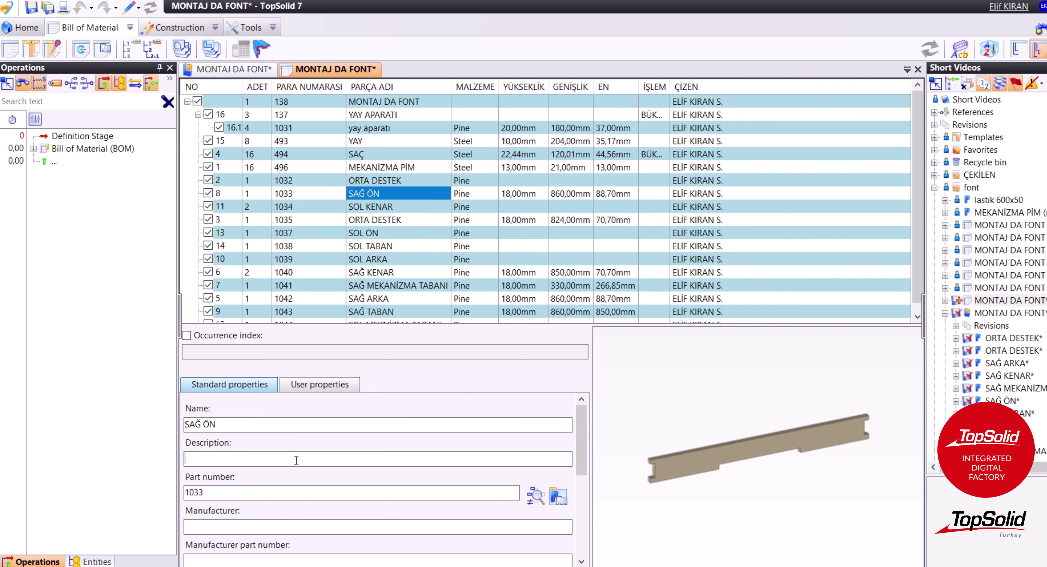
{"action": "type", "text": "LAZER"}
{"action": "left_click", "coordinate": [382, 166]}
- Check the DELİK DELME and LAZER entries in İŞLEM, then save all documents
{"action": "left_click_drag", "start_coordinate": [669, 86], "coordinate": [704, 87]}
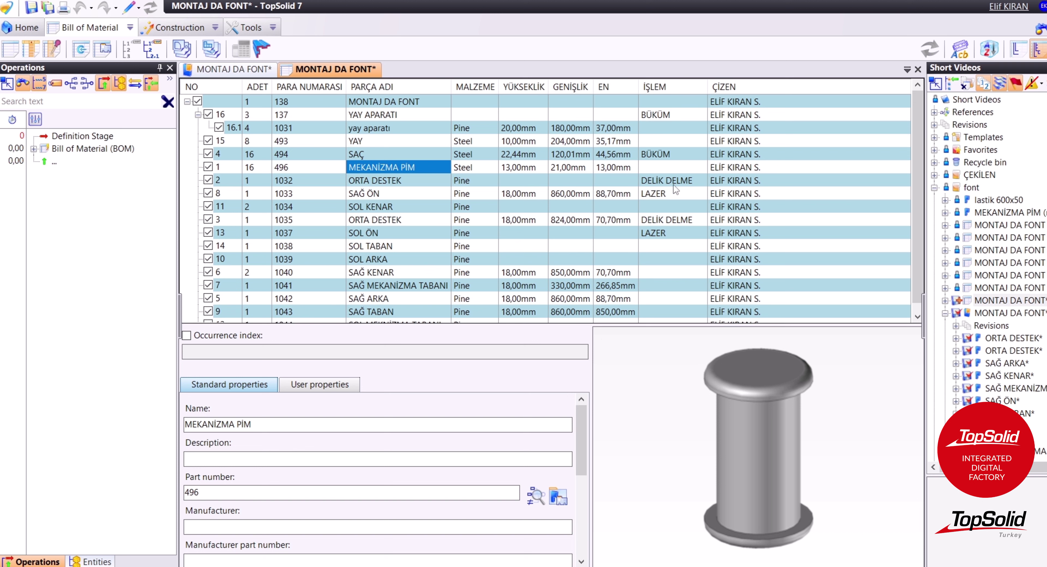
{"action": "left_click", "coordinate": [674, 221]}
{"action": "left_click", "coordinate": [677, 234]}
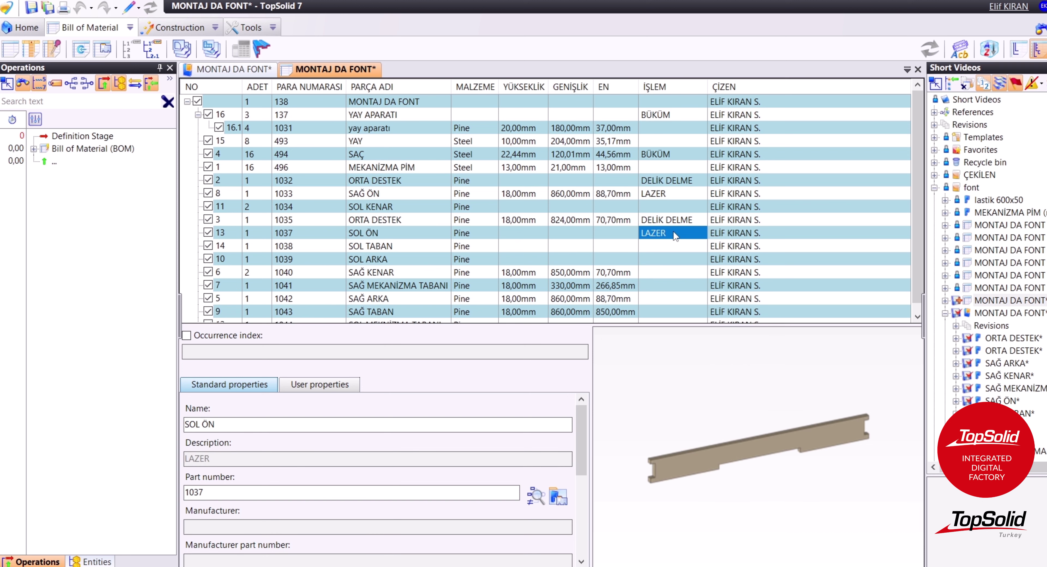
{"action": "left_click", "coordinate": [48, 7]}
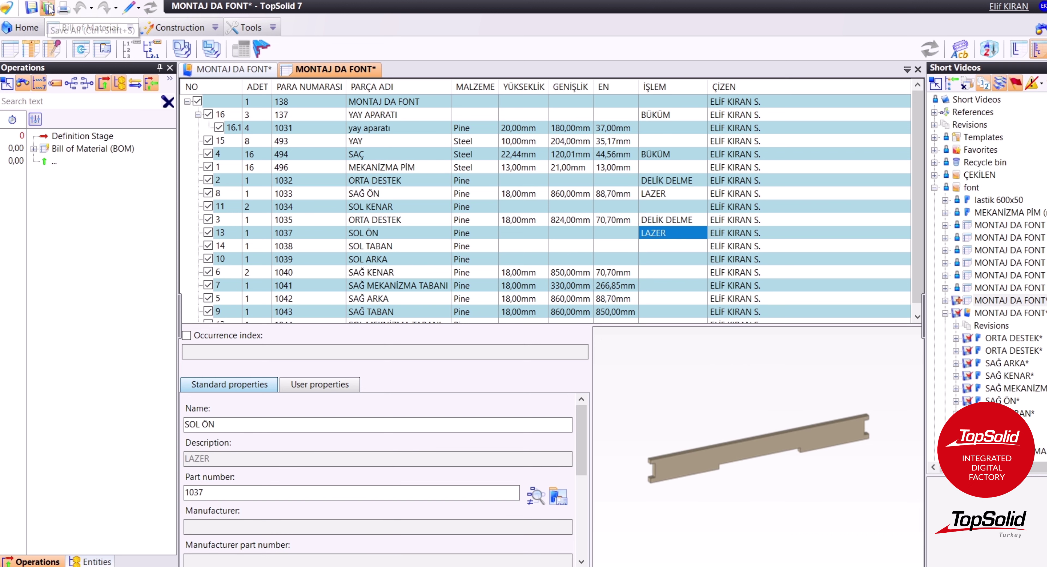
{"action": "left_click", "coordinate": [522, 455]}
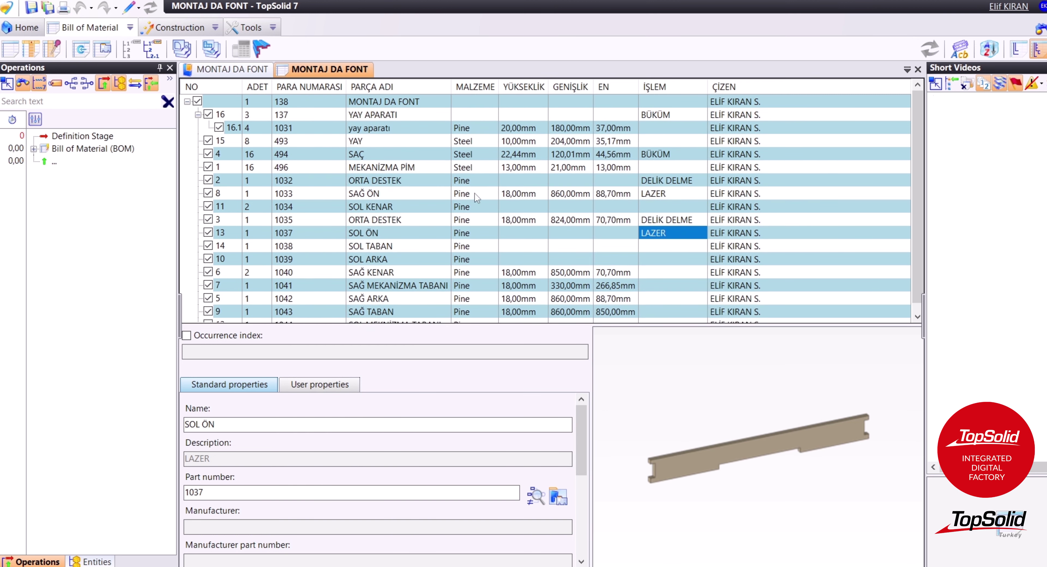
- Review the SOL/SAĞ MEKANİZMA TABANI and SOL KENAR parts in the BOM
{"action": "scroll", "coordinate": [477, 198], "scroll_direction": "down", "scroll_amount": 1}
{"action": "left_click", "coordinate": [507, 310]}
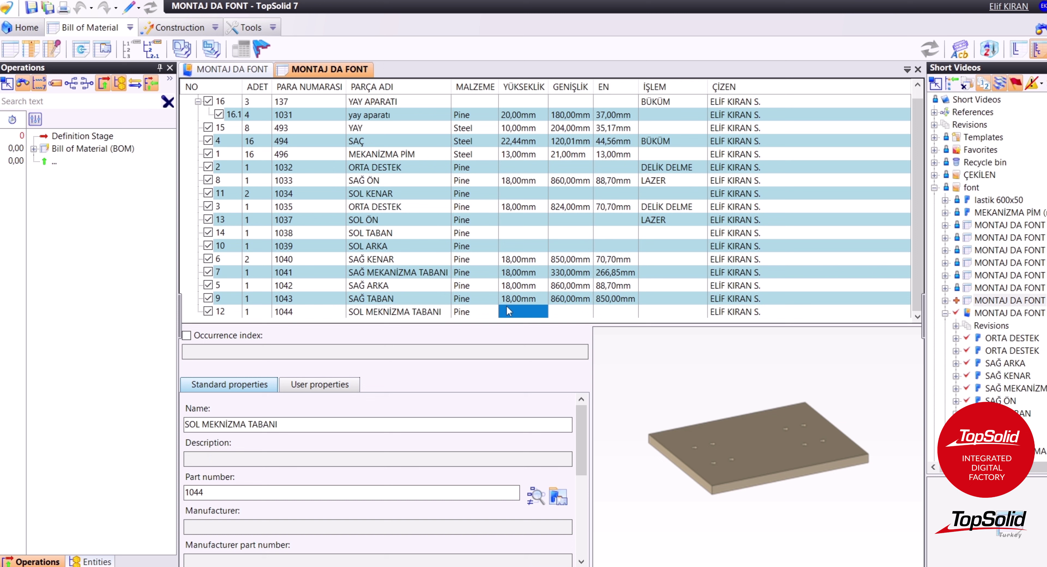
{"action": "left_click", "coordinate": [562, 272]}
{"action": "left_click", "coordinate": [537, 198]}
{"action": "scroll", "coordinate": [547, 238], "scroll_direction": "up", "scroll_amount": 1}
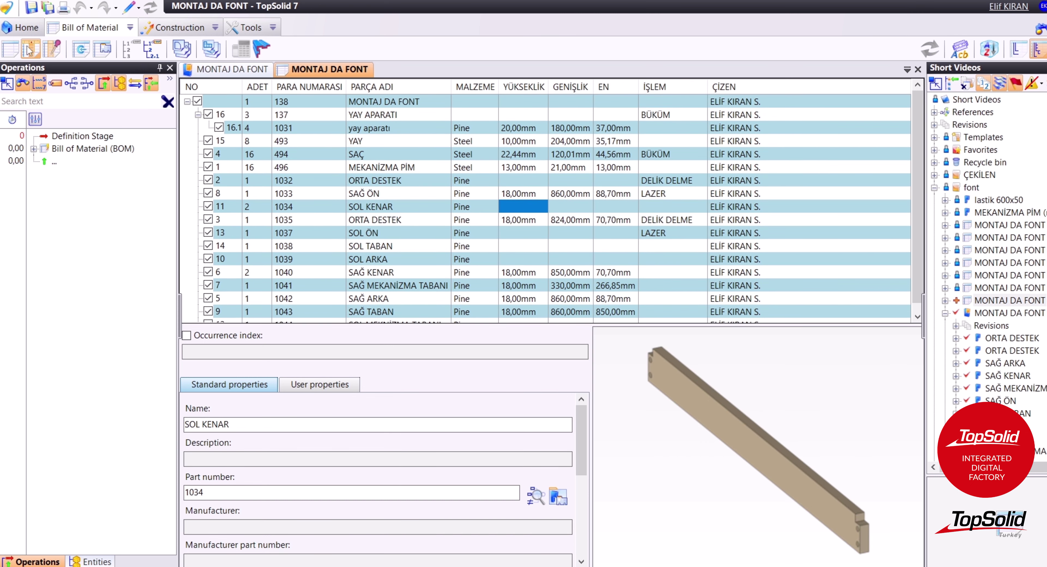
- Open the BOM's assembly source settings and scroll to the filters
{"action": "left_click", "coordinate": [11, 50]}
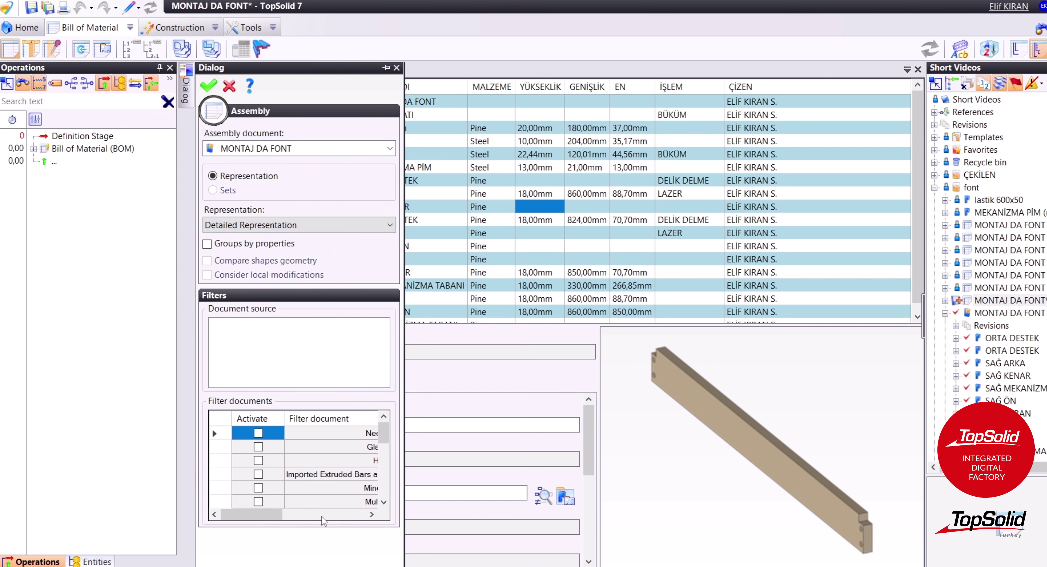
{"action": "left_click_drag", "start_coordinate": [280, 522], "coordinate": [312, 522]}
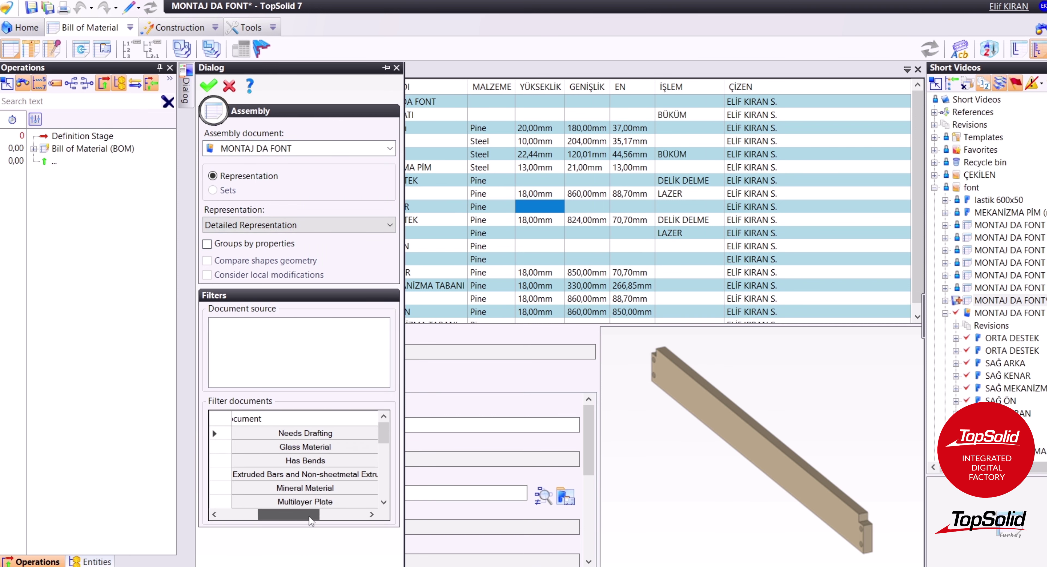
{"action": "scroll", "coordinate": [300, 484], "scroll_direction": "down", "scroll_amount": 1}
{"action": "scroll", "coordinate": [301, 484], "scroll_direction": "down", "scroll_amount": 1}
{"action": "scroll", "coordinate": [304, 488], "scroll_direction": "down", "scroll_amount": 1}
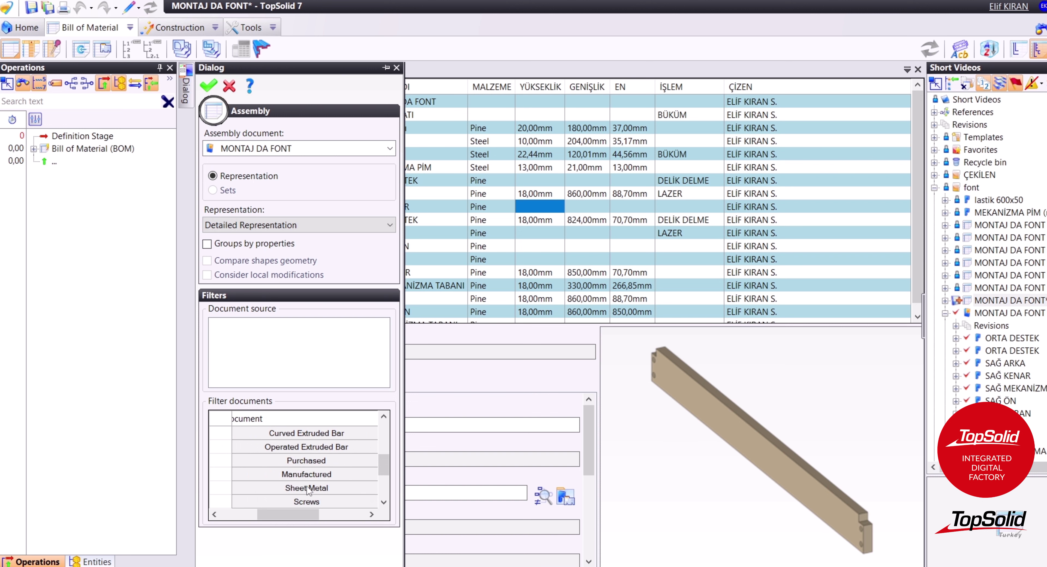
{"action": "scroll", "coordinate": [307, 489], "scroll_direction": "down", "scroll_amount": 1}
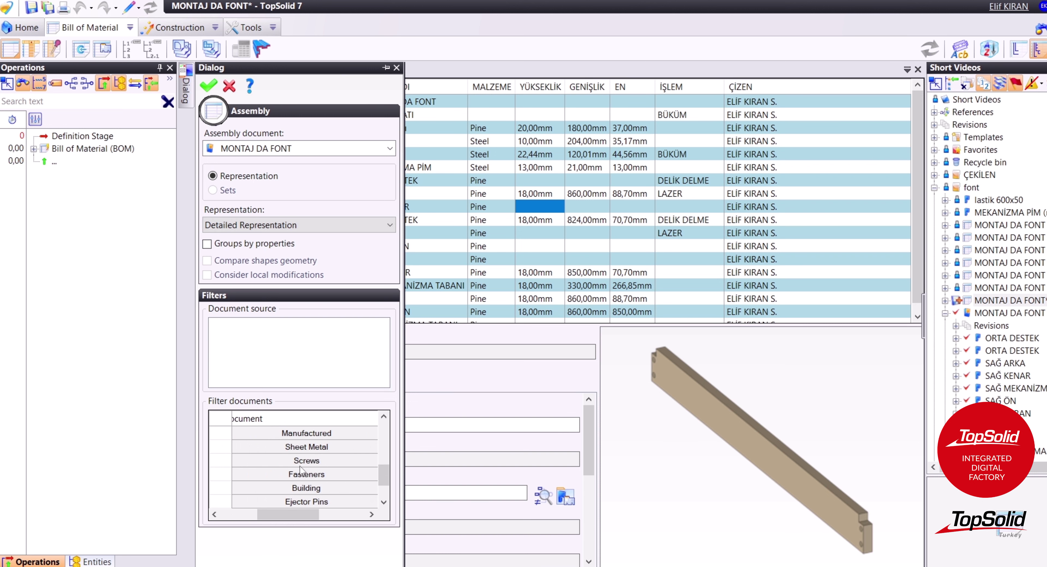
- Activate the Sheet Metal filter and rebuild the BOM with only sheet-metal parts
{"action": "left_click", "coordinate": [310, 450]}
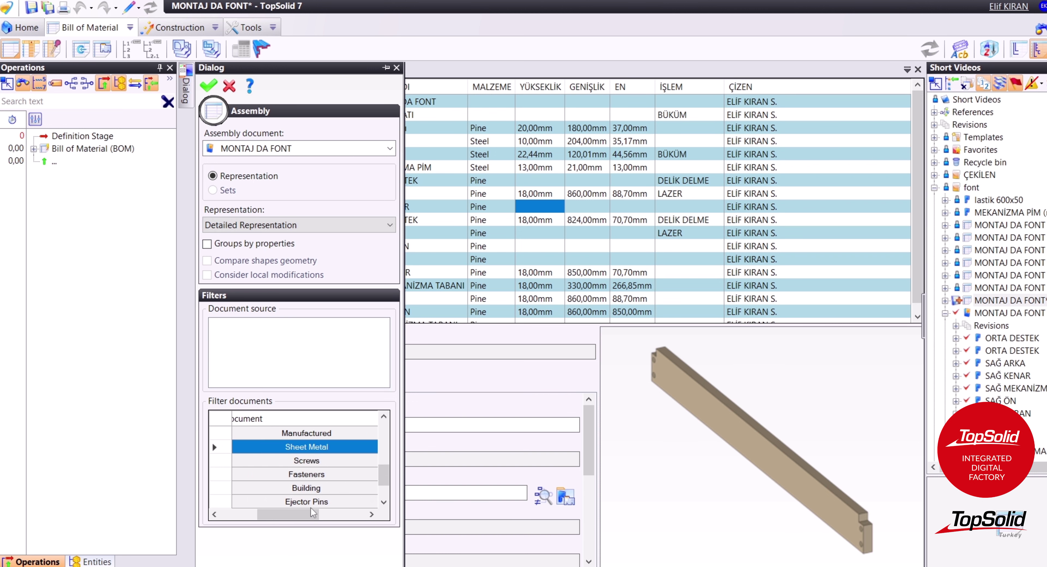
{"action": "scroll", "coordinate": [309, 450], "scroll_direction": "left", "scroll_amount": 2}
{"action": "scroll", "coordinate": [284, 450], "scroll_direction": "left", "scroll_amount": 2}
{"action": "left_click", "coordinate": [259, 447]}
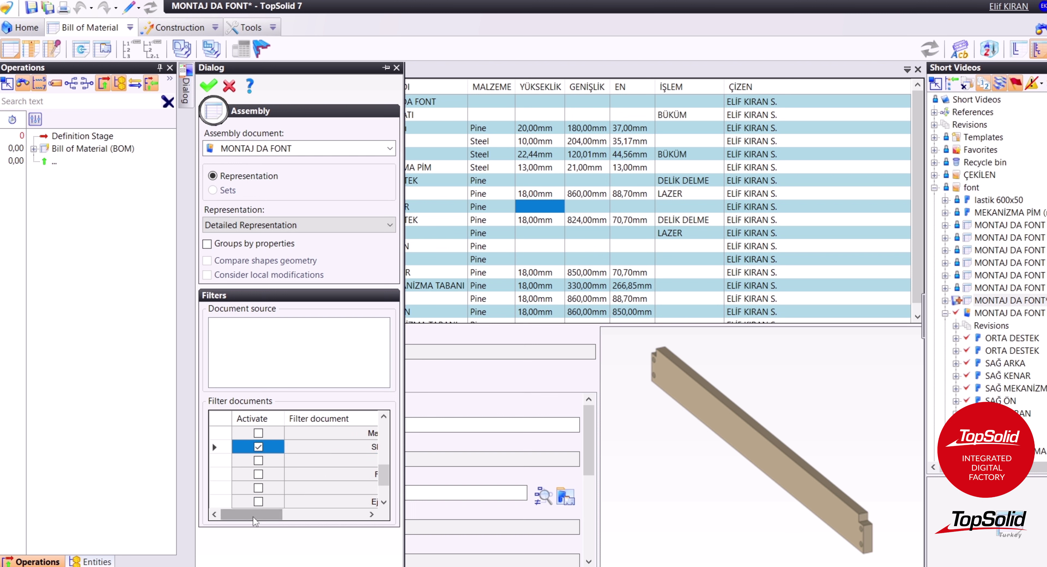
{"action": "left_click_drag", "start_coordinate": [271, 514], "coordinate": [349, 513]}
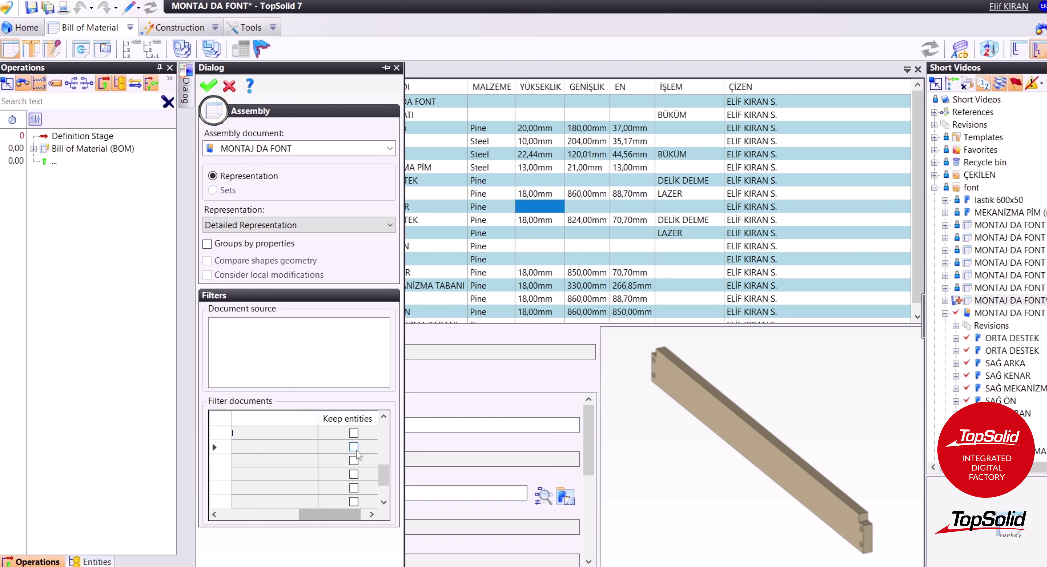
{"action": "left_click", "coordinate": [353, 447]}
{"action": "left_click_drag", "start_coordinate": [341, 514], "coordinate": [262, 513]}
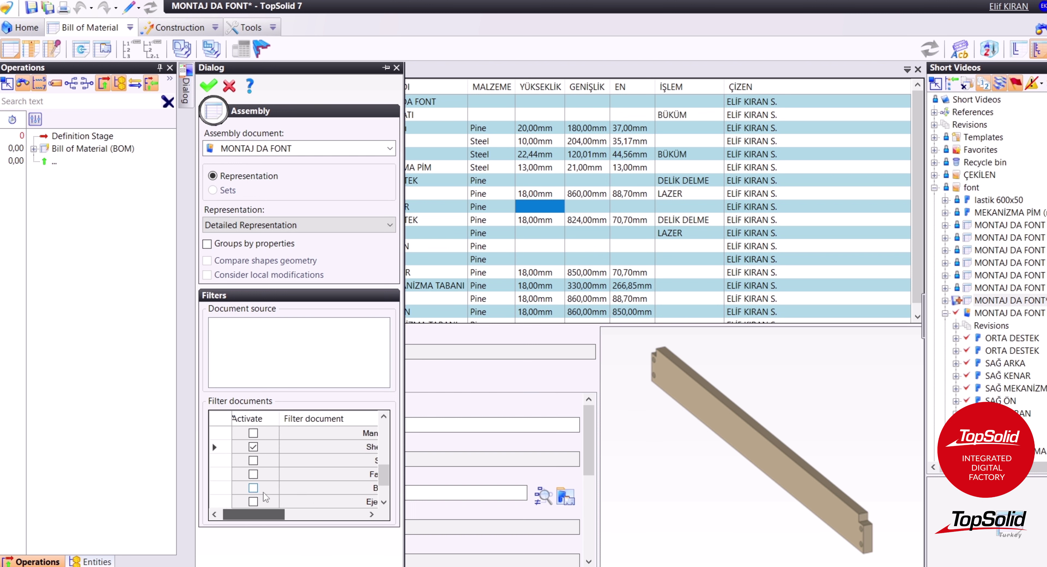
{"action": "left_click", "coordinate": [207, 86]}
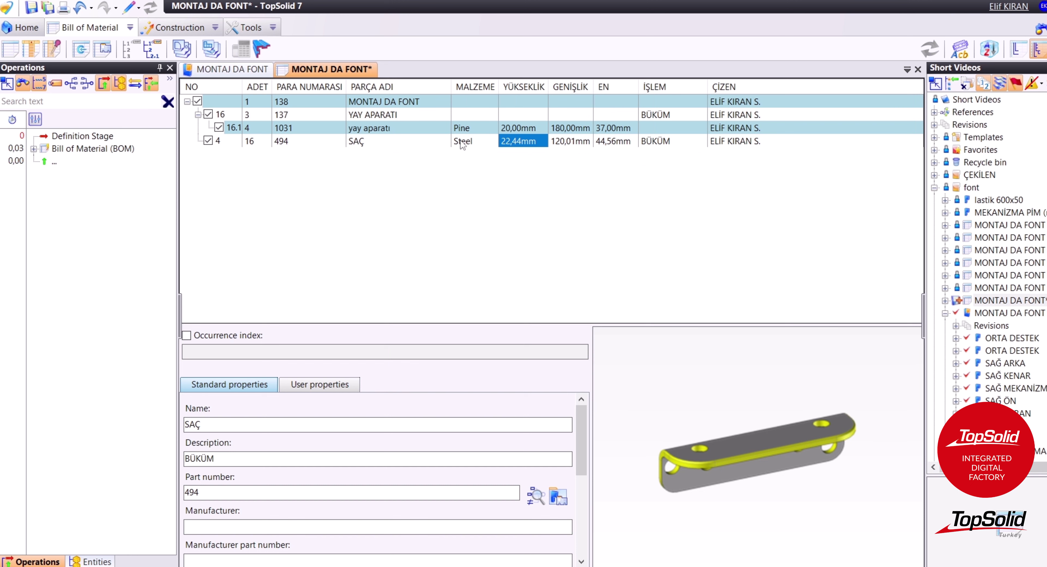
- Inspect SAÇ, YAY APARATI and yay aparatı, then restore the unfiltered list
{"action": "left_click", "coordinate": [418, 142]}
{"action": "left_click", "coordinate": [418, 115]}
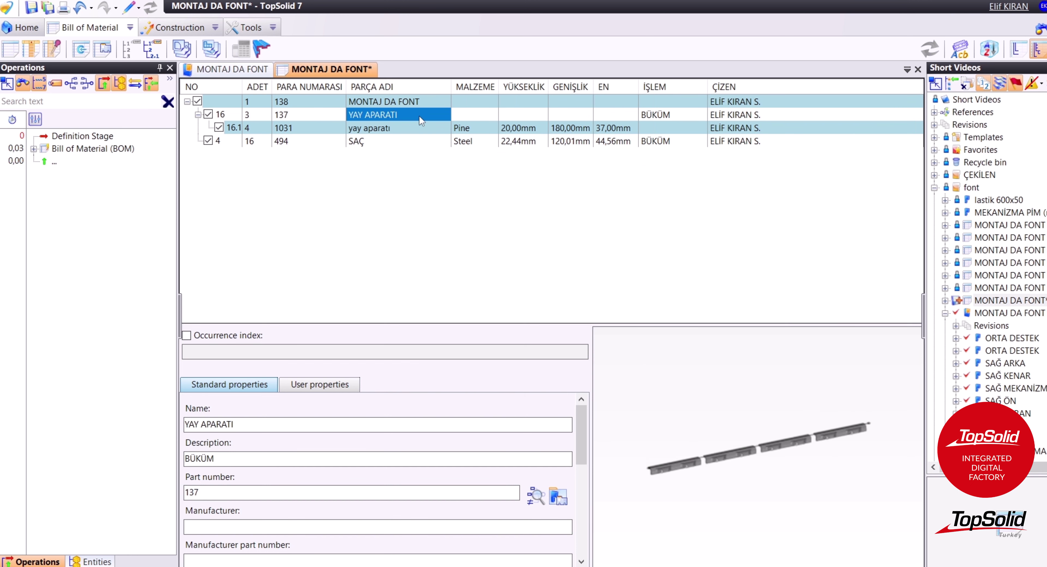
{"action": "left_click", "coordinate": [414, 130]}
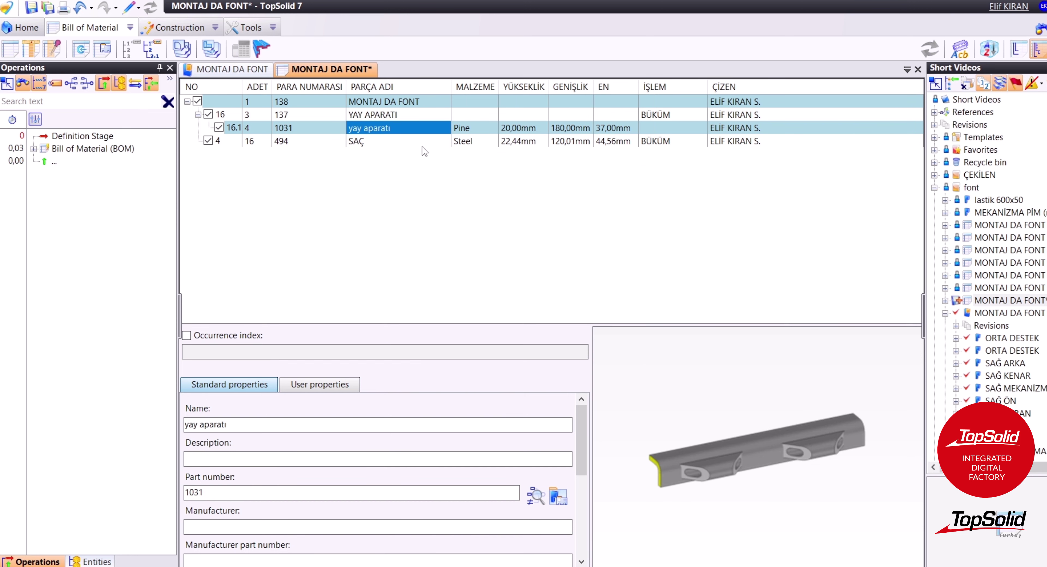
{"action": "left_click", "coordinate": [422, 146]}
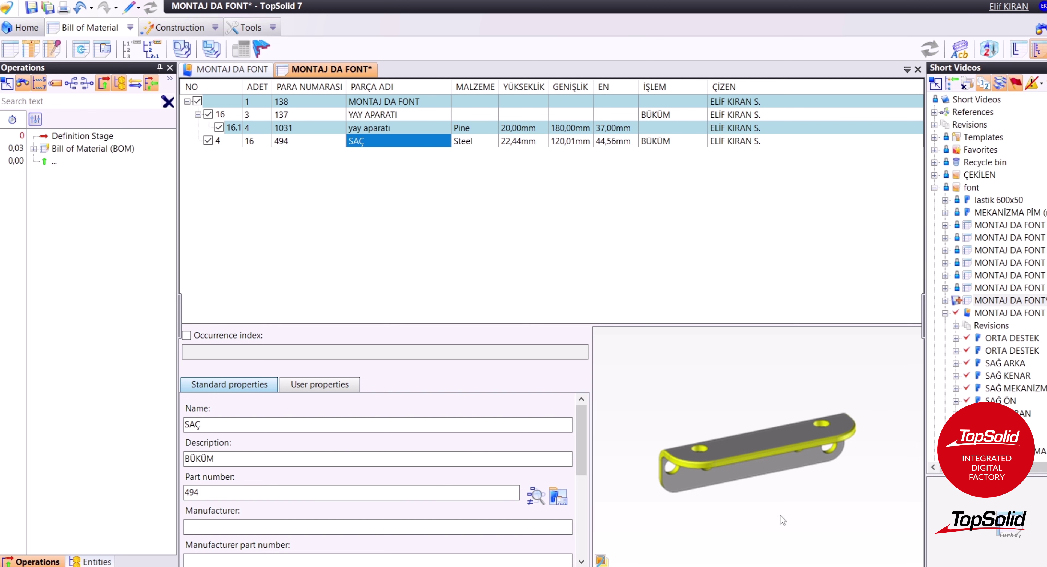
{"action": "left_click", "coordinate": [10, 50]}
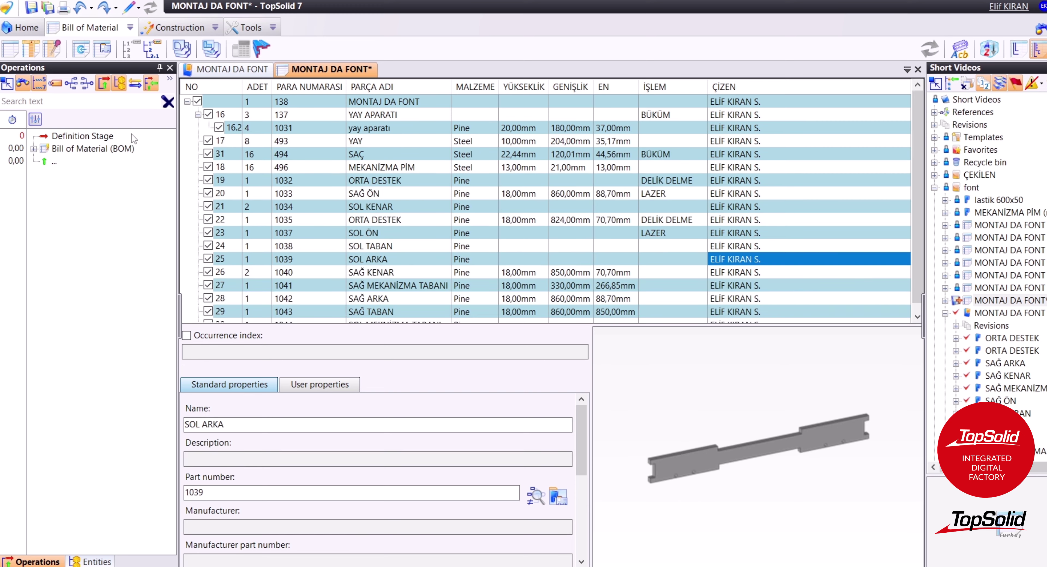
{"action": "left_click", "coordinate": [6, 52]}
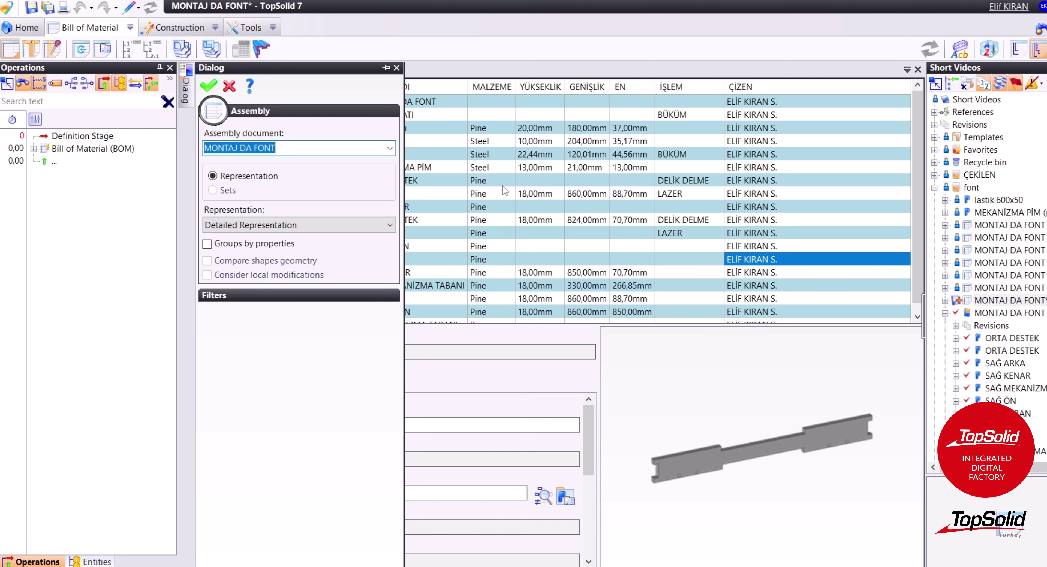
- Filter the BOM to Wood Material with Keep entities checked so only Pine parts remain
{"action": "scroll", "coordinate": [515, 213], "scroll_direction": "down", "scroll_amount": 1}
{"action": "scroll", "coordinate": [515, 232], "scroll_direction": "up", "scroll_amount": 1}
{"action": "left_click", "coordinate": [294, 296]}
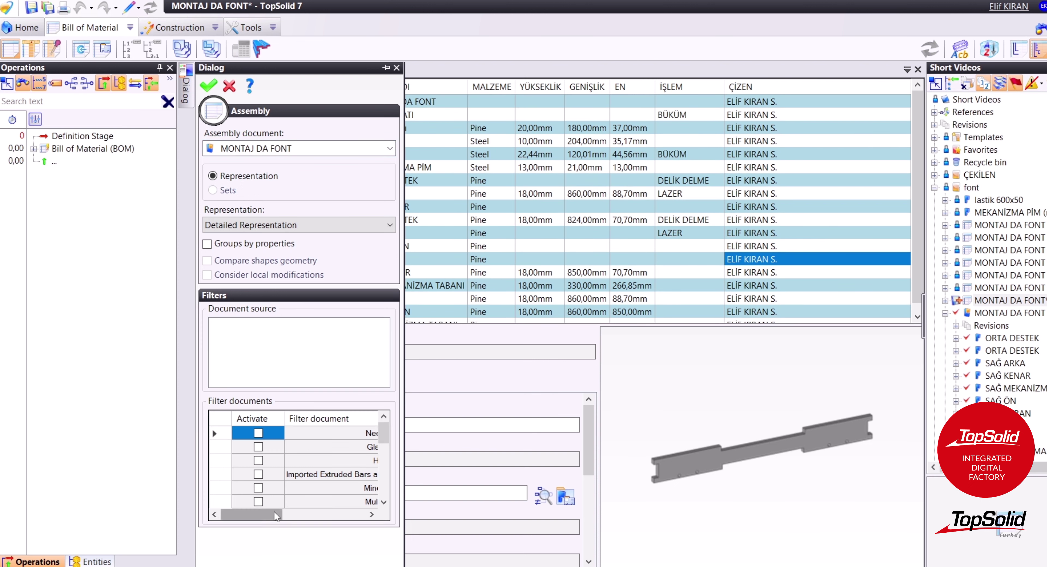
{"action": "left_click_drag", "start_coordinate": [275, 513], "coordinate": [318, 524]}
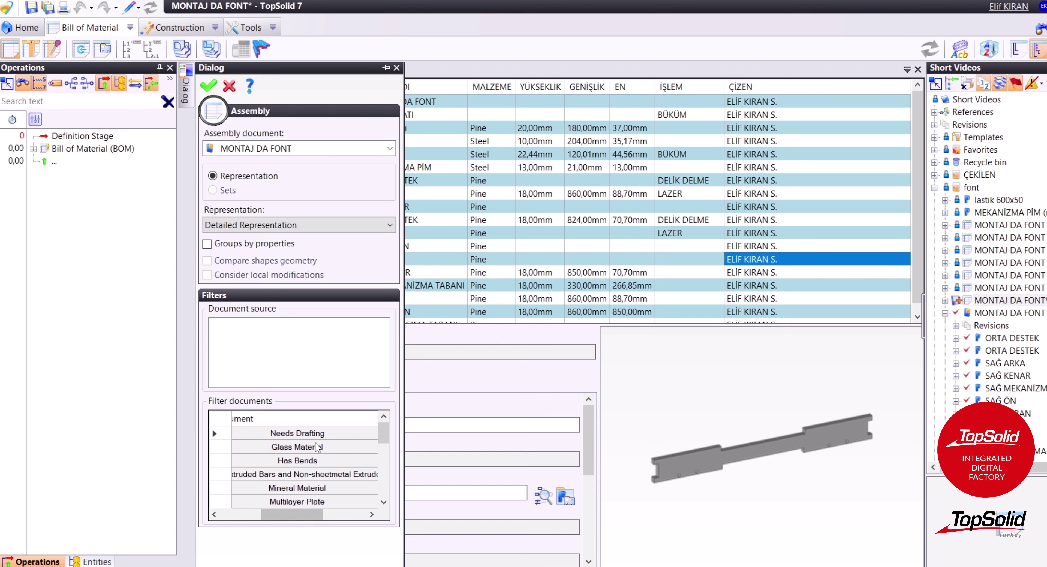
{"action": "scroll", "coordinate": [318, 465], "scroll_direction": "down", "scroll_amount": 1}
{"action": "scroll", "coordinate": [318, 467], "scroll_direction": "down", "scroll_amount": 1}
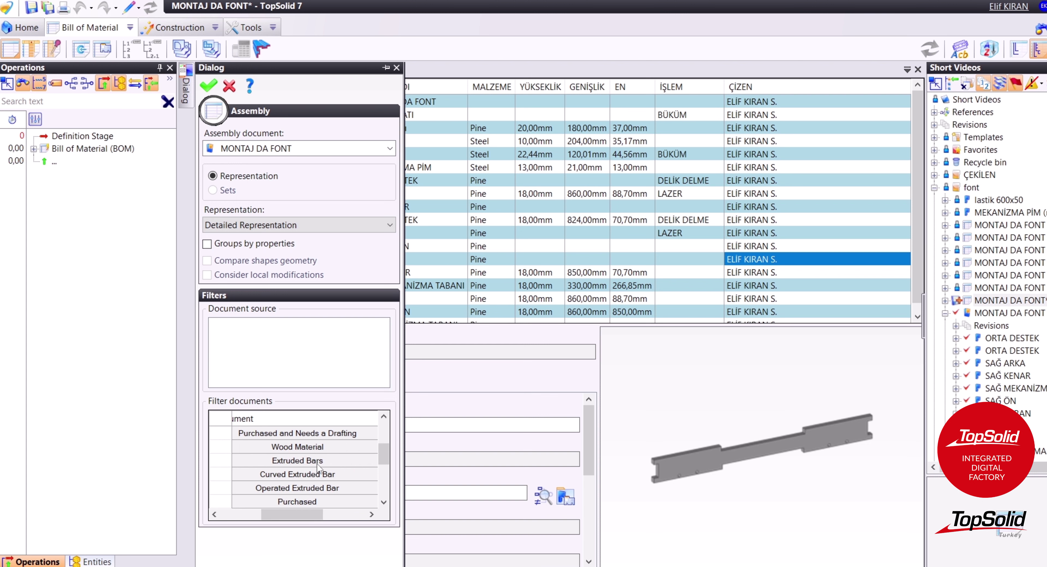
{"action": "left_click", "coordinate": [313, 447]}
{"action": "mouse_move", "coordinate": [291, 514]}
{"action": "left_mouse_down"}
{"action": "mouse_move", "coordinate": [263, 515]}
{"action": "mouse_move", "coordinate": [340, 514]}
{"action": "left_mouse_up"}
{"action": "key", "text": "space"}
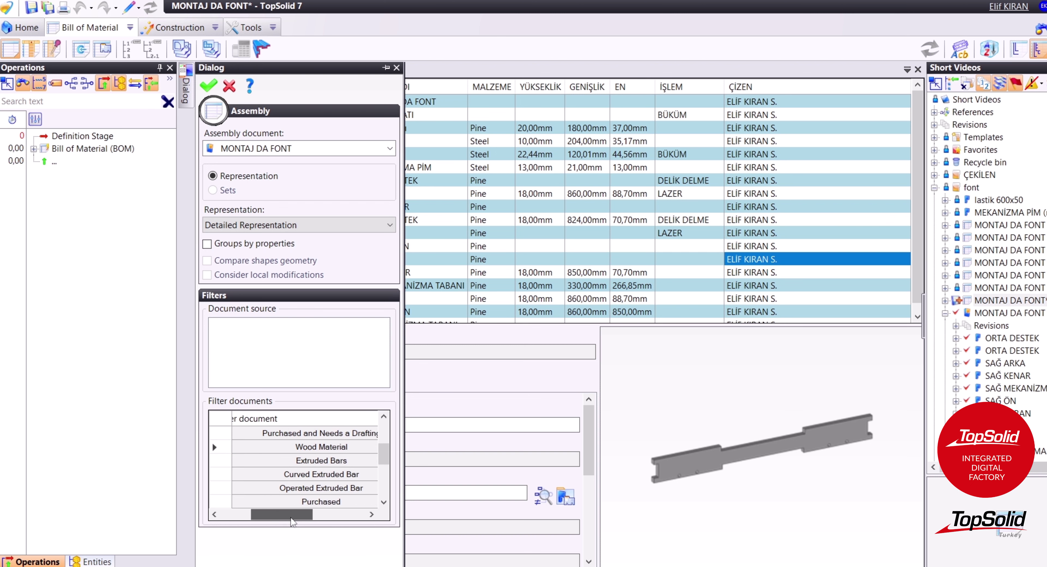
{"action": "left_click", "coordinate": [349, 446]}
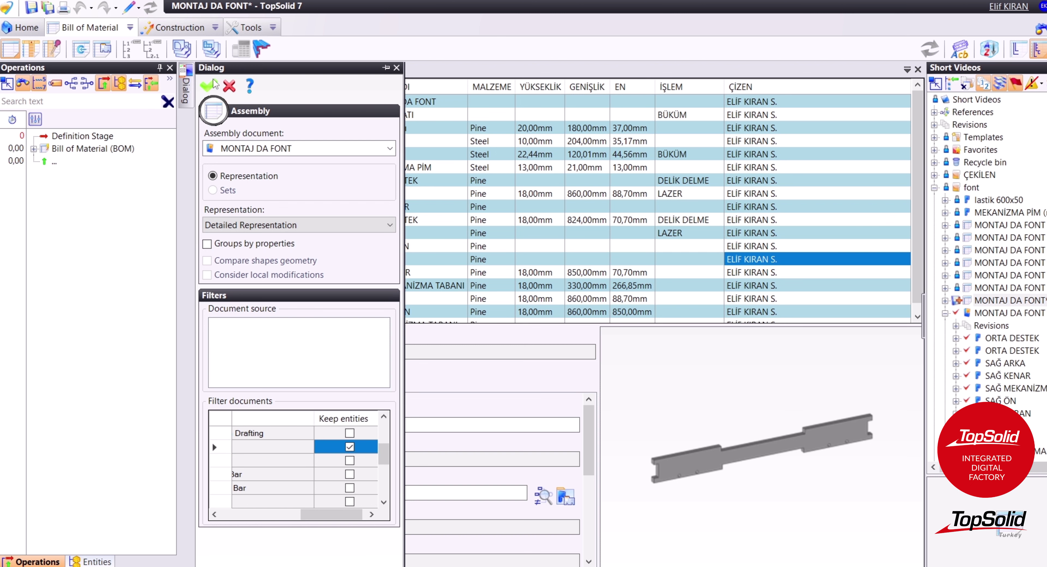
{"action": "left_click", "coordinate": [209, 86]}
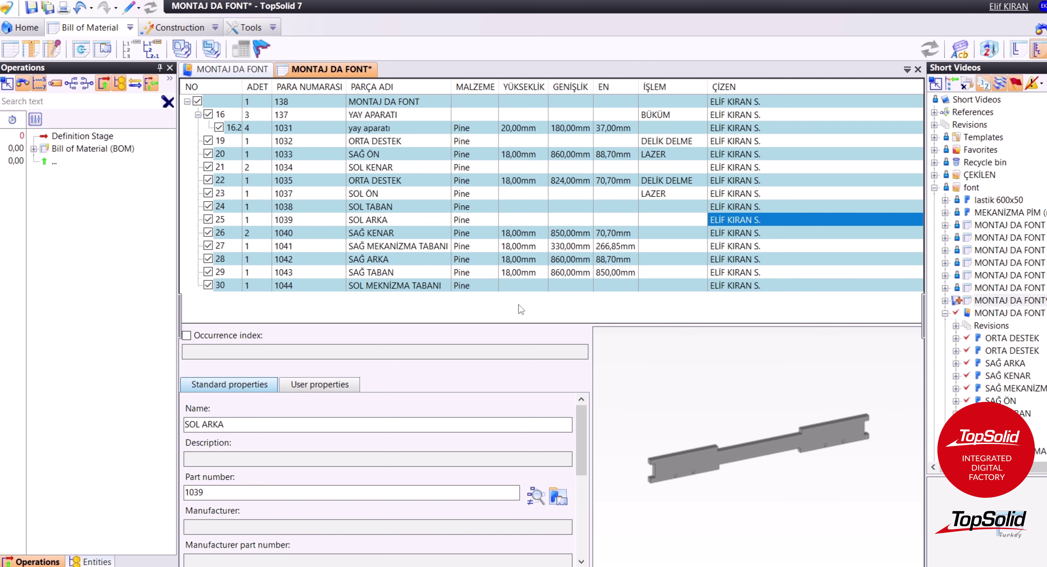
- Save MONTAJ DA FONT, then reopen Save to confirm nothing is left unsaved
{"action": "key", "text": "ctrl+s"}
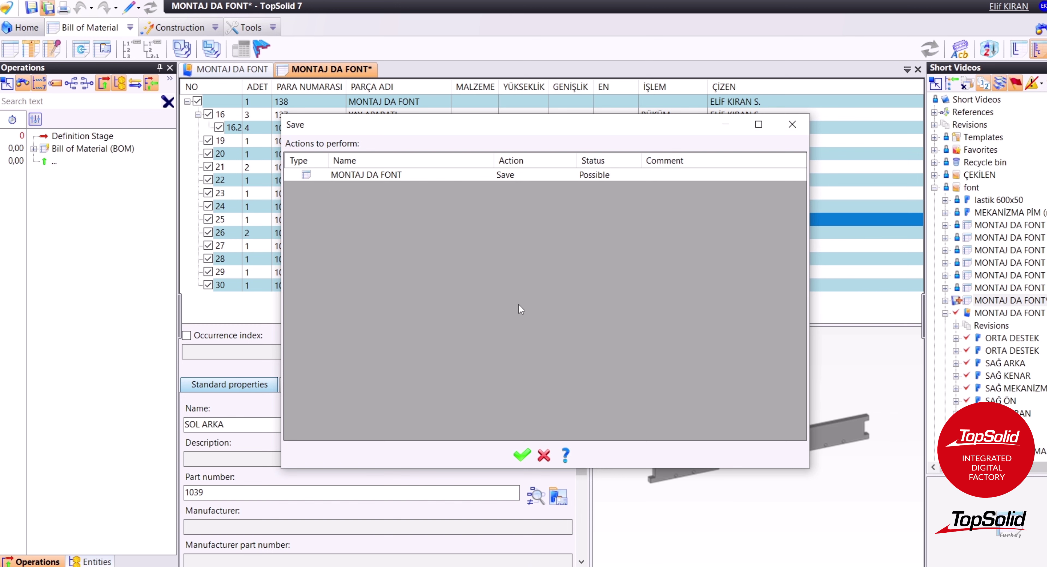
{"action": "left_click", "coordinate": [522, 455]}
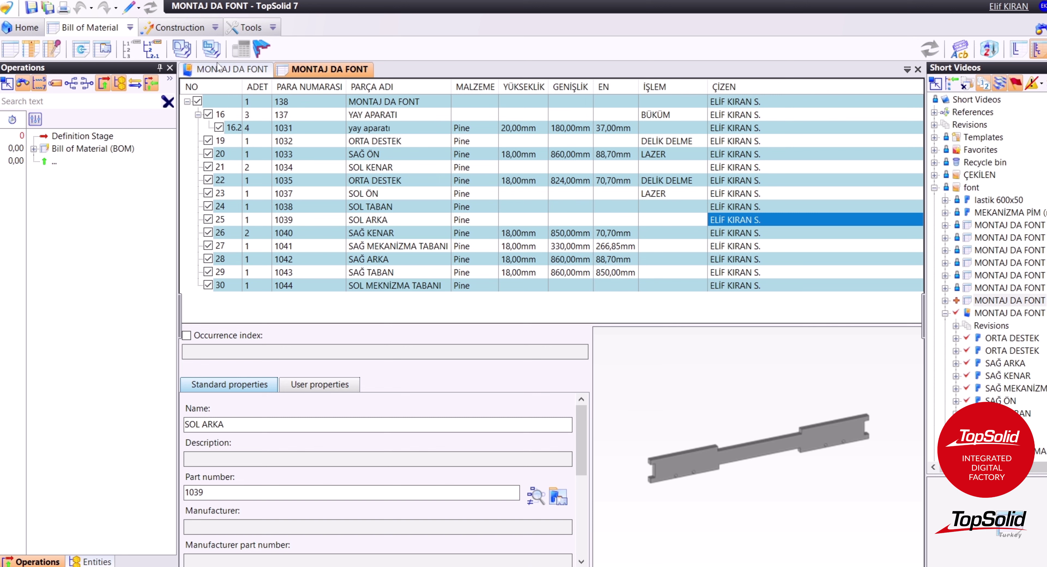
{"action": "left_click", "coordinate": [48, 12]}
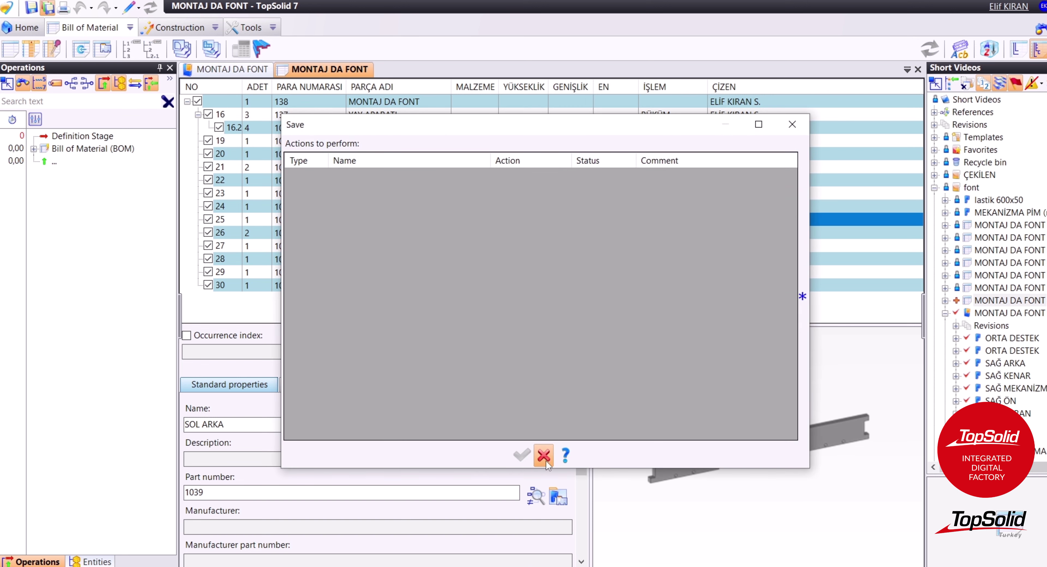
{"action": "left_click", "coordinate": [544, 456]}
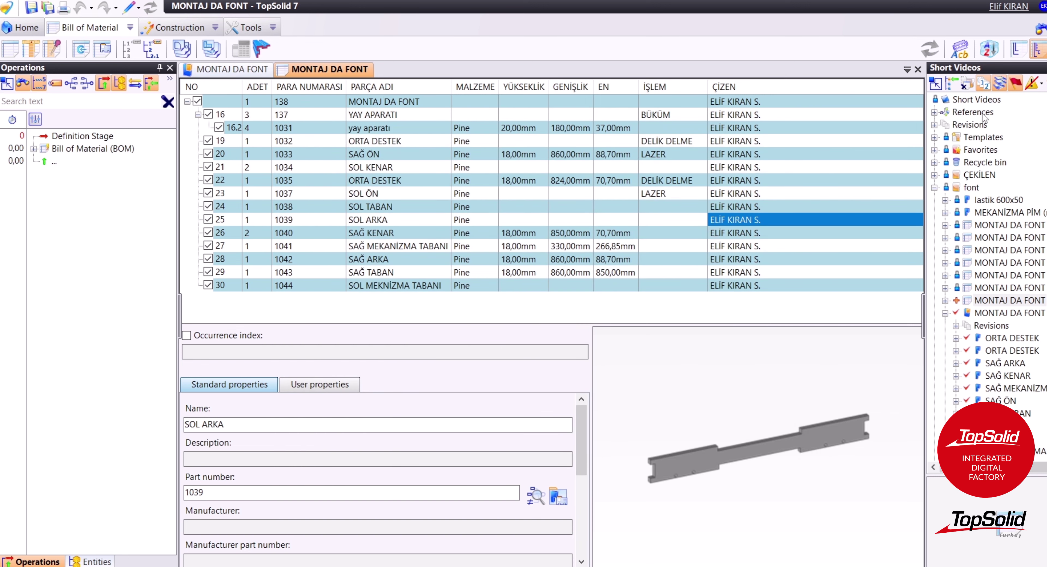
- Add a new Bill of Material document to the Short Videos project from a template
{"action": "left_click", "coordinate": [970, 99]}
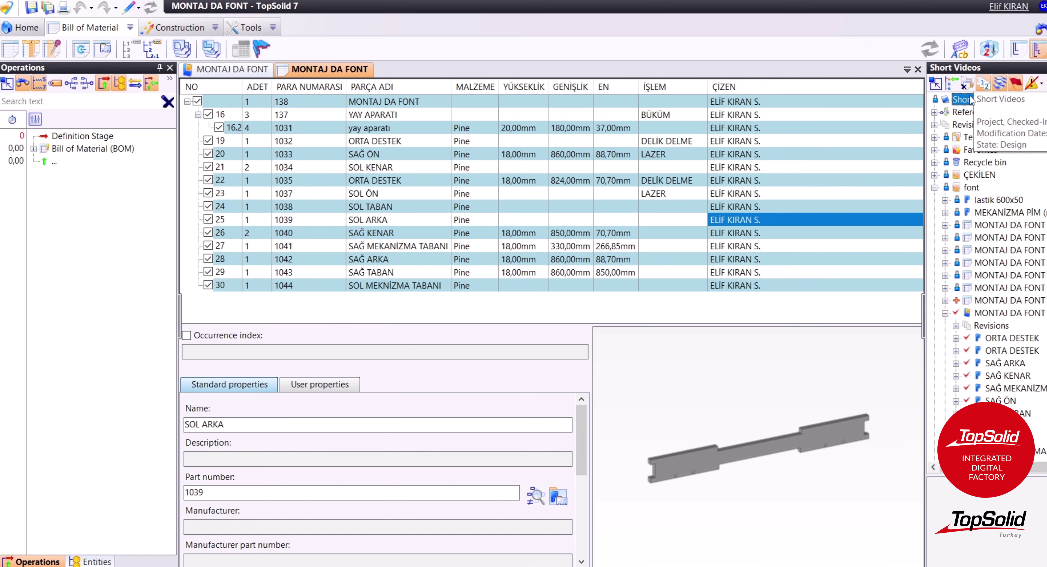
{"action": "right_click", "coordinate": [973, 97]}
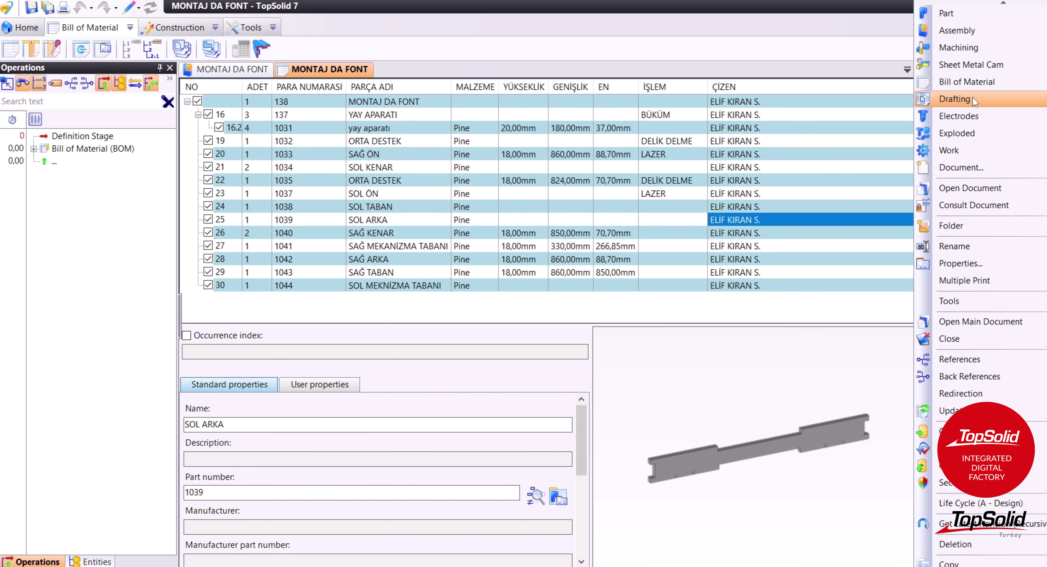
{"action": "left_click", "coordinate": [963, 82]}
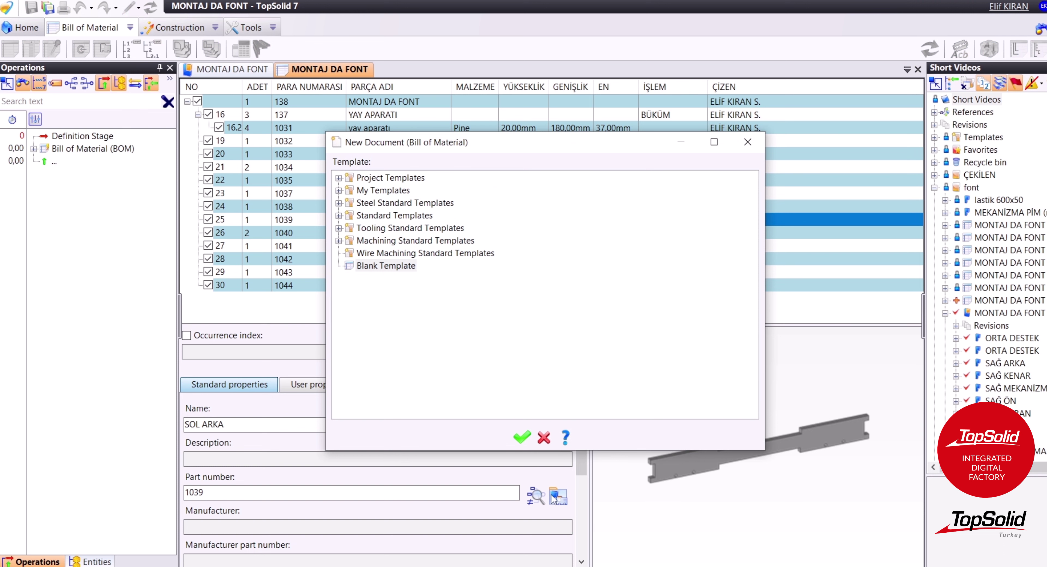
{"action": "left_click", "coordinate": [524, 438]}
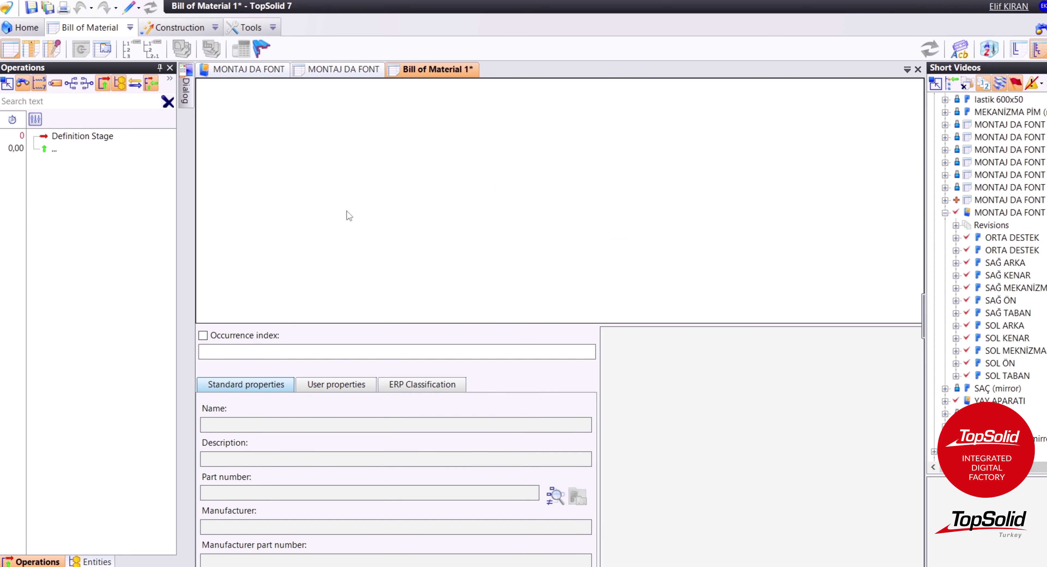
- Add the General columns Name, Part Number, Description and Author to the bill of material
{"action": "left_click", "coordinate": [32, 51]}
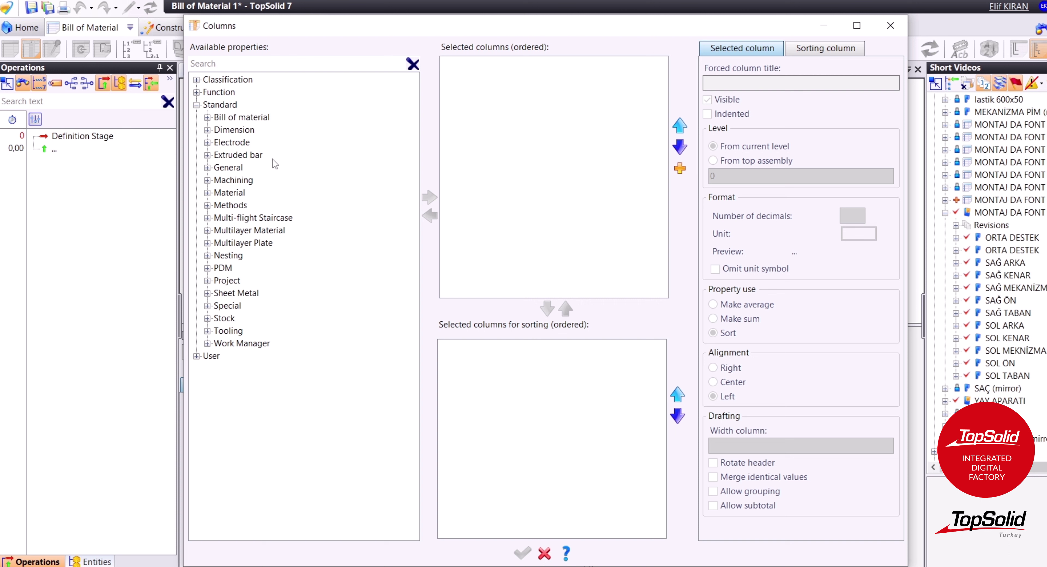
{"action": "left_click", "coordinate": [208, 168]}
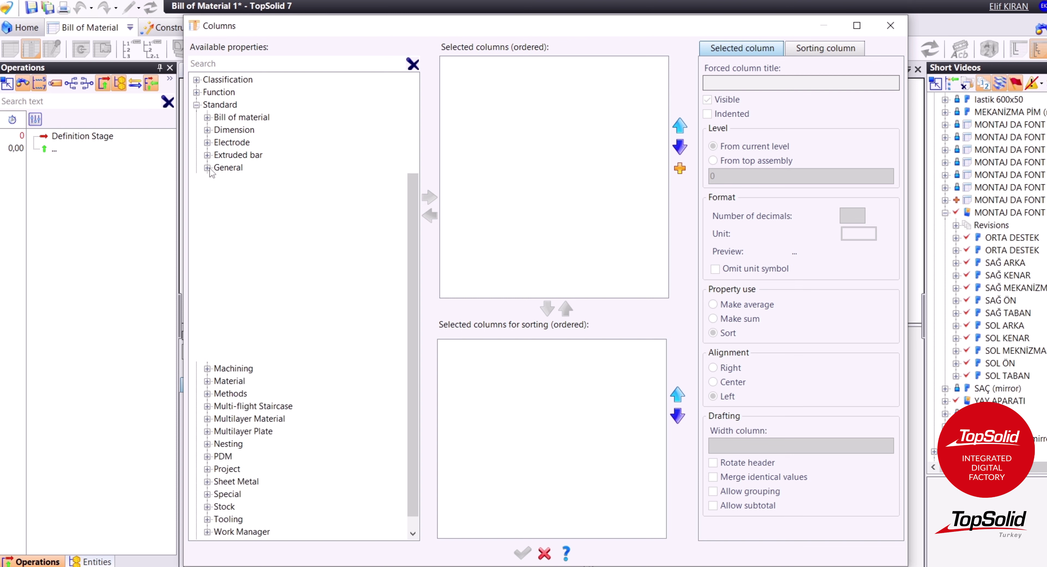
{"action": "left_click", "coordinate": [236, 168]}
{"action": "double_click", "coordinate": [238, 319]}
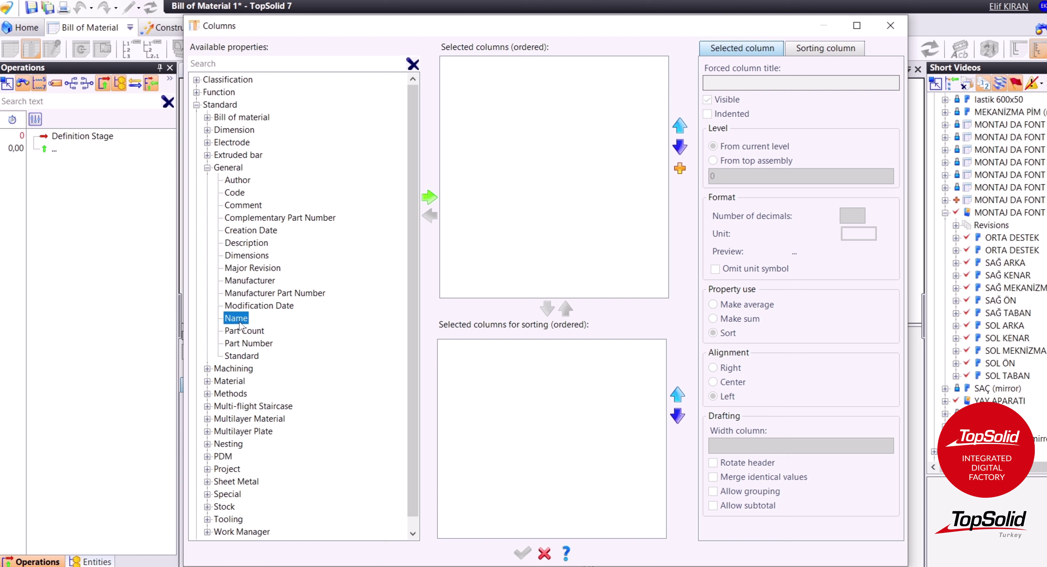
{"action": "left_click", "coordinate": [266, 345]}
{"action": "double_click", "coordinate": [267, 344]}
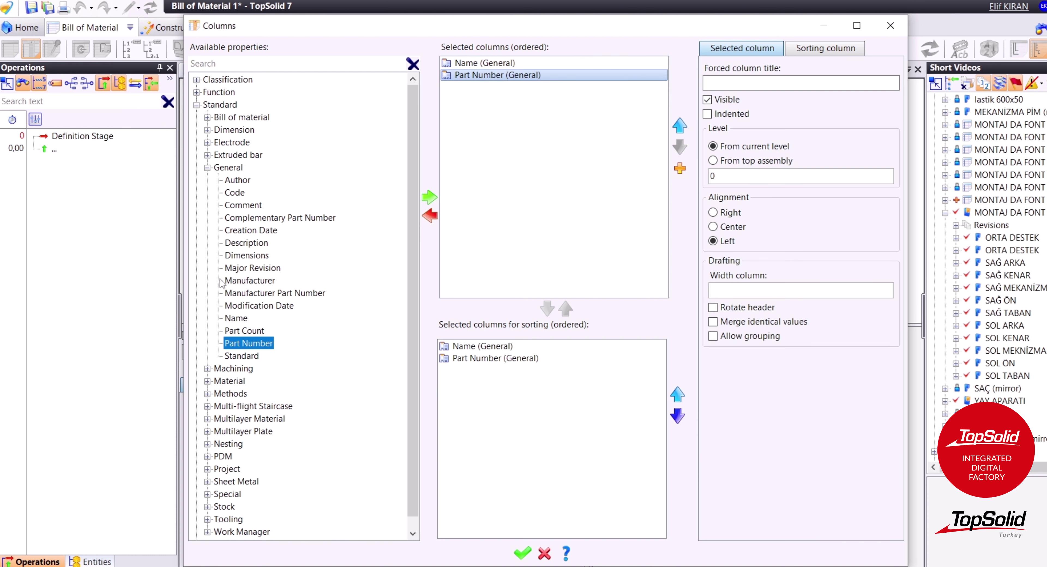
{"action": "double_click", "coordinate": [246, 243]}
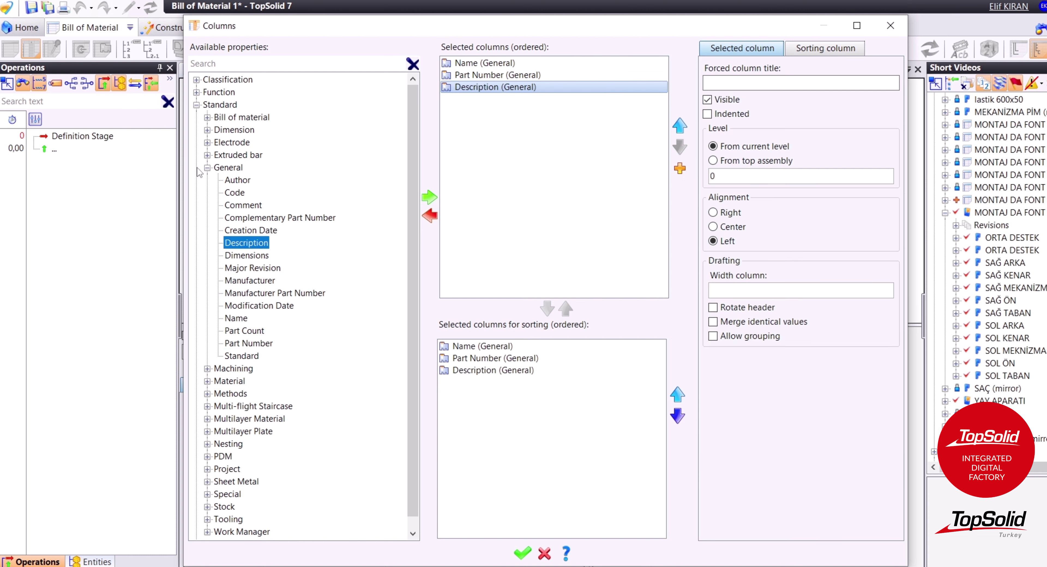
{"action": "double_click", "coordinate": [237, 180]}
{"action": "left_click", "coordinate": [207, 167]}
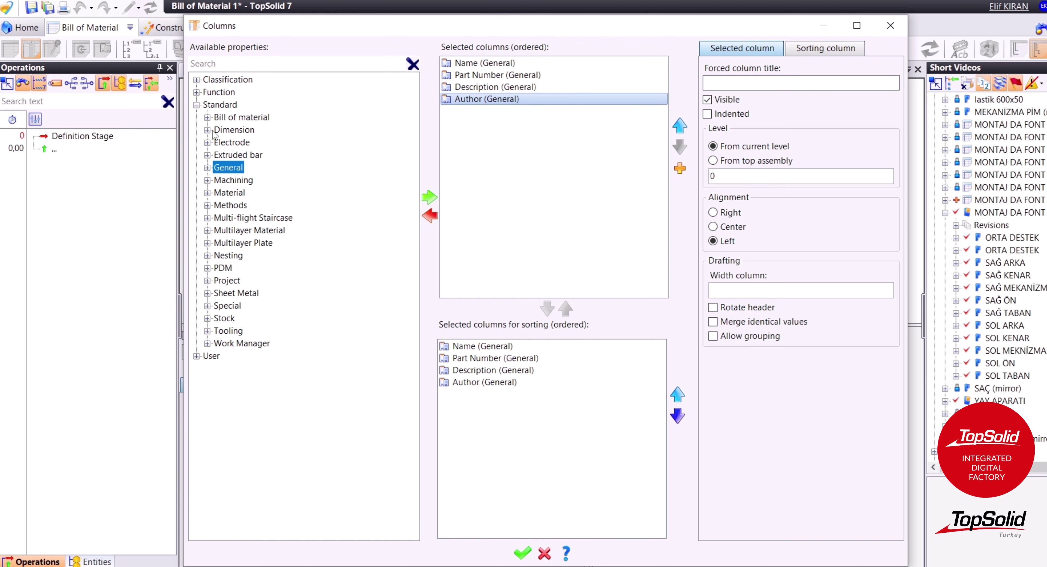
- Add the Index and Quantity columns from the Bill of material properties
{"action": "left_click", "coordinate": [208, 130]}
{"action": "left_click", "coordinate": [208, 130]}
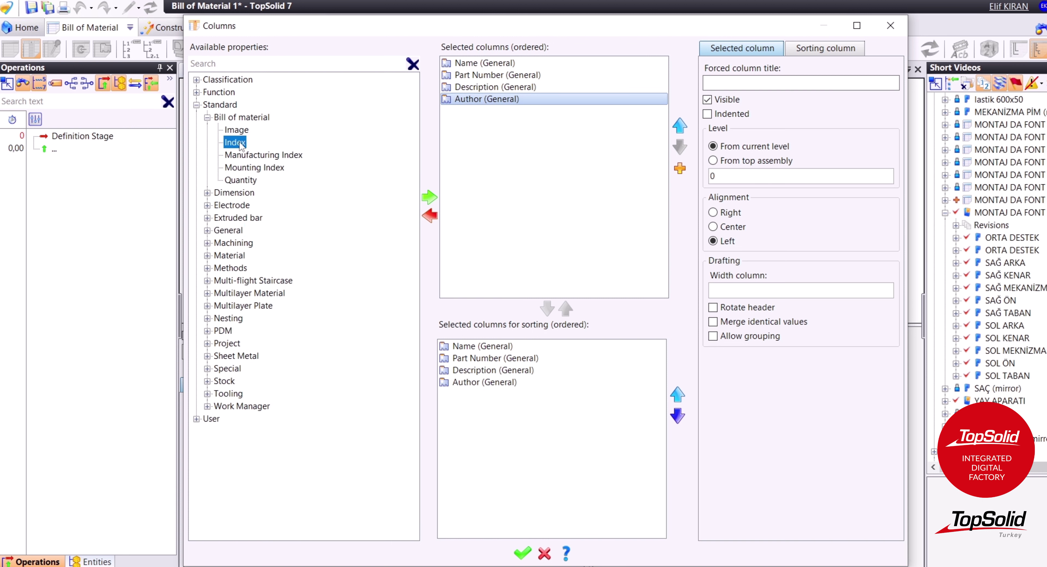
{"action": "double_click", "coordinate": [241, 142]}
{"action": "double_click", "coordinate": [246, 170]}
{"action": "left_click", "coordinate": [207, 118]}
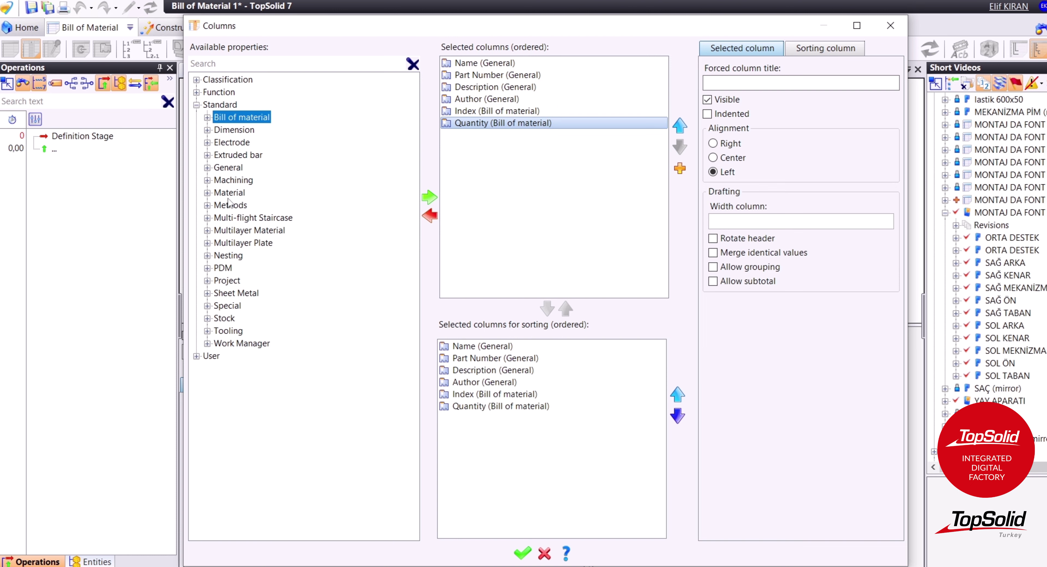
- Add the Material Name, Stock Marged Height and Stock Marged Length columns
{"action": "left_click", "coordinate": [207, 193]}
{"action": "double_click", "coordinate": [254, 343]}
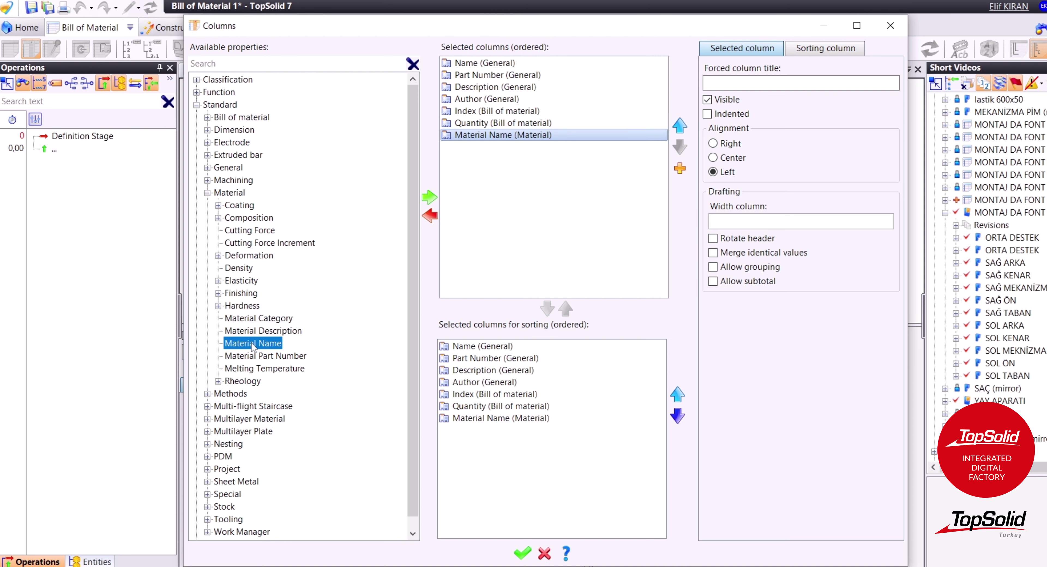
{"action": "left_click", "coordinate": [207, 192]}
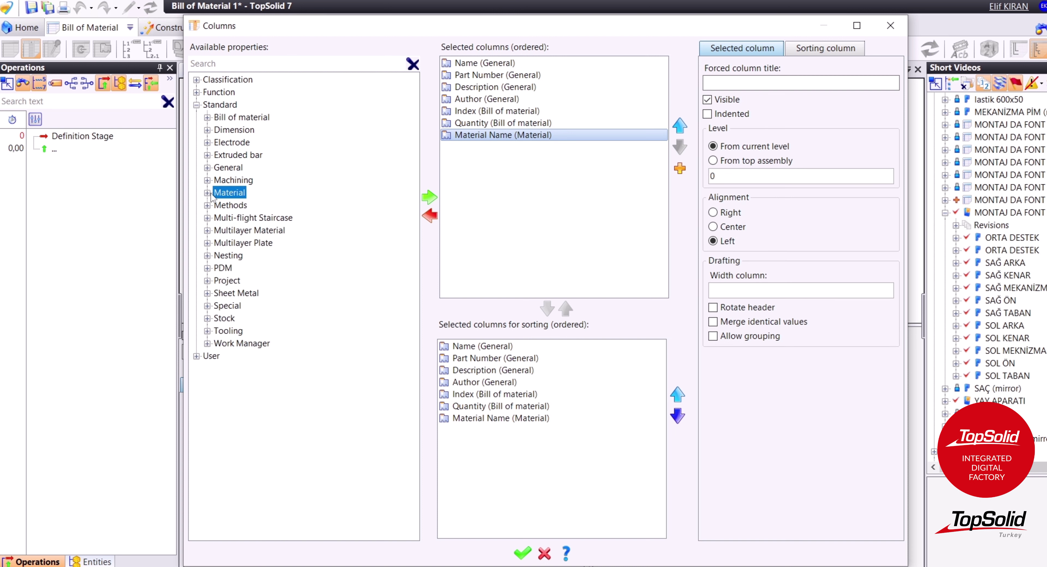
{"action": "left_click", "coordinate": [207, 319]}
{"action": "double_click", "coordinate": [290, 382]}
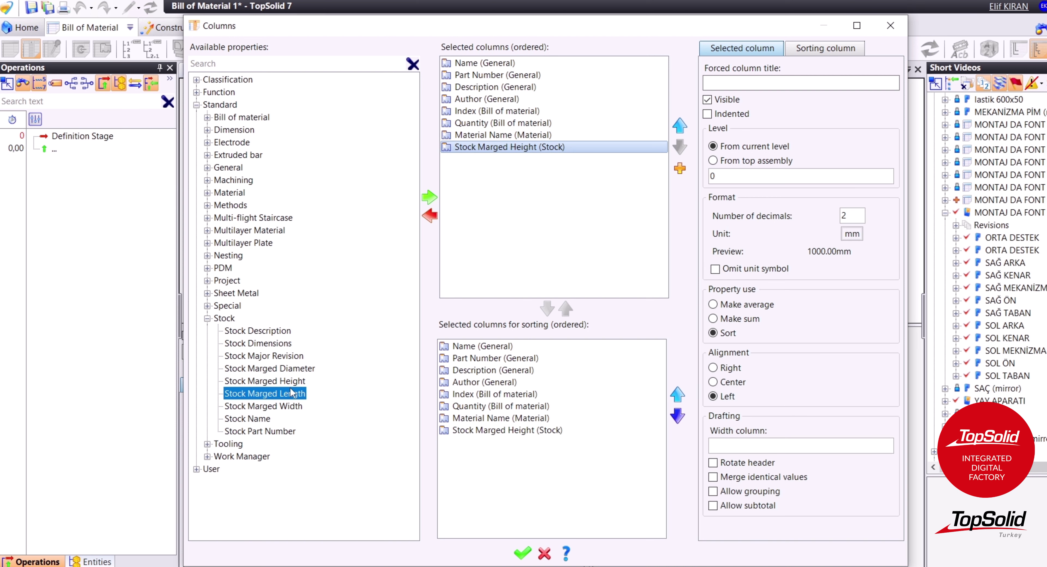
{"action": "left_click", "coordinate": [291, 406]}
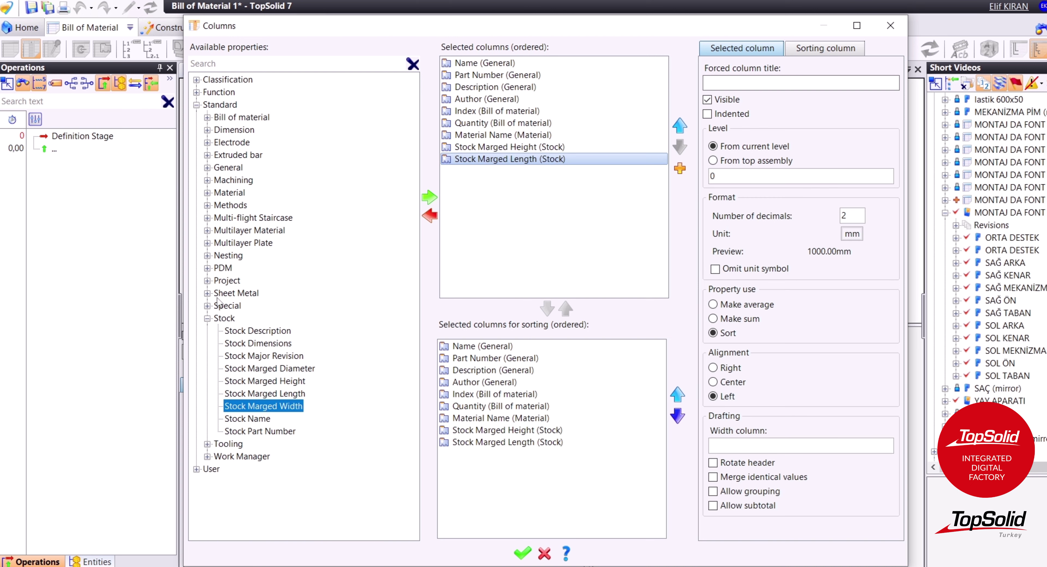
{"action": "left_click", "coordinate": [207, 319]}
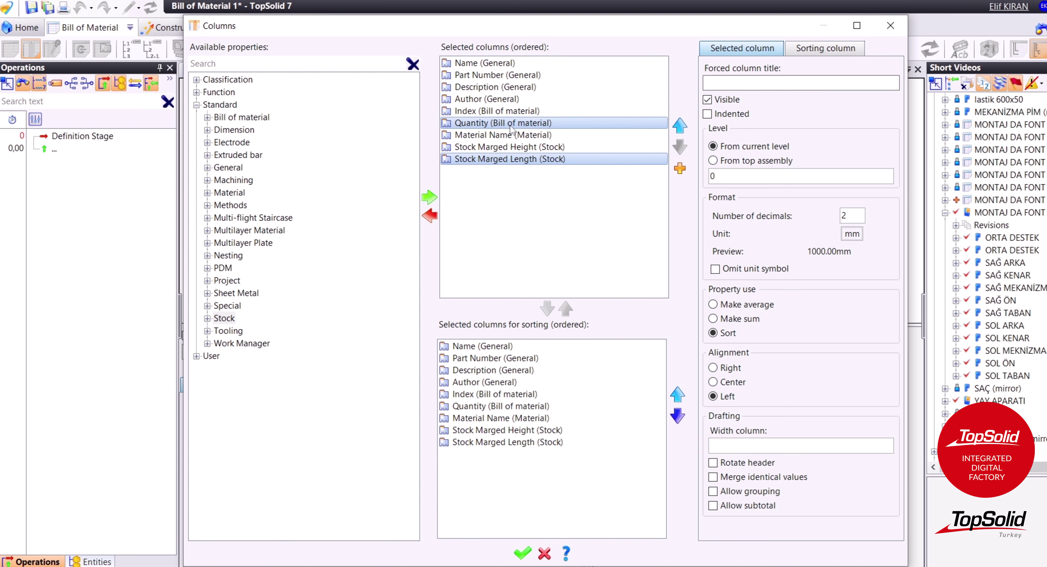
- Move Index, Quantity and Part Number to the top of the column order, ahead of Name
{"action": "left_click", "coordinate": [497, 110]}
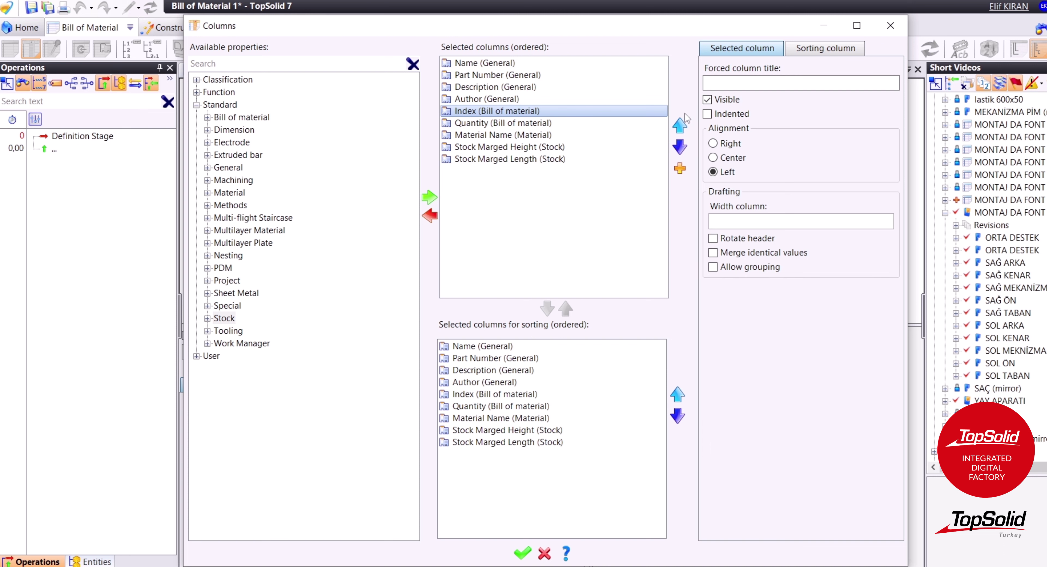
{"action": "left_click", "coordinate": [684, 125]}
{"action": "left_click", "coordinate": [686, 125]}
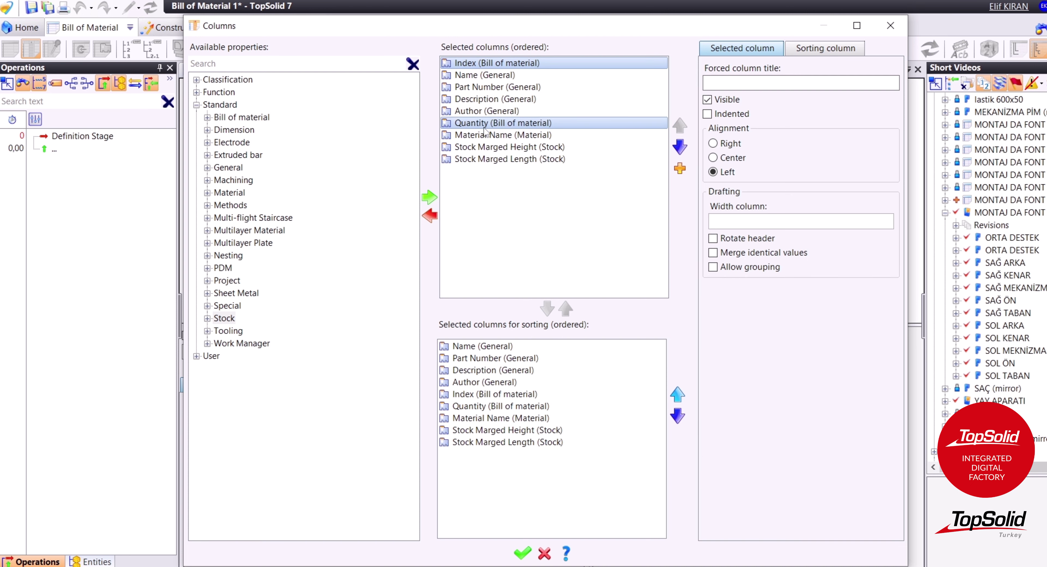
{"action": "left_click", "coordinate": [679, 126]}
{"action": "left_click", "coordinate": [679, 126]}
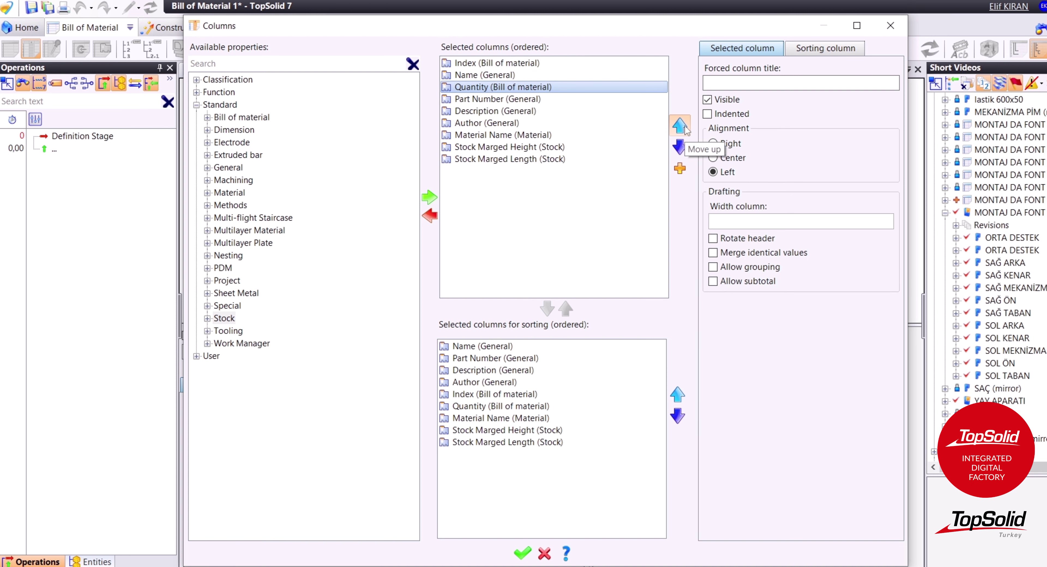
{"action": "left_click", "coordinate": [507, 87]}
{"action": "left_click", "coordinate": [679, 125]}
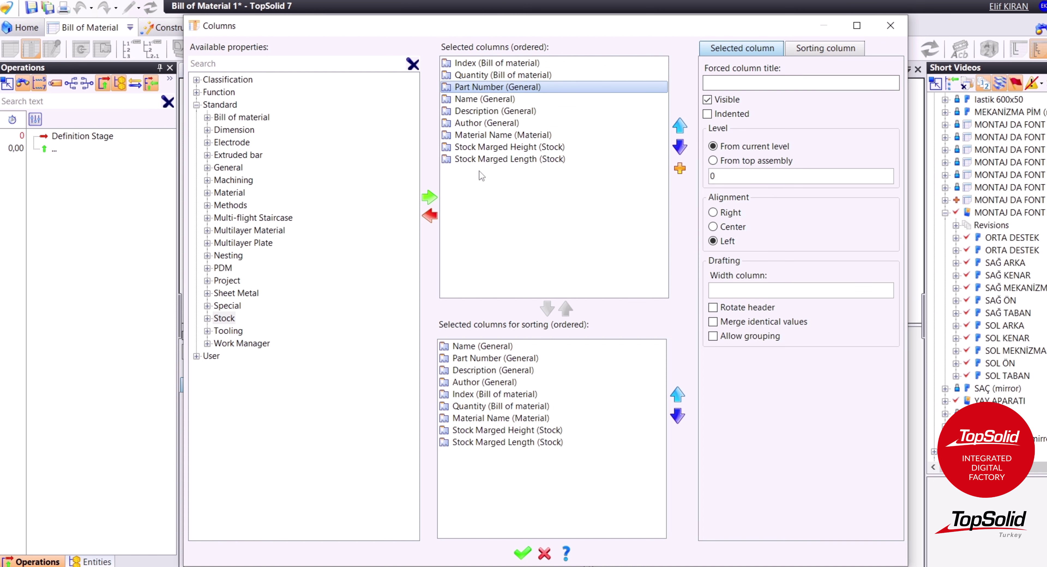
{"action": "left_click", "coordinate": [481, 98]}
- Move Description and Author to the end and centre-align the Author column
{"action": "left_click", "coordinate": [492, 111]}
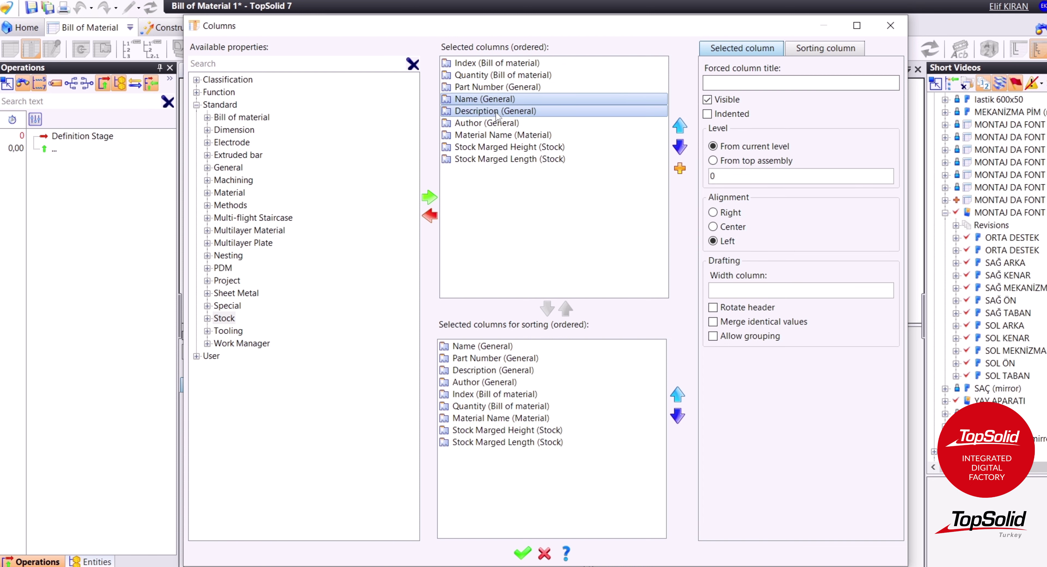
{"action": "left_click", "coordinate": [680, 147]}
{"action": "left_click", "coordinate": [680, 147]}
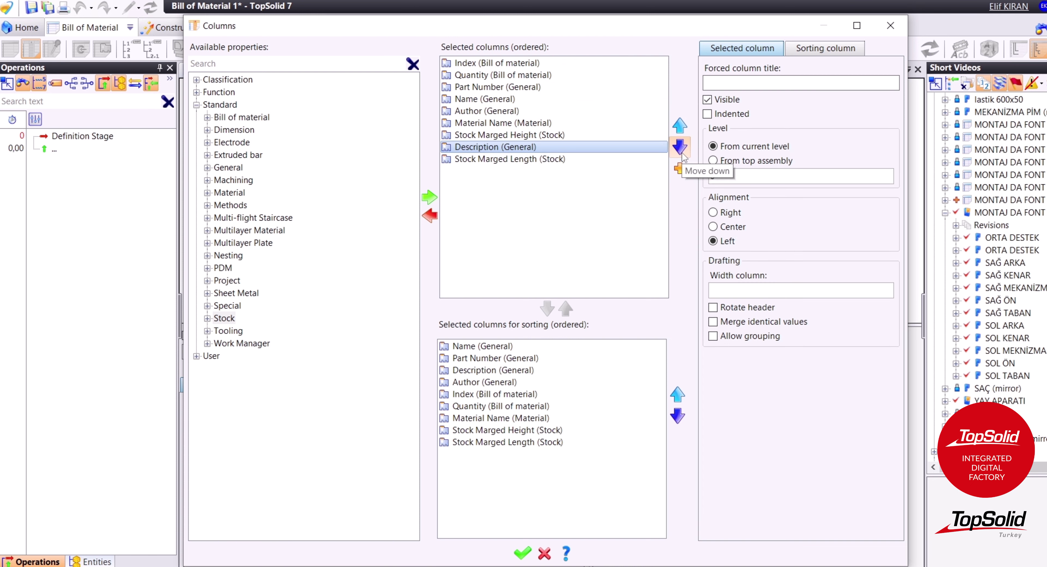
{"action": "left_click", "coordinate": [529, 111]}
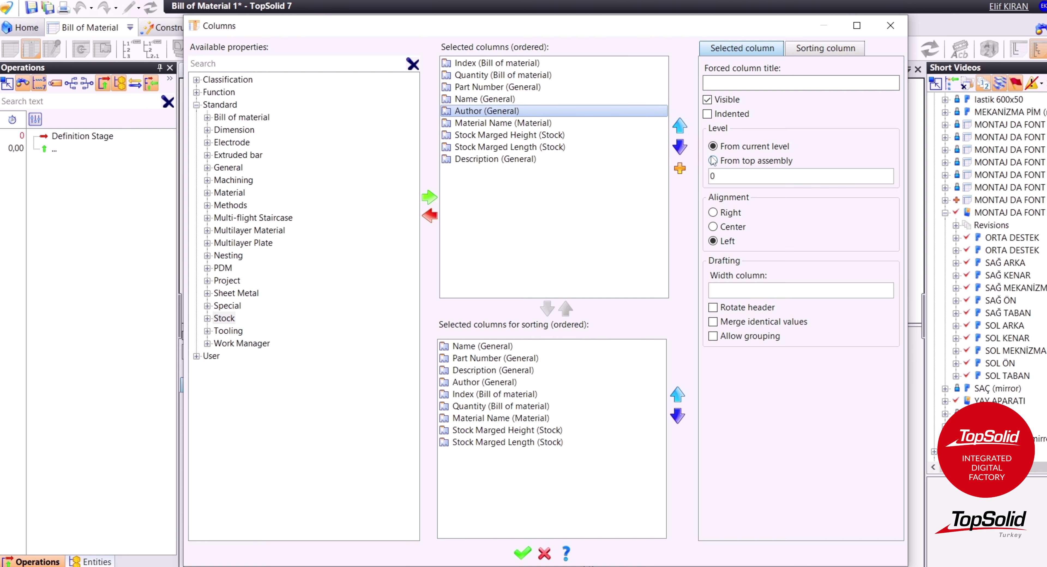
{"action": "left_click", "coordinate": [682, 148]}
{"action": "left_click", "coordinate": [682, 148]}
{"action": "left_click", "coordinate": [679, 147]}
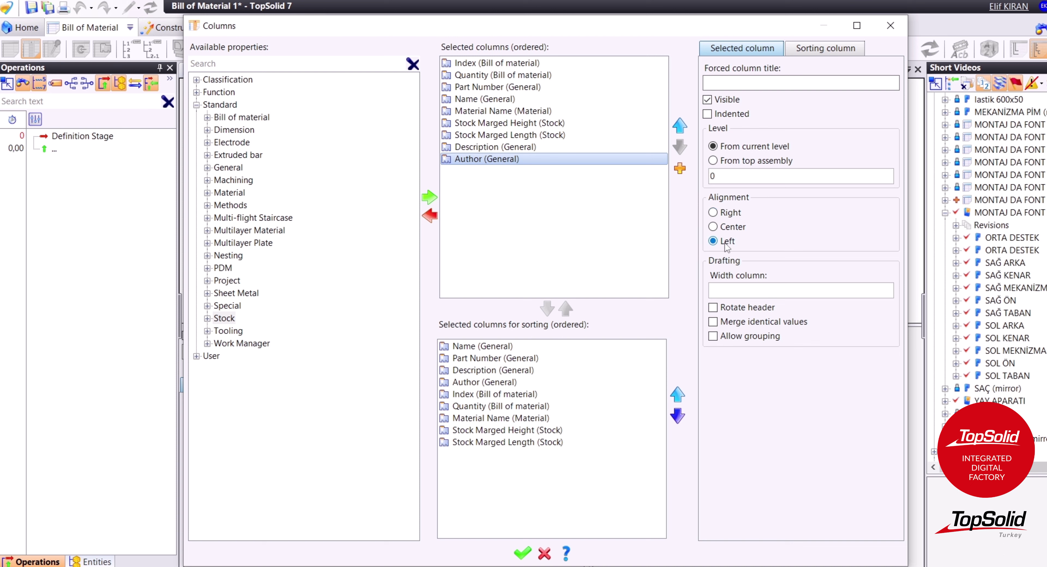
{"action": "left_click", "coordinate": [731, 226]}
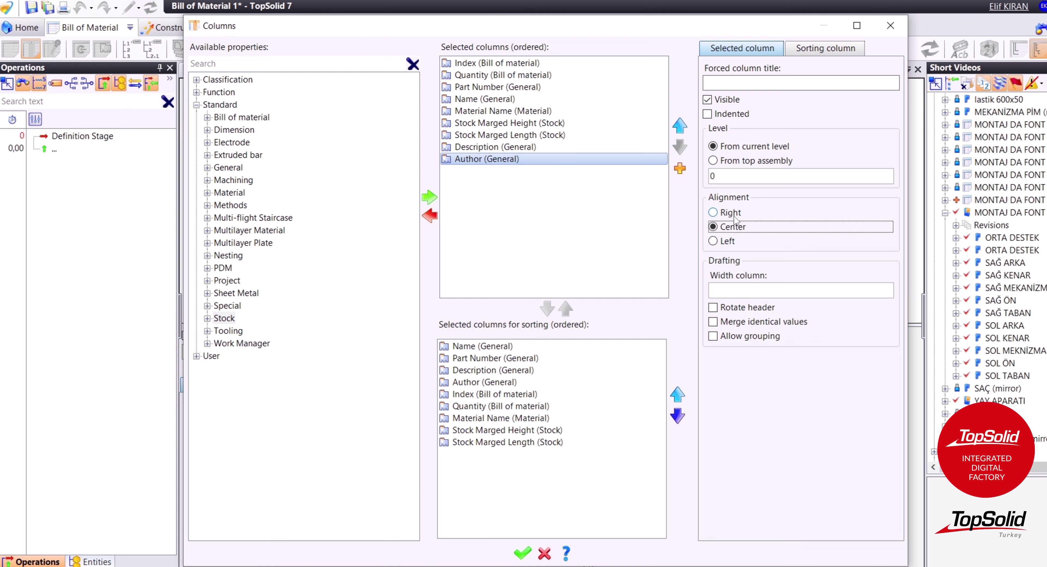
{"action": "left_click", "coordinate": [520, 64]}
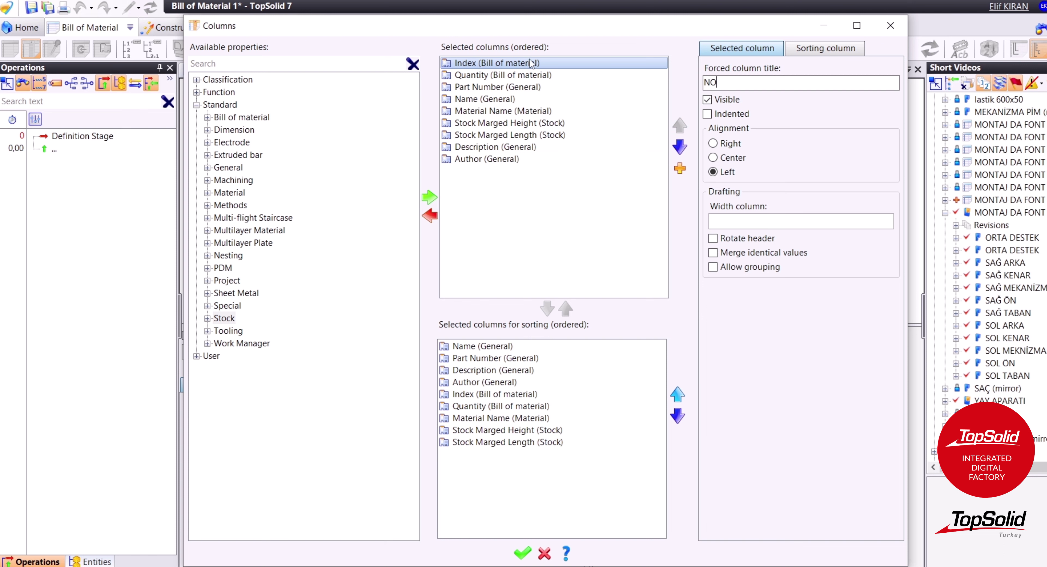
- Give Part Number the forced title 'PARNUAMARASI' and Name the title 'PARÇA ADI'
{"action": "left_click", "coordinate": [530, 75]}
{"action": "left_click", "coordinate": [723, 85]}
{"action": "type", "text": "ADET"}
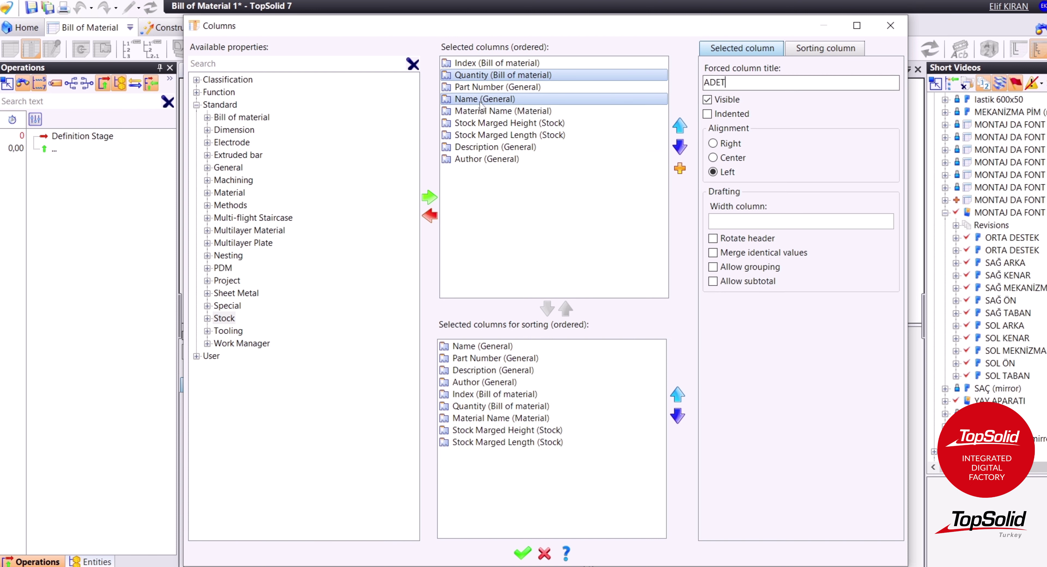
{"action": "left_click", "coordinate": [503, 87]}
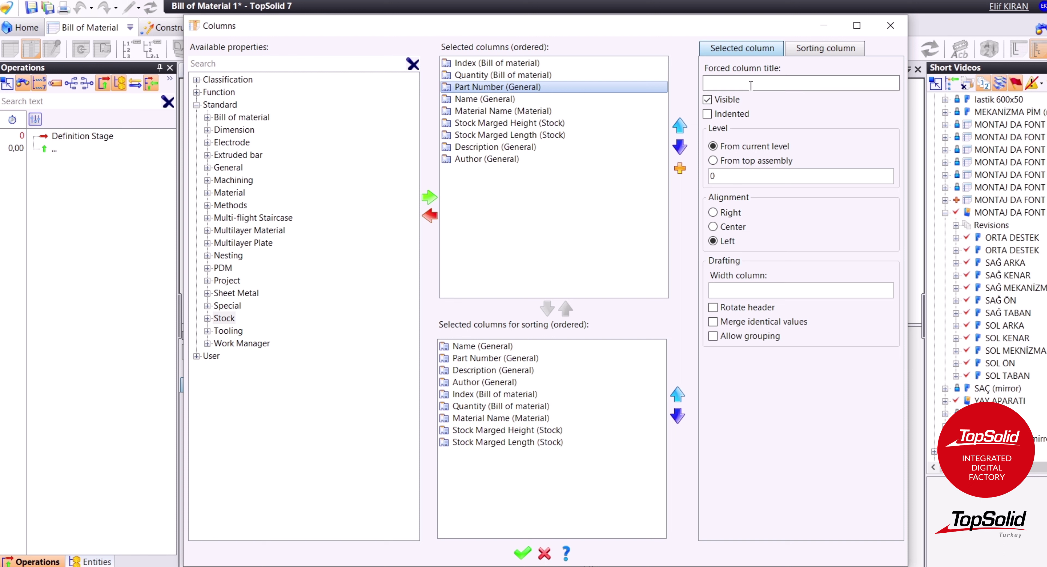
{"action": "type", "text": "PAR"}
{"action": "type", "text": "NUA"}
{"action": "type", "text": "MARASI"}
{"action": "left_click", "coordinate": [643, 99]}
{"action": "left_click", "coordinate": [755, 84]}
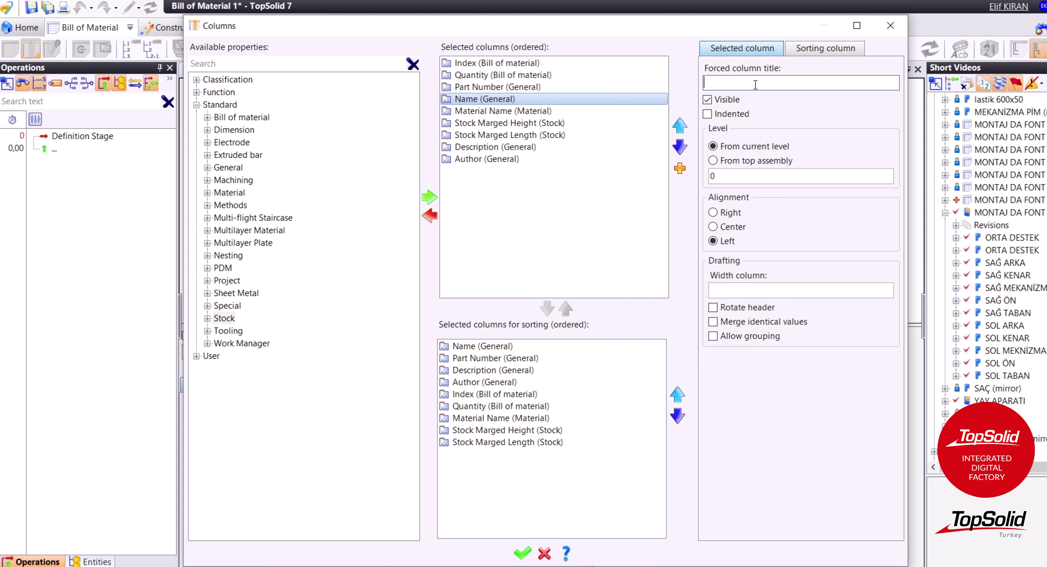
{"action": "type", "text": "PARÇA ADI"}
- Retitle Material Name 'MALZEME', Stock Marged Height 'KSEKLİK' and Stock Marged Length 'ENİŞLİK'
{"action": "left_click", "coordinate": [598, 112]}
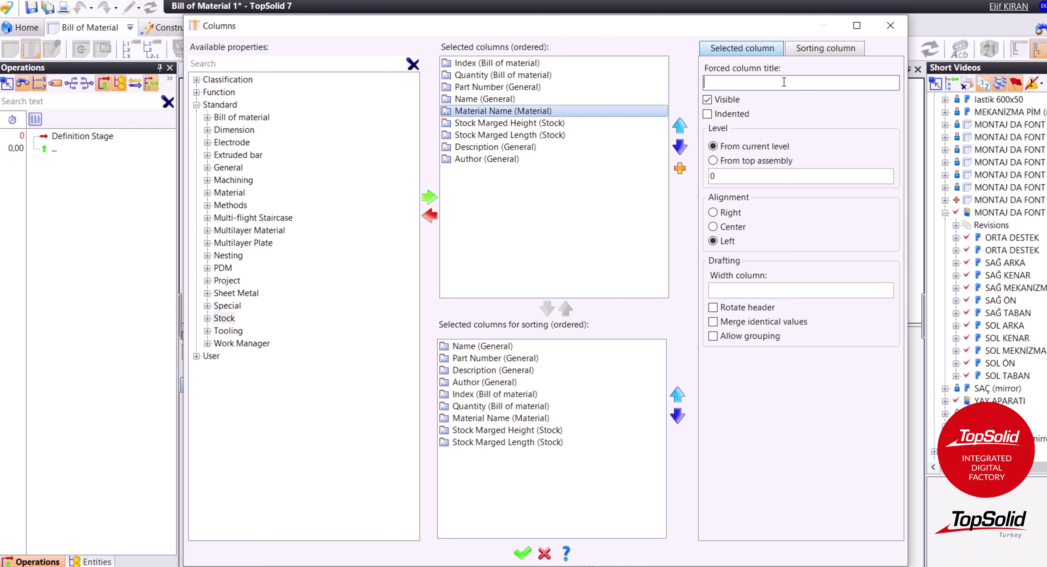
{"action": "type", "text": "MALZEME"}
{"action": "left_click", "coordinate": [593, 123]}
{"action": "type", "text": "YÜ"}
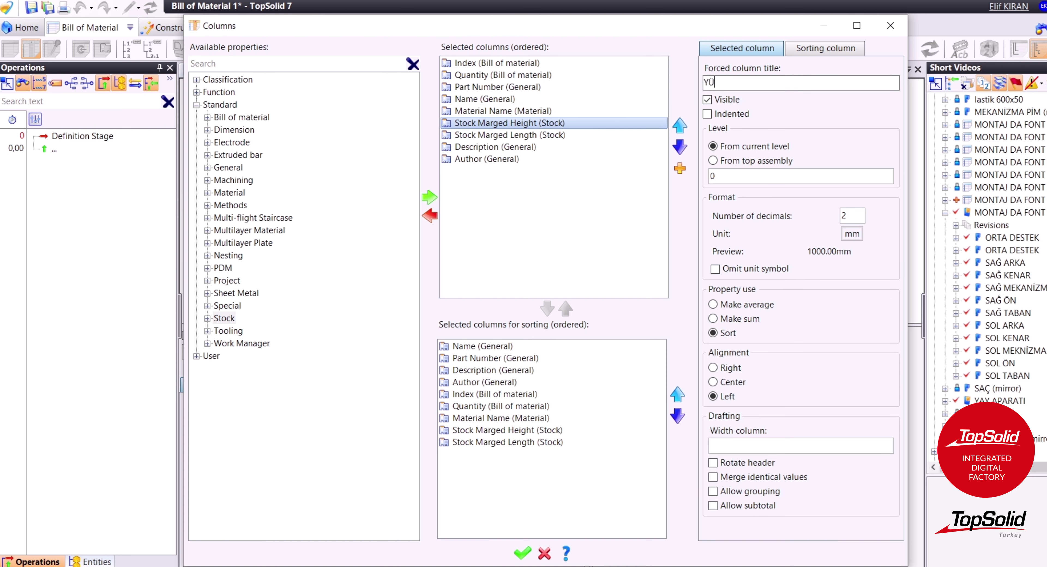
{"action": "type", "text": "KSEKLİK"}
{"action": "left_click", "coordinate": [575, 134]}
{"action": "type", "text": "ENİŞLİK"}
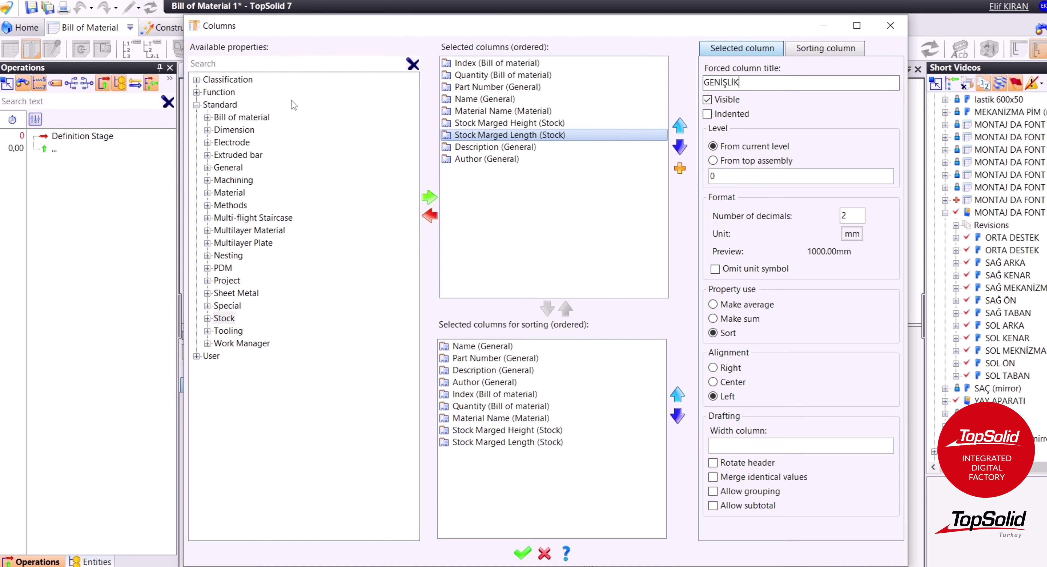
- Add a Stock Marged Width column after Stock Marged Length, titled EN
{"action": "double_click", "coordinate": [211, 320]}
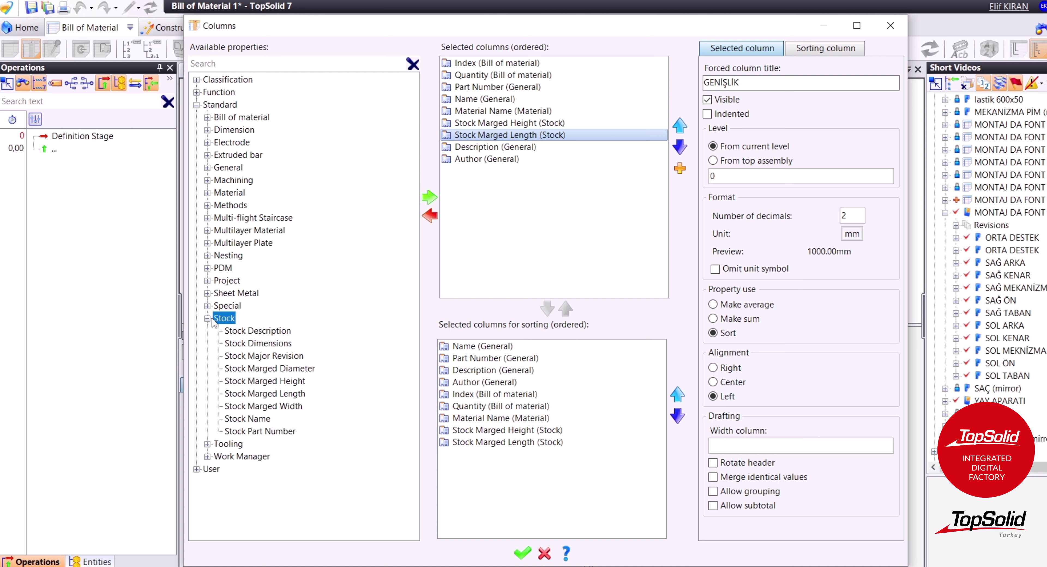
{"action": "left_click", "coordinate": [276, 406]}
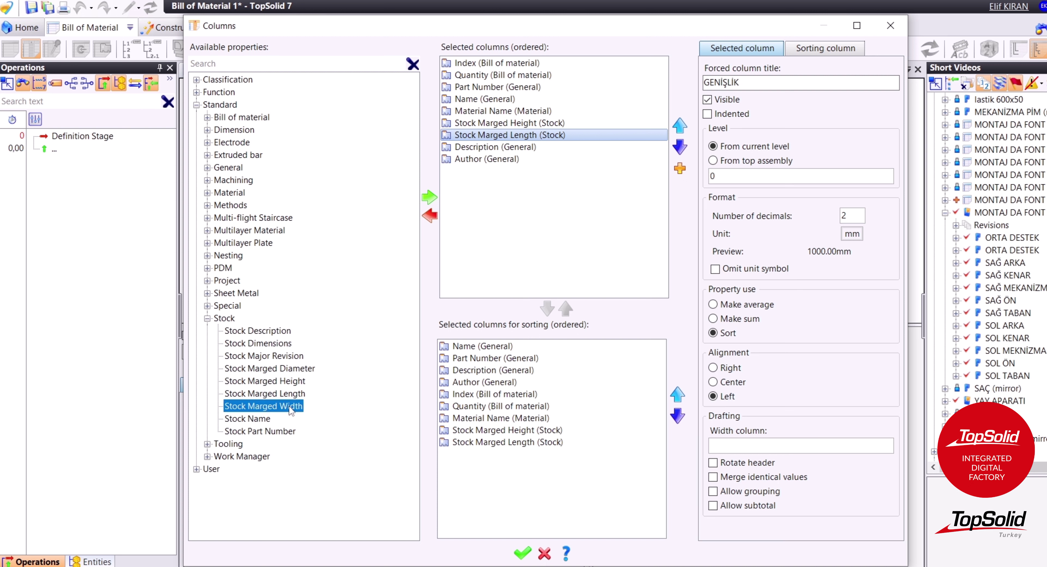
{"action": "double_click", "coordinate": [292, 406]}
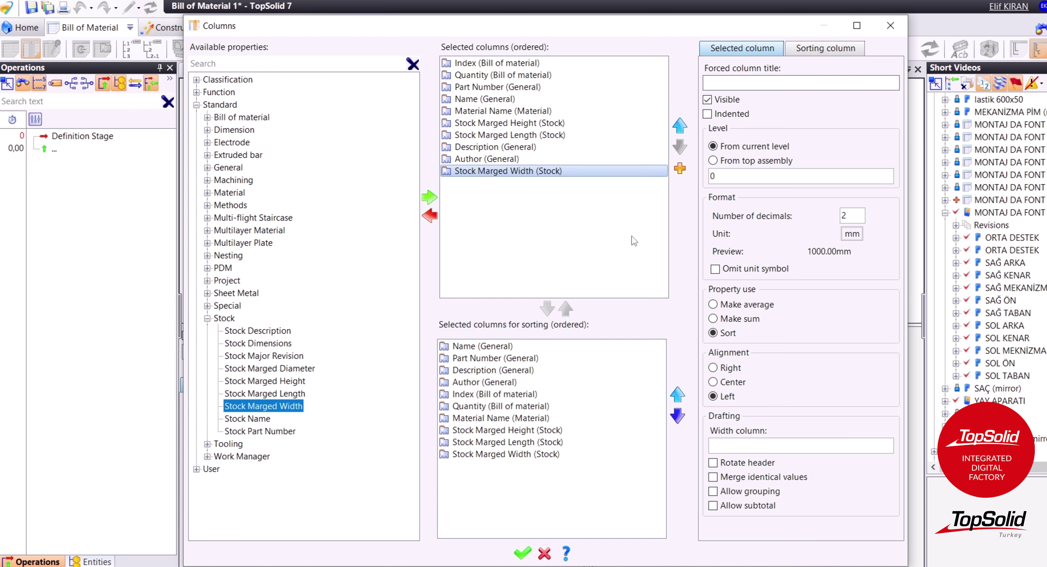
{"action": "left_click", "coordinate": [680, 126]}
{"action": "left_click", "coordinate": [679, 126]}
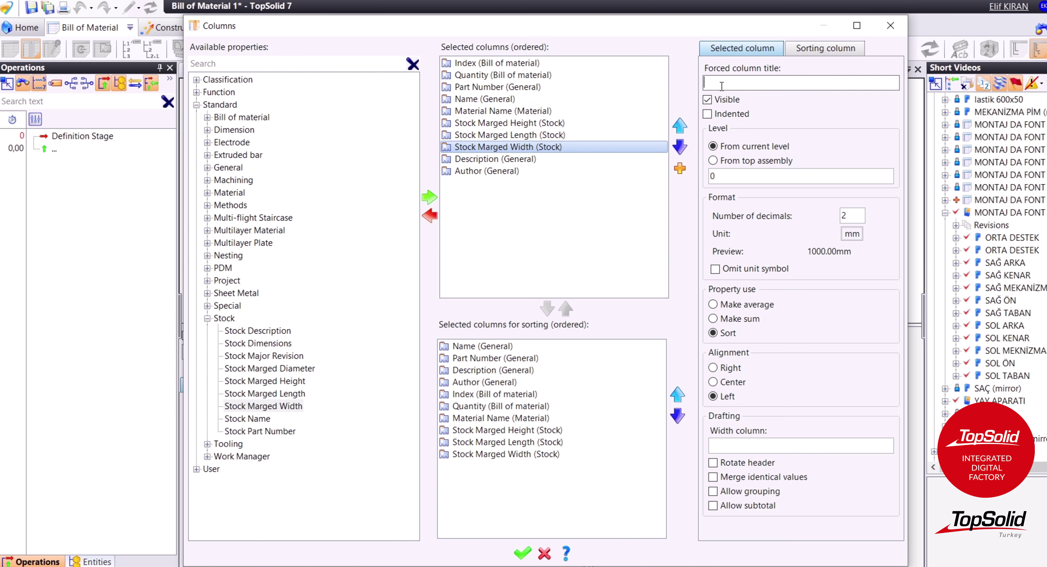
{"action": "type", "text": "EN"}
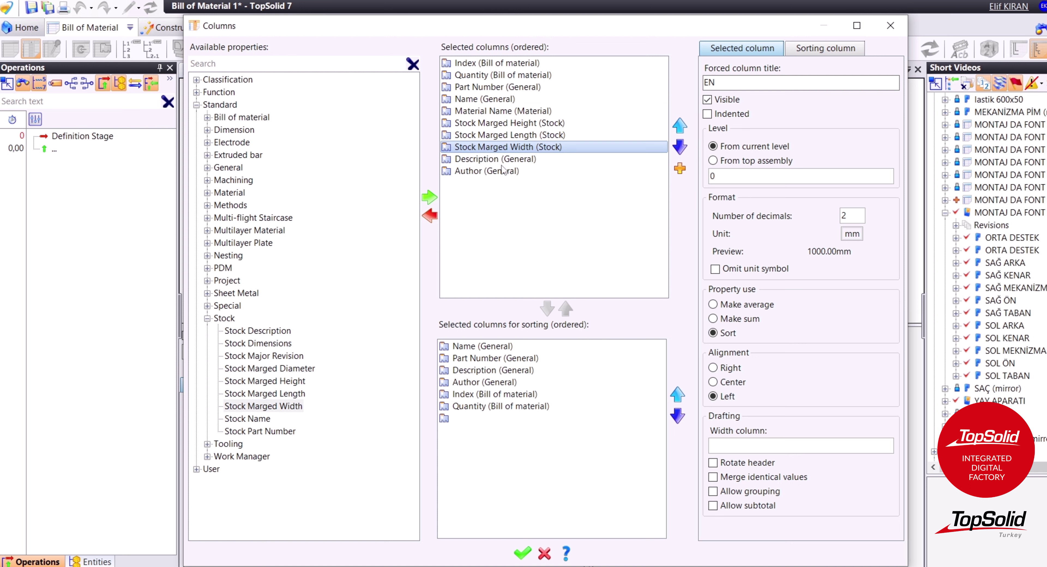
- Retitle the Description column İŞLEM and the Author column ÇİZEN
{"action": "left_click", "coordinate": [496, 159]}
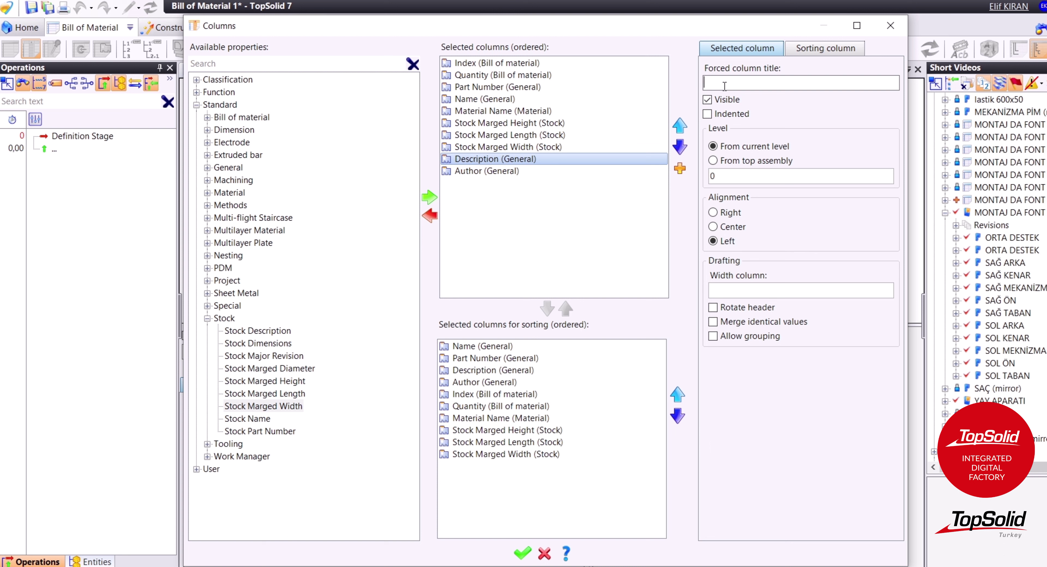
{"action": "type", "text": "İŞLEM"}
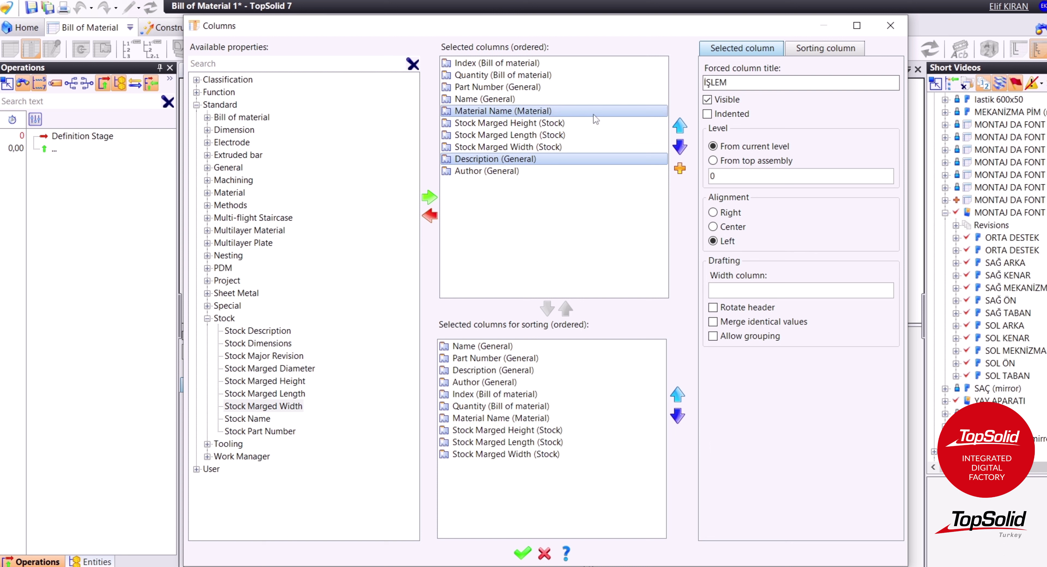
{"action": "left_click", "coordinate": [487, 171]}
{"action": "type", "text": "Ç"}
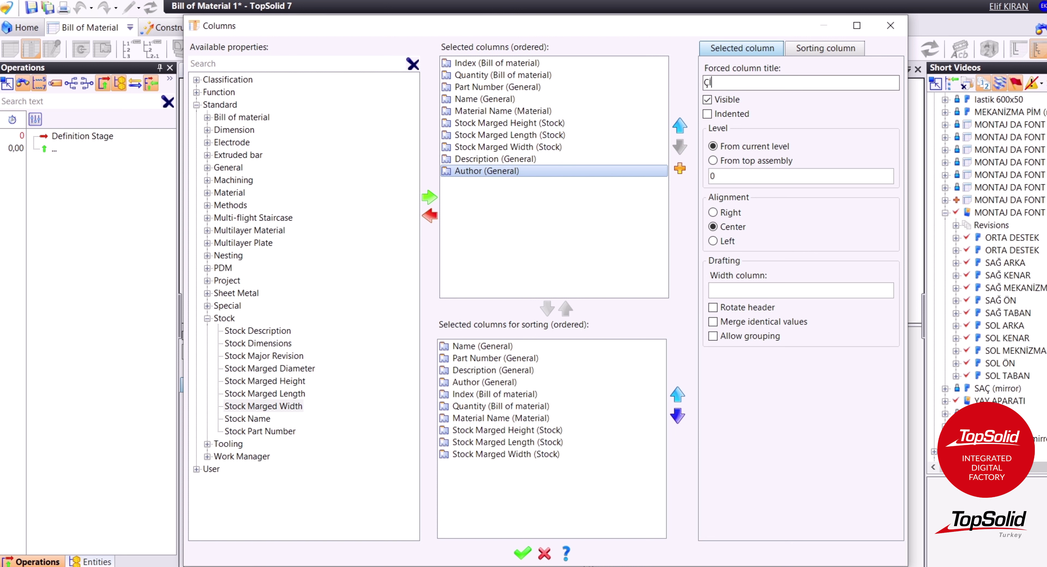
{"action": "type", "text": "İZEN"}
{"action": "left_click", "coordinate": [511, 359]}
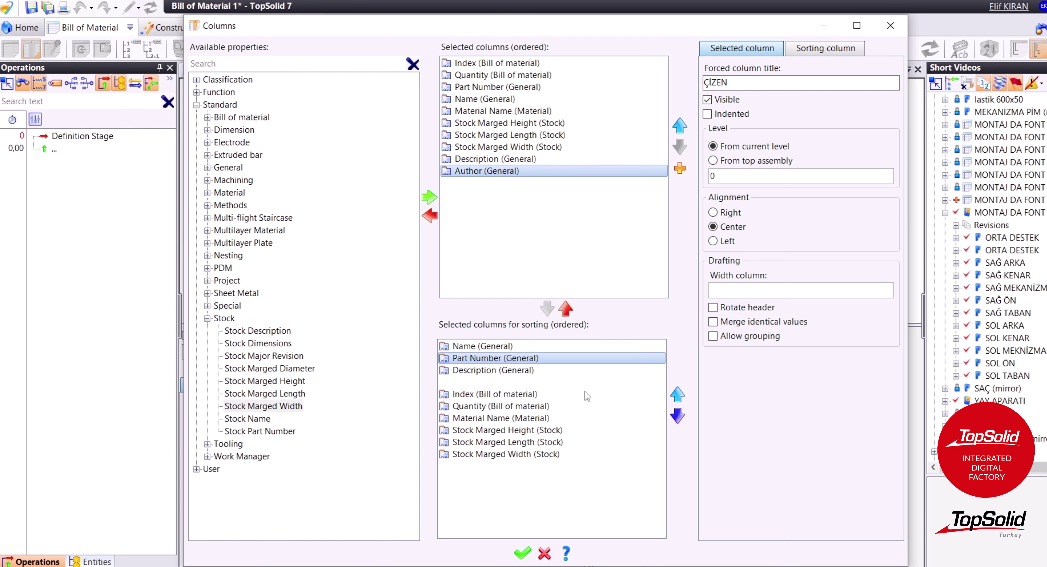
- Put Part Number first in the sort order, keep Author centred, and apply the columns
{"action": "left_click", "coordinate": [677, 394]}
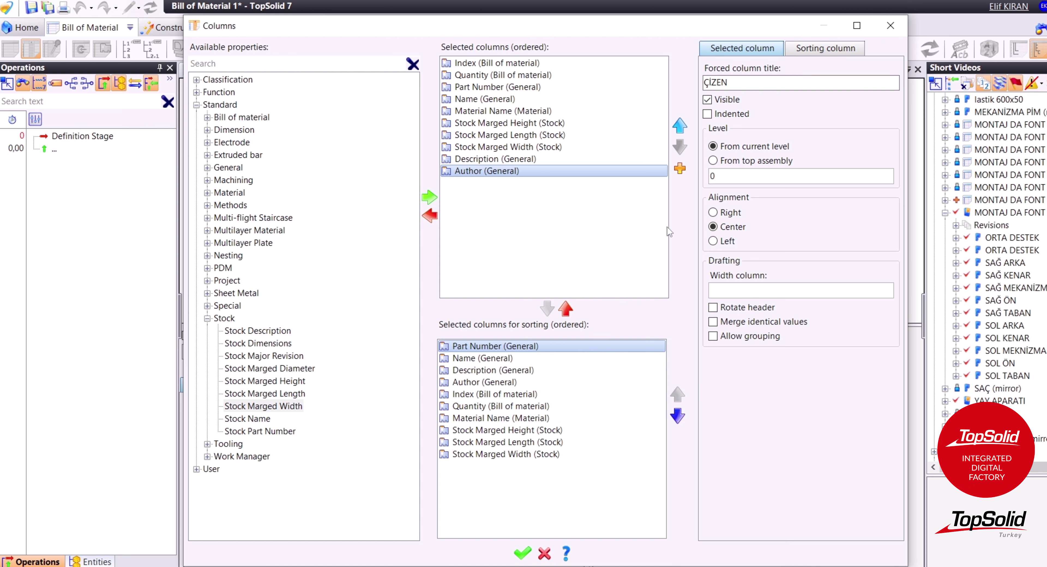
{"action": "left_click", "coordinate": [728, 212]}
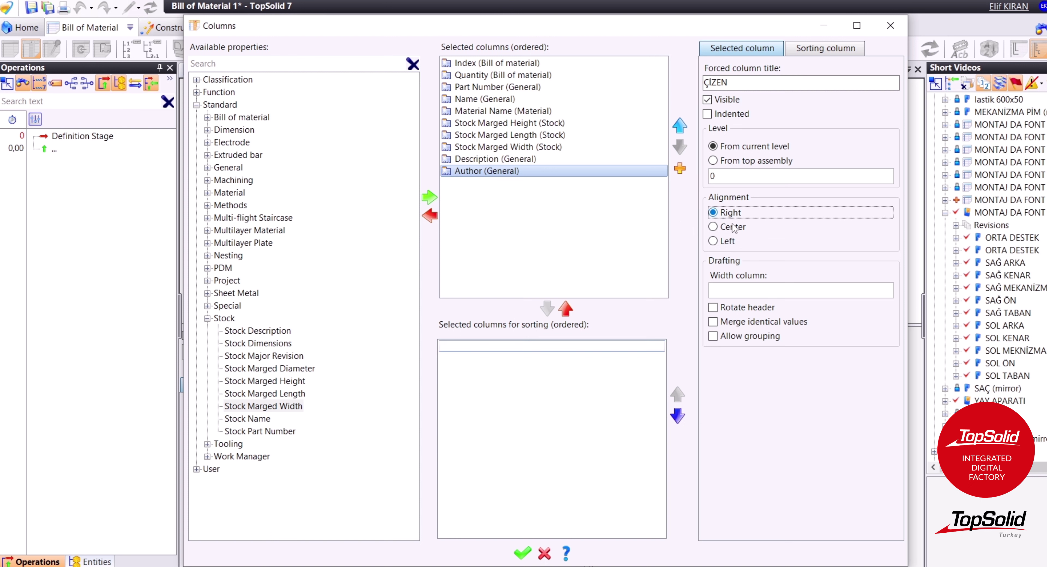
{"action": "left_click", "coordinate": [731, 241]}
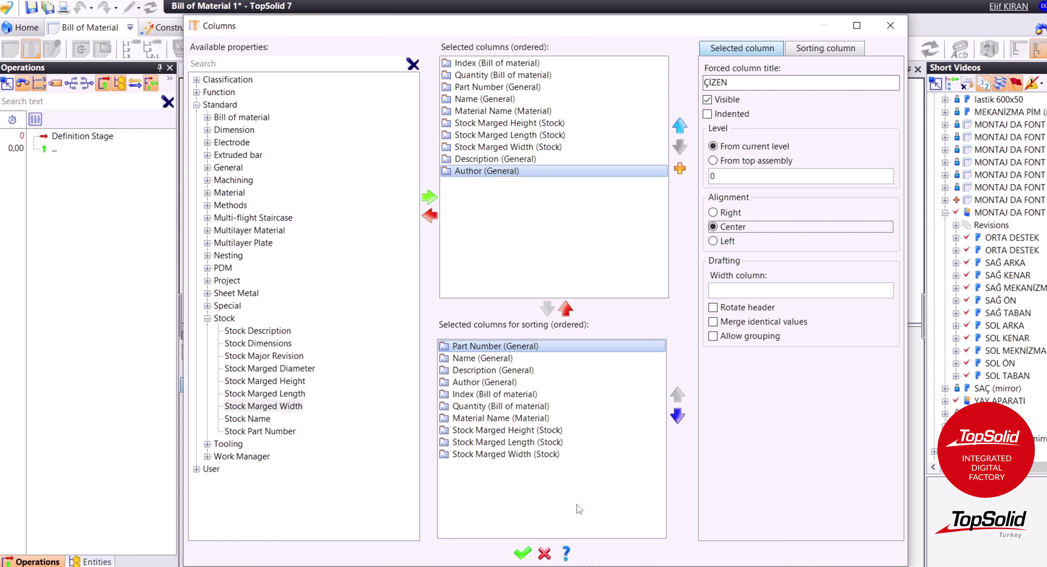
{"action": "left_click", "coordinate": [522, 553]}
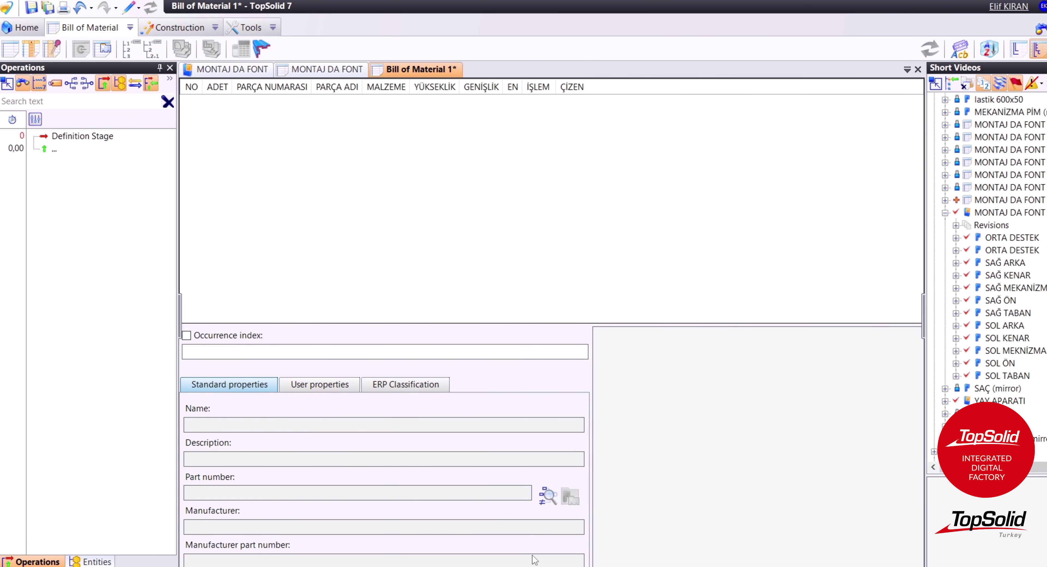
{"action": "left_click", "coordinate": [321, 69]}
{"action": "left_click", "coordinate": [411, 70]}
- Save Bill of Material 1 and rename it 'BOM ŞABLON' in the project tree
{"action": "key", "text": "ctrl+s"}
{"action": "left_click", "coordinate": [522, 457]}
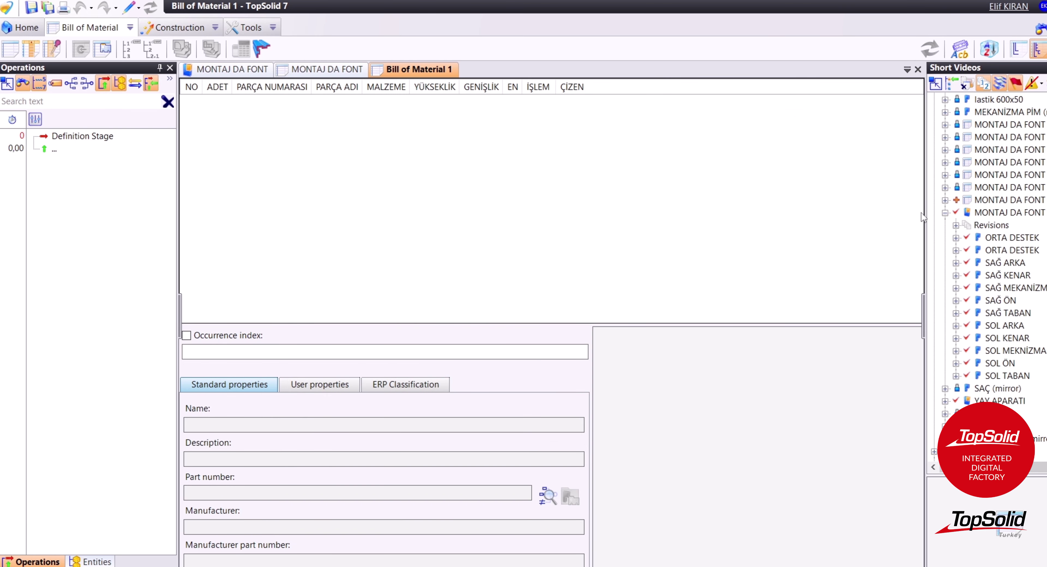
{"action": "left_click", "coordinate": [945, 213]}
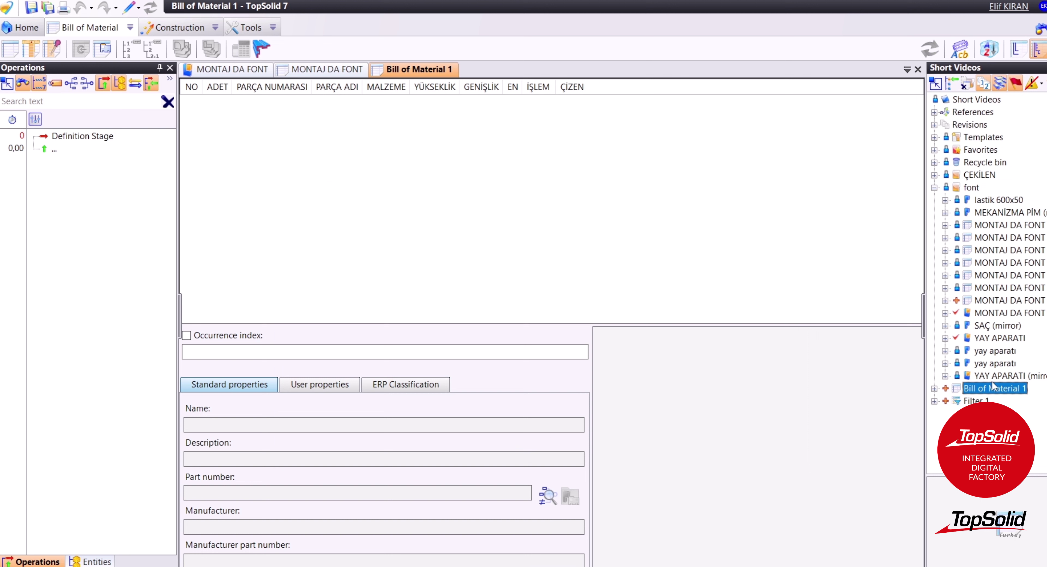
{"action": "right_click", "coordinate": [981, 391]}
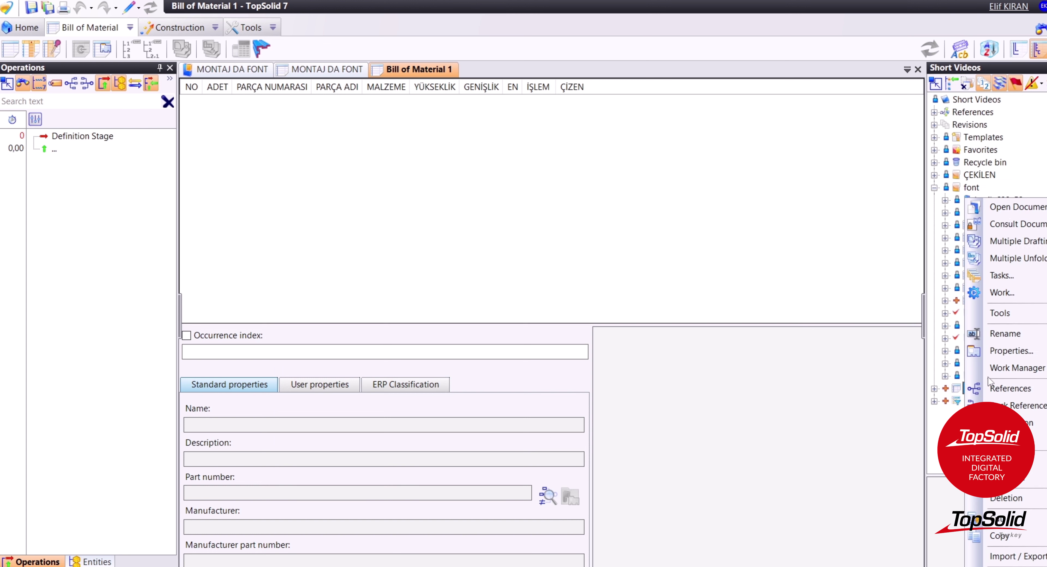
{"action": "left_click", "coordinate": [1006, 335]}
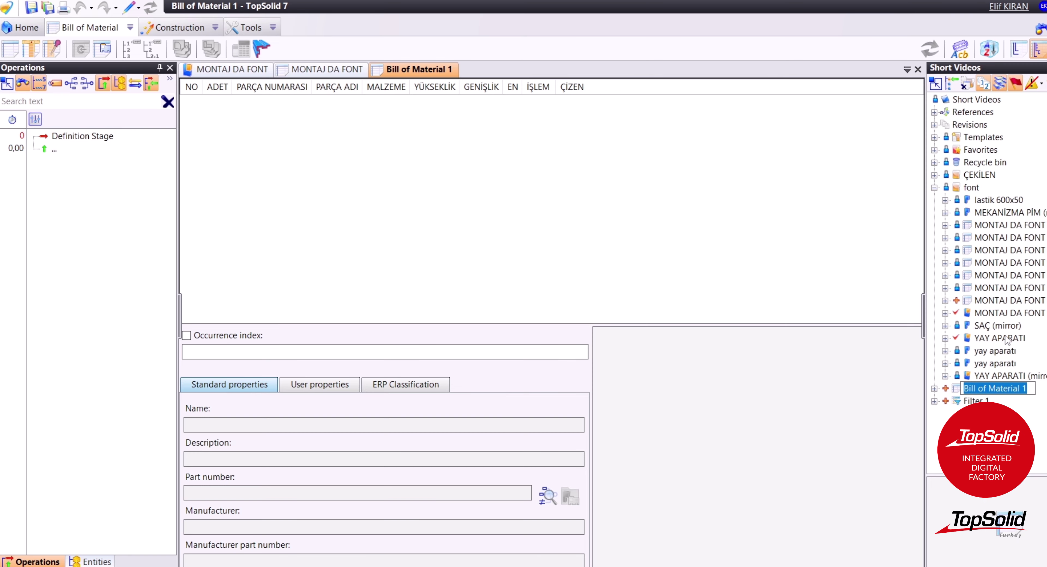
{"action": "mouse_move", "coordinate": [999, 338]}
{"action": "type", "text": "BO"}
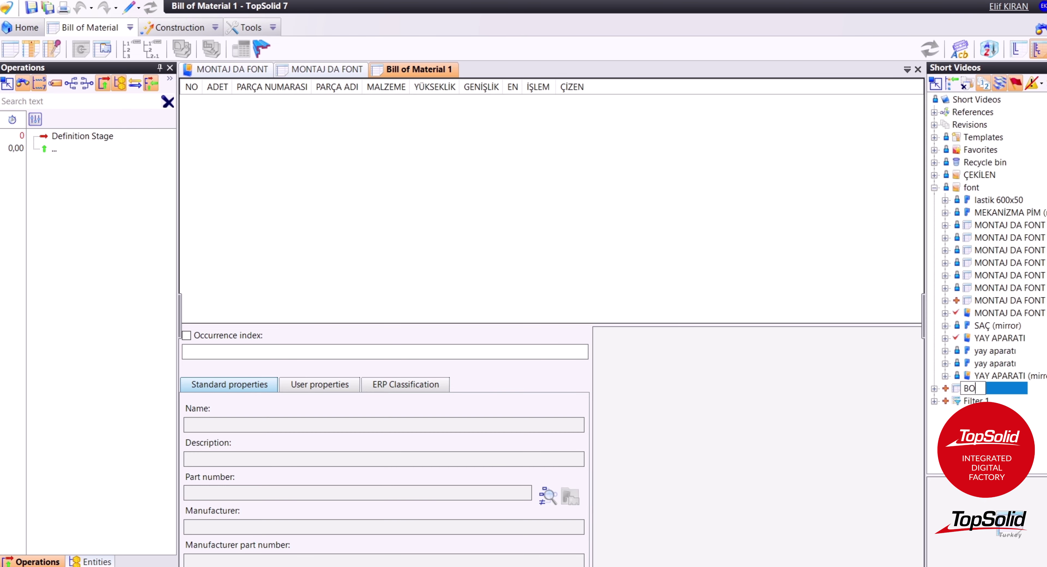
{"action": "type", "text": "M ŞABLON"}
{"action": "key", "text": "Return"}
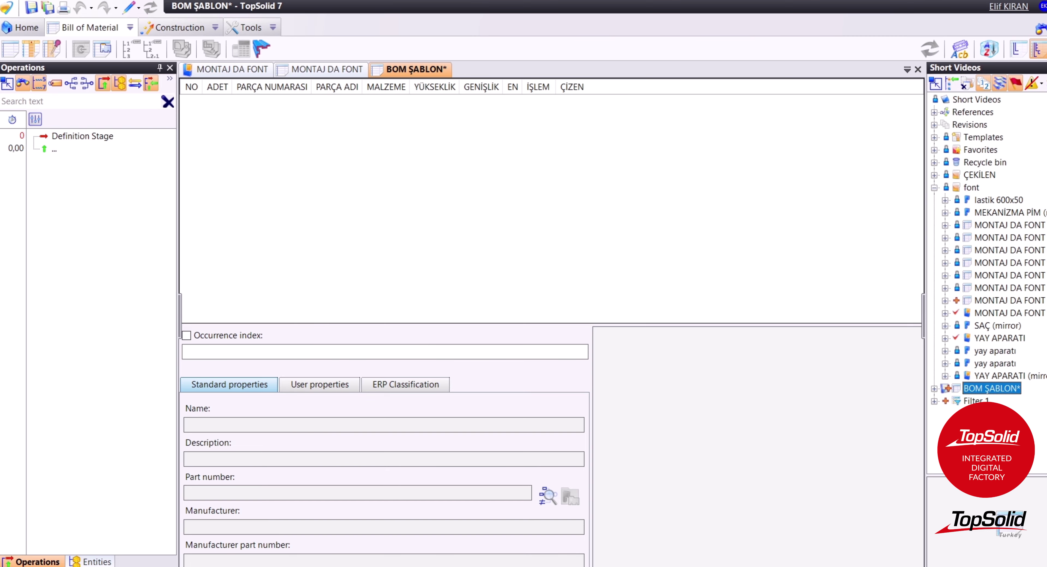
{"action": "right_click", "coordinate": [994, 389]}
{"action": "left_click", "coordinate": [936, 323]}
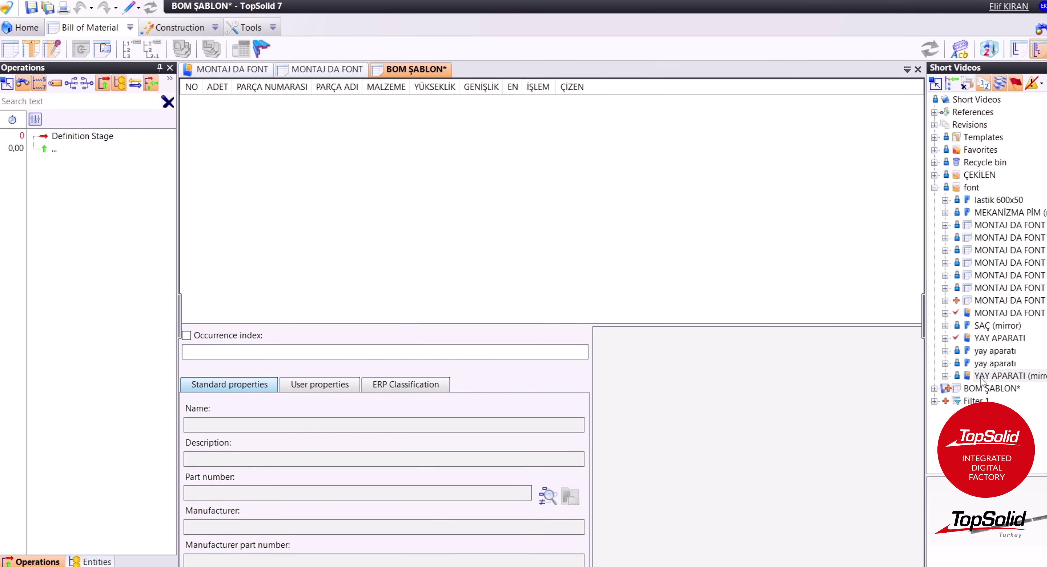
- Check in the BOM ŞABLON document
{"action": "right_click", "coordinate": [977, 389]}
{"action": "left_click", "coordinate": [890, 331]}
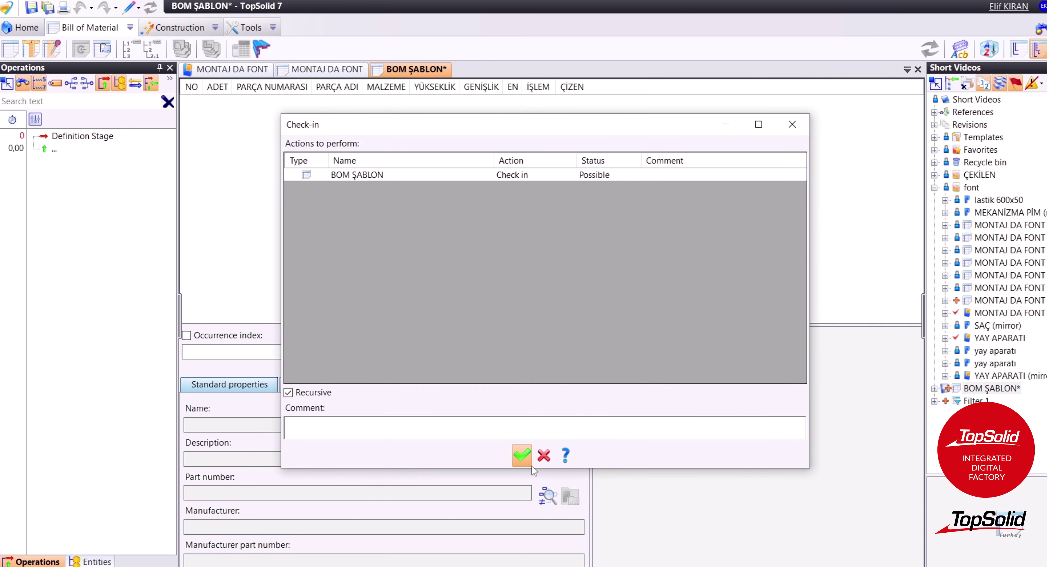
{"action": "left_click", "coordinate": [586, 453]}
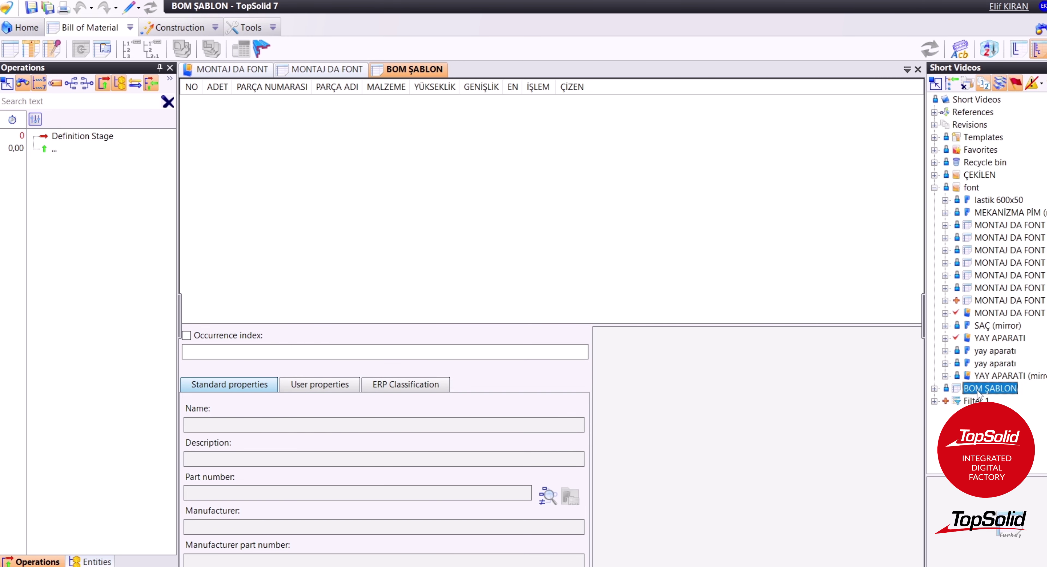
- Move BOM ŞABLON into the Templates folder and close the bill of material tabs
{"action": "left_click_drag", "start_coordinate": [977, 390], "coordinate": [985, 141]}
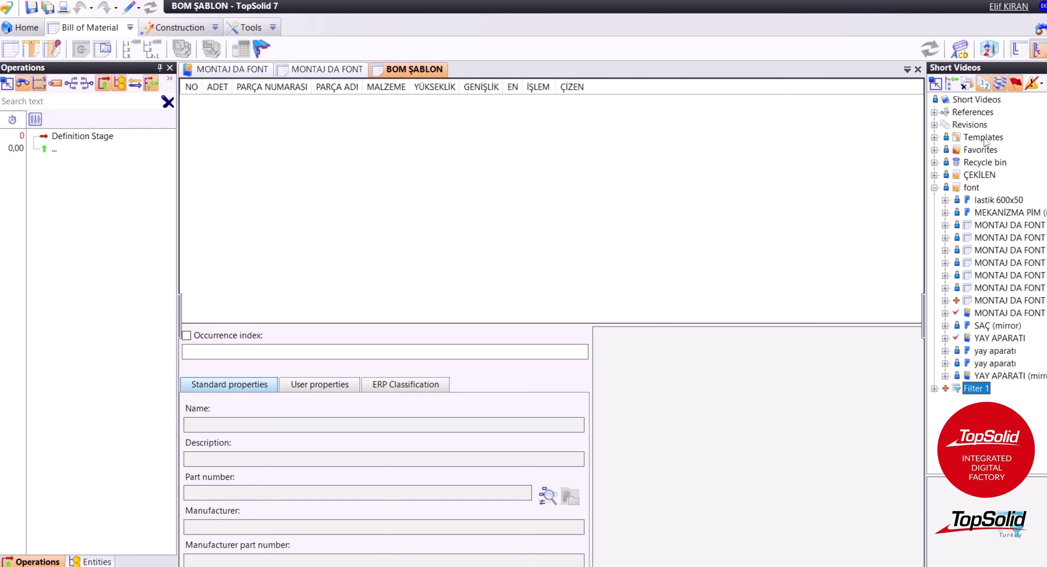
{"action": "left_click", "coordinate": [935, 137]}
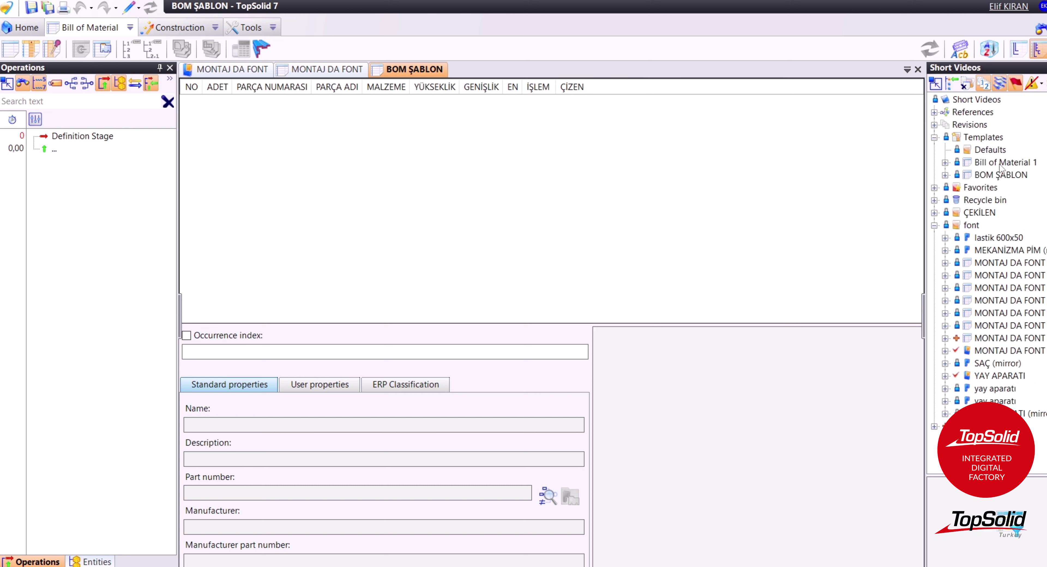
{"action": "left_click", "coordinate": [988, 138]}
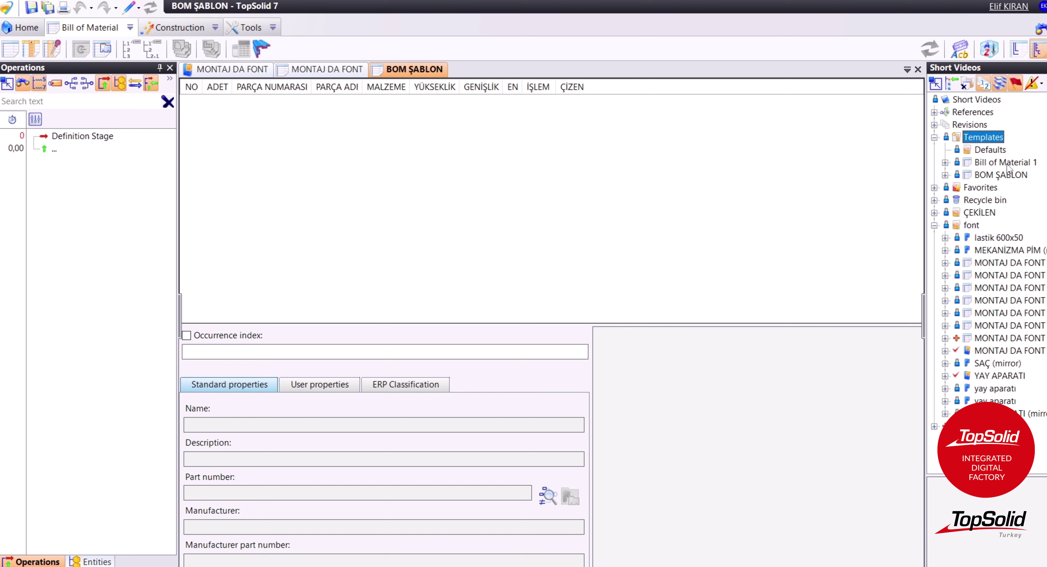
{"action": "left_click", "coordinate": [1004, 175]}
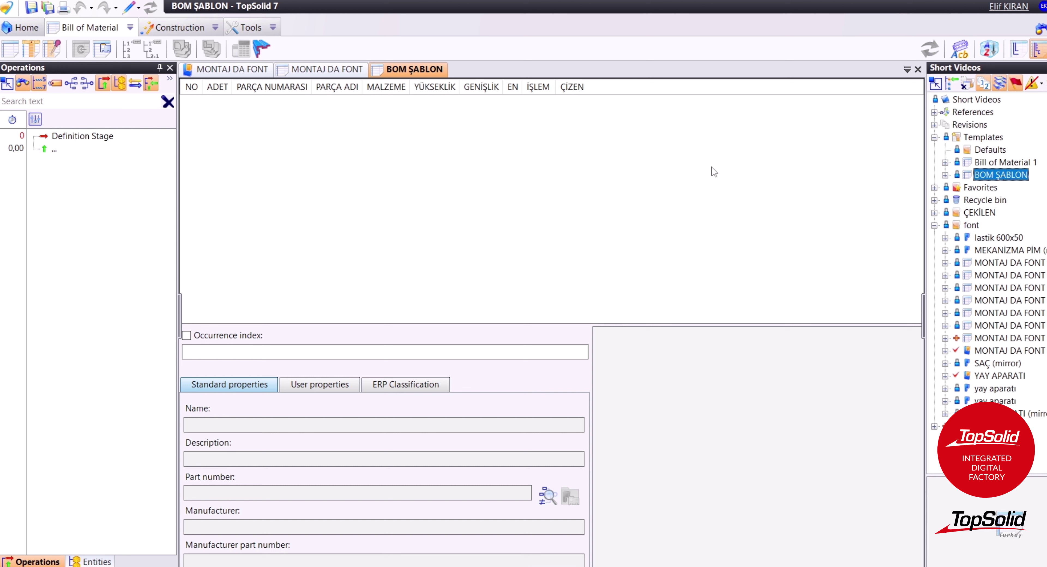
{"action": "left_click", "coordinate": [591, 155]}
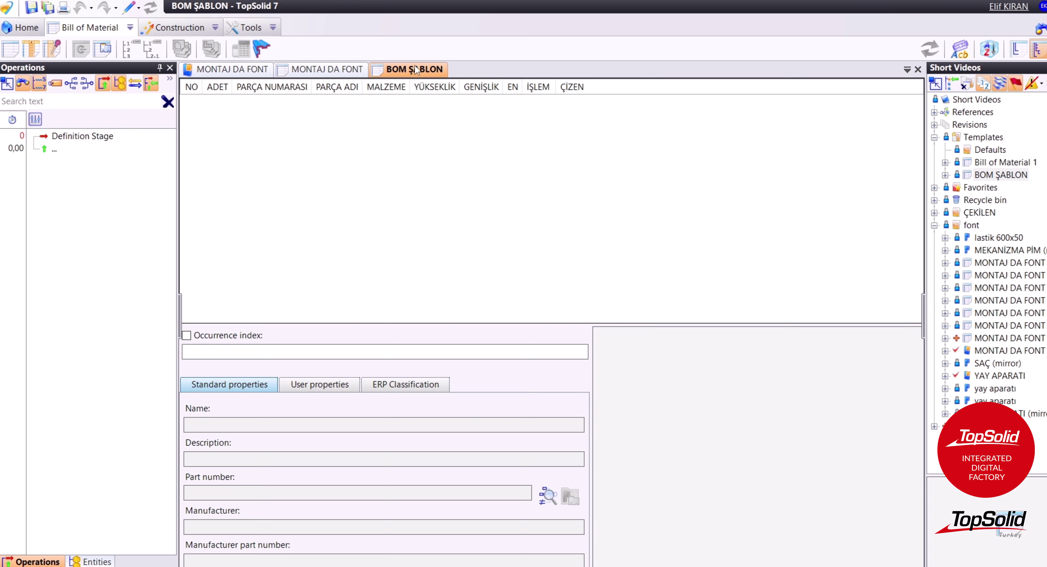
{"action": "key", "text": "ctrl+F4"}
{"action": "key", "text": "ctrl+F4"}
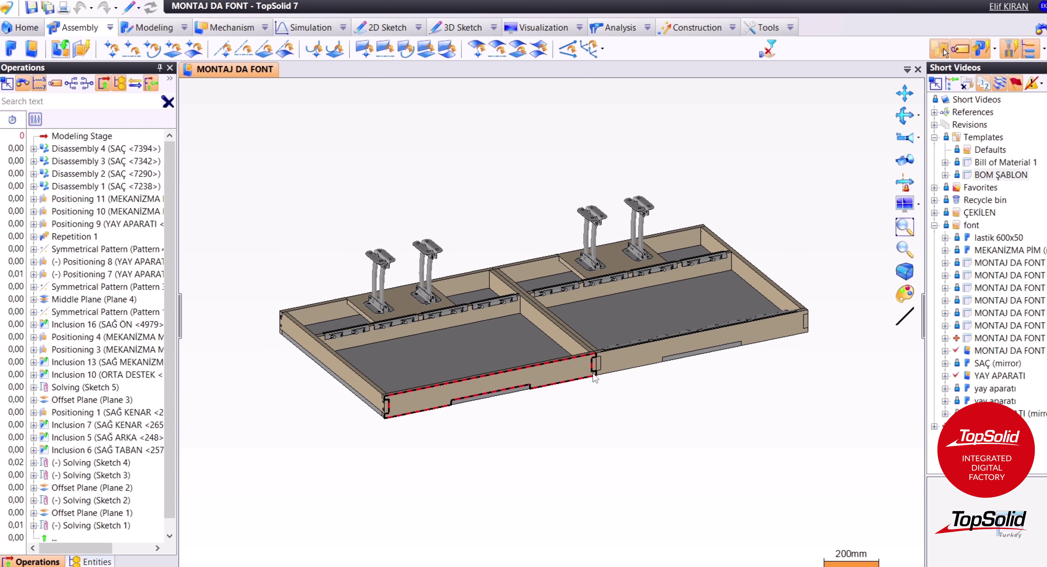
- Create a bill of material for MONTAJ DA FONT using the BOM ŞABLON project template
{"action": "right_click", "coordinate": [256, 70]}
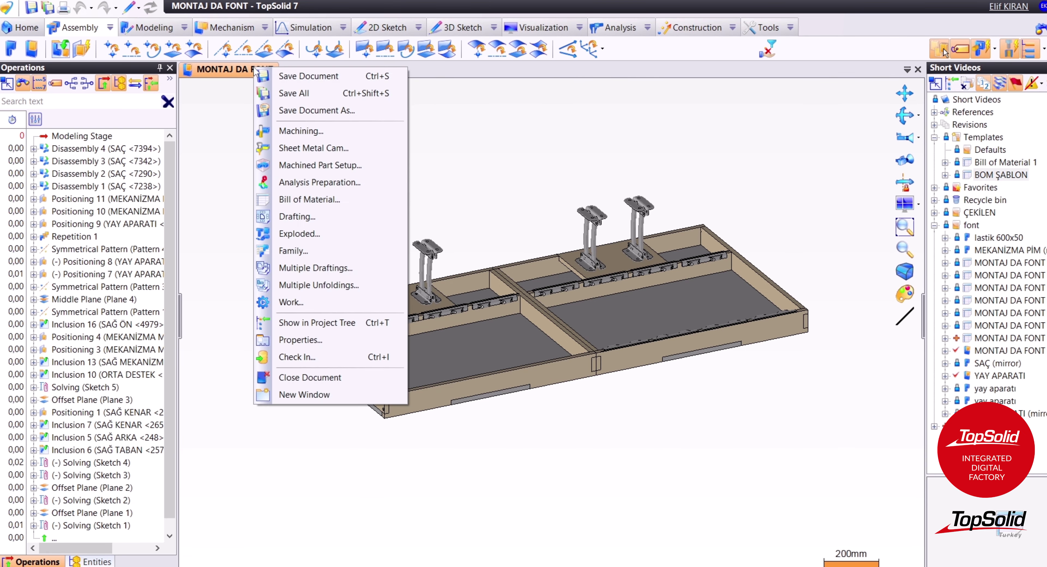
{"action": "left_click", "coordinate": [308, 198]}
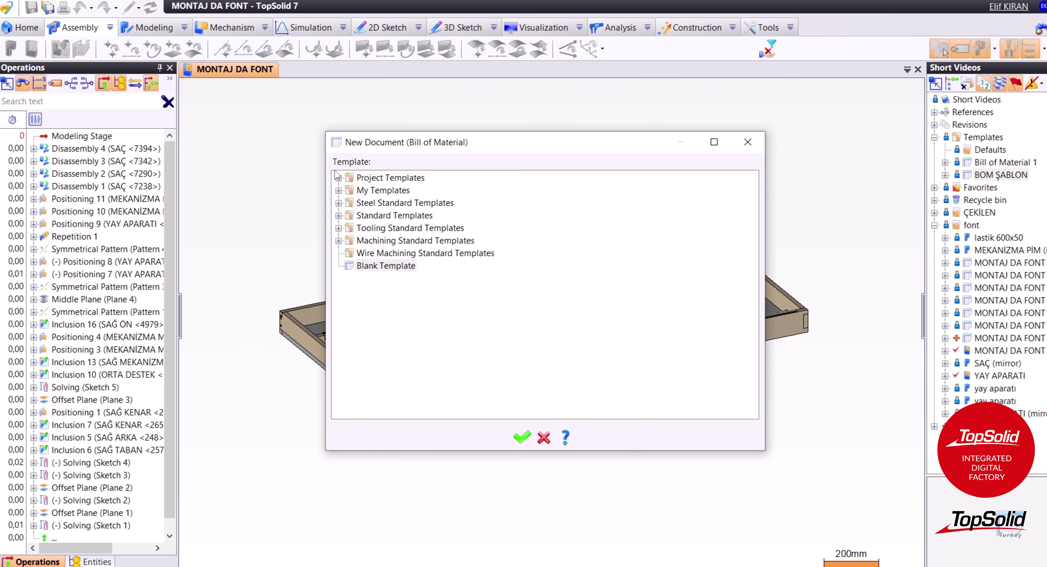
{"action": "left_click", "coordinate": [338, 179]}
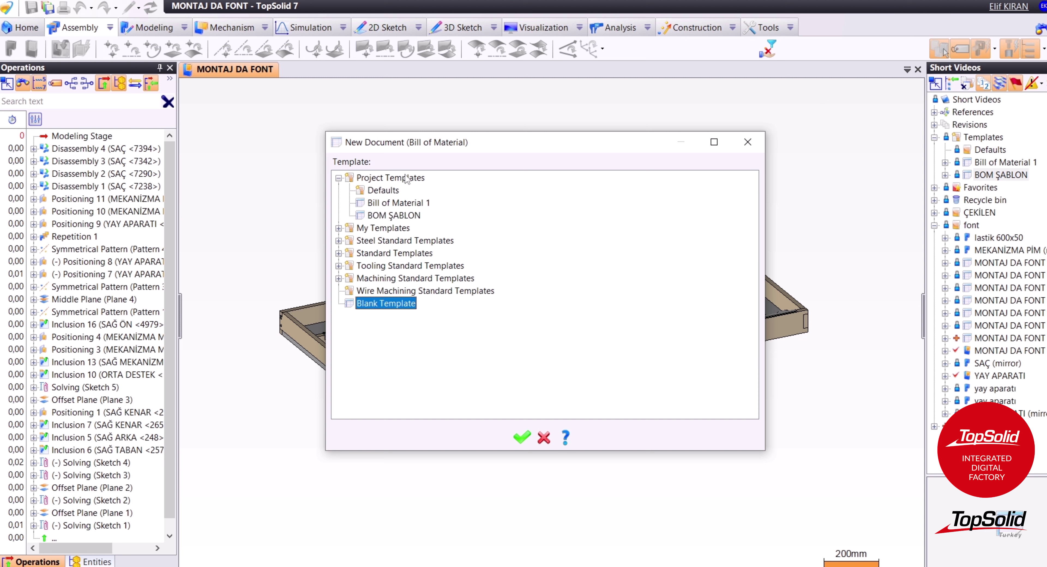
{"action": "left_click", "coordinate": [384, 216]}
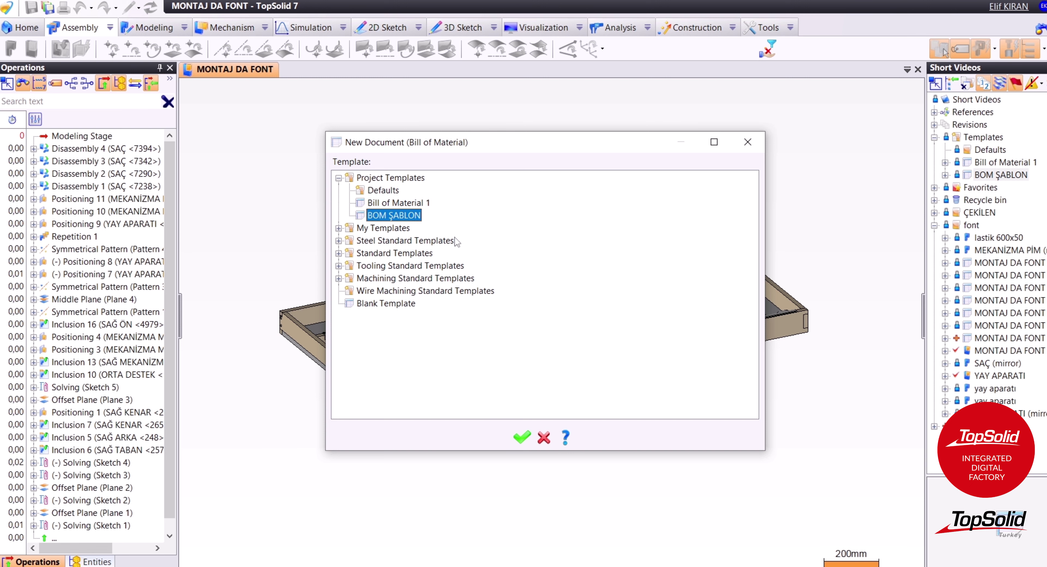
{"action": "left_click", "coordinate": [524, 437]}
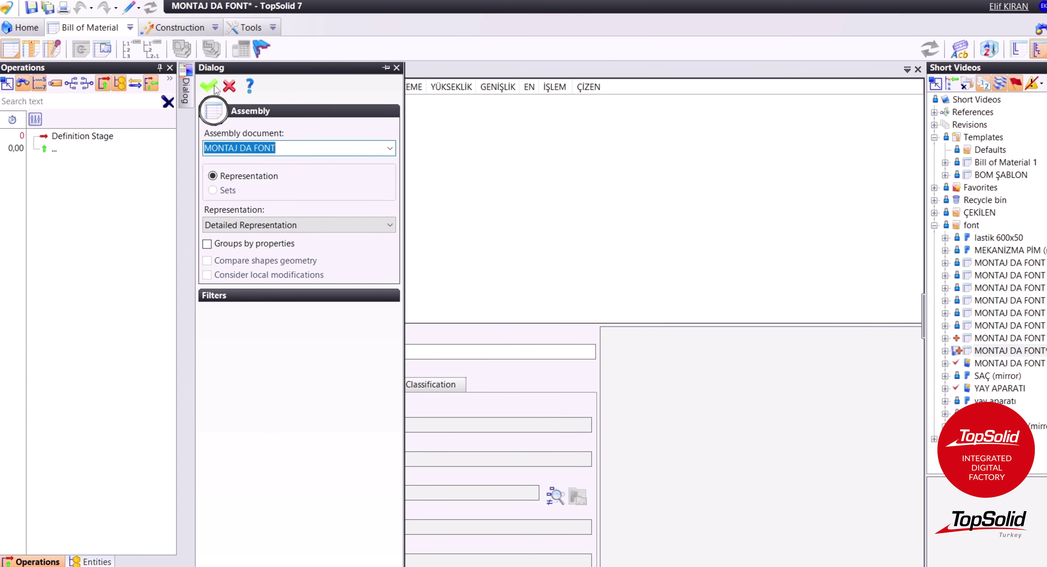
- Accept MONTAJ DA FONT to fill the BOM, review the parts list, and select the BOM ŞABLON template
{"action": "left_click", "coordinate": [209, 86]}
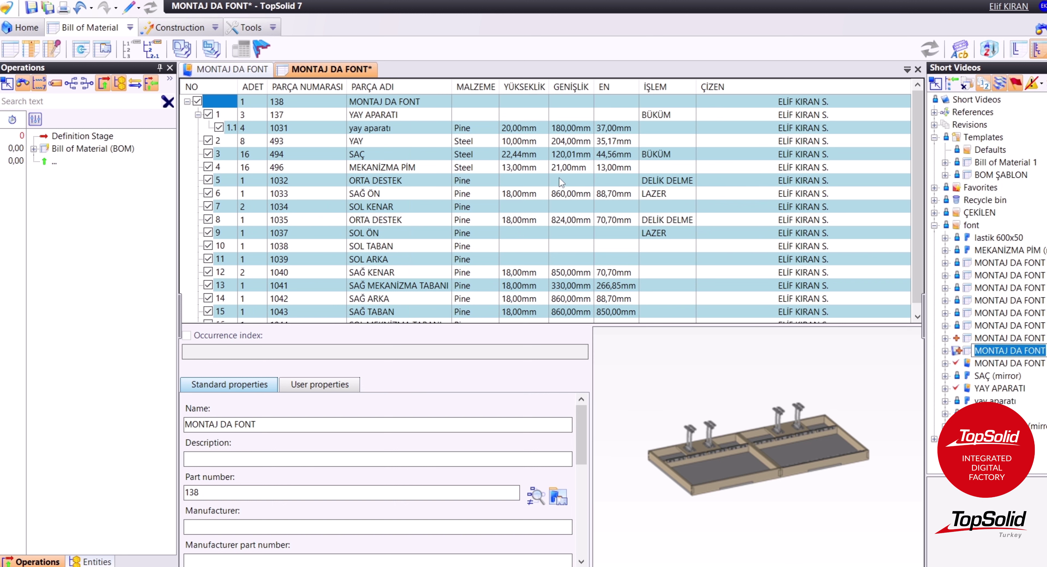
{"action": "scroll", "coordinate": [568, 209], "scroll_direction": "down", "scroll_amount": 1}
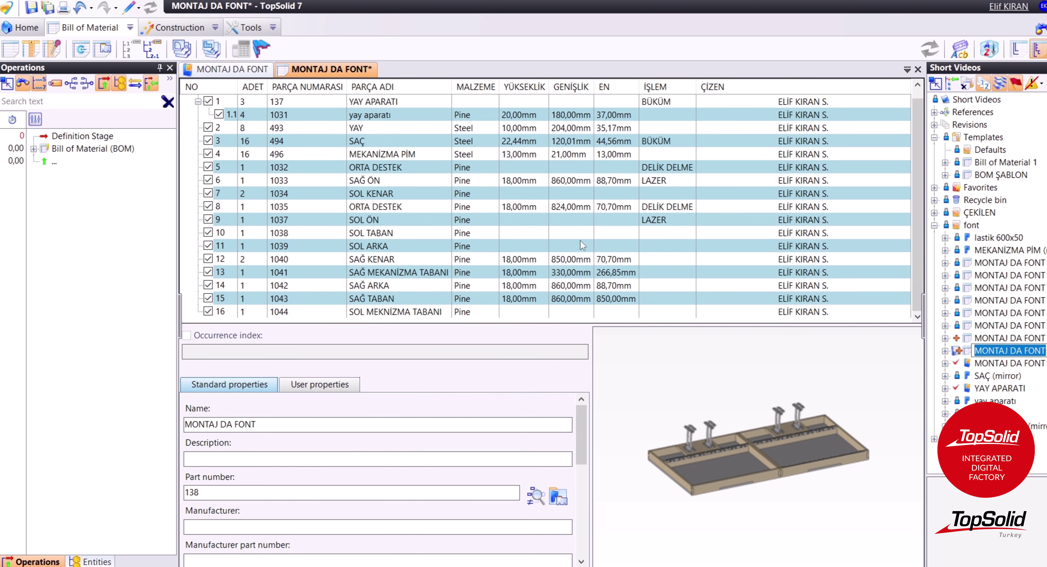
{"action": "scroll", "coordinate": [591, 268], "scroll_direction": "up", "scroll_amount": 1}
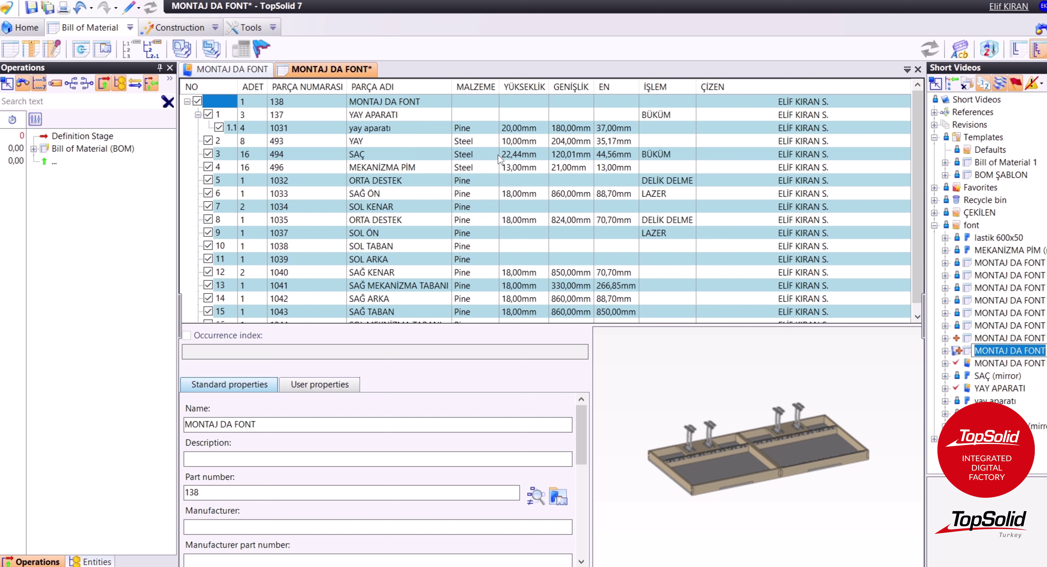
{"action": "scroll", "coordinate": [503, 163], "scroll_direction": "down", "scroll_amount": 1}
{"action": "scroll", "coordinate": [519, 198], "scroll_direction": "up", "scroll_amount": 1}
{"action": "left_click", "coordinate": [1000, 178]}
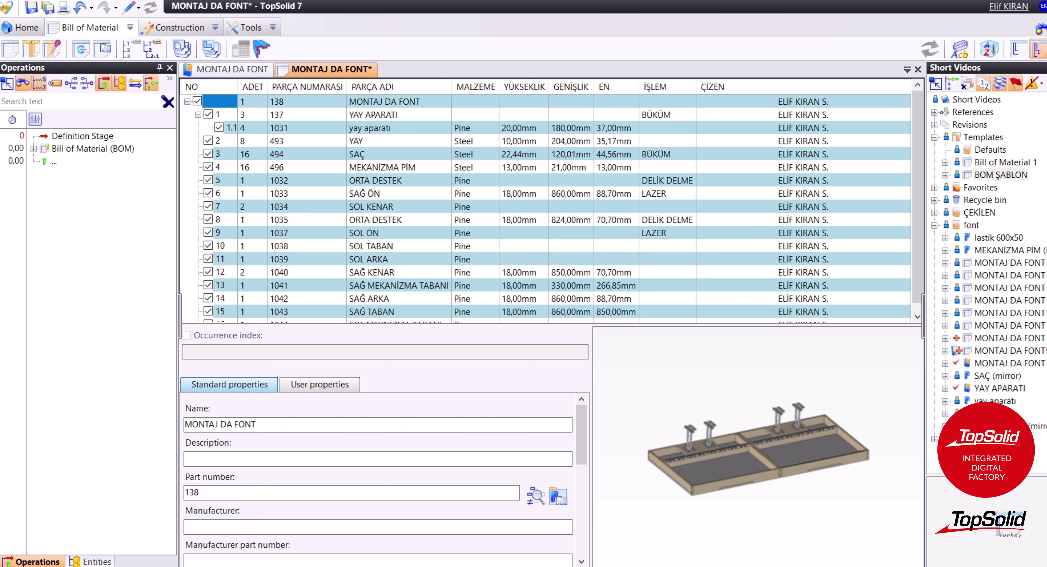
{"action": "left_click", "coordinate": [7, 7]}
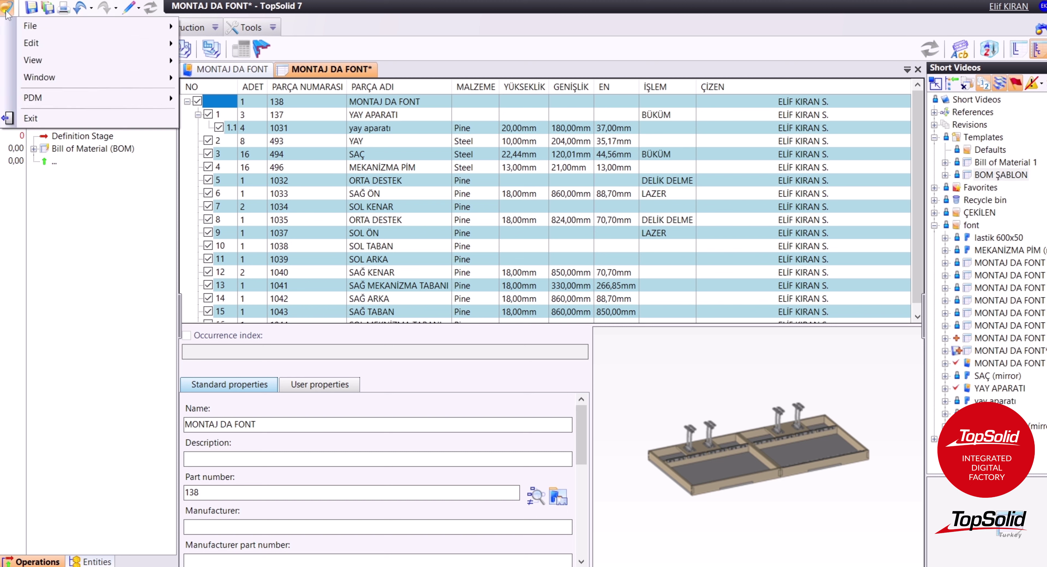
{"action": "mouse_move", "coordinate": [90, 25]}
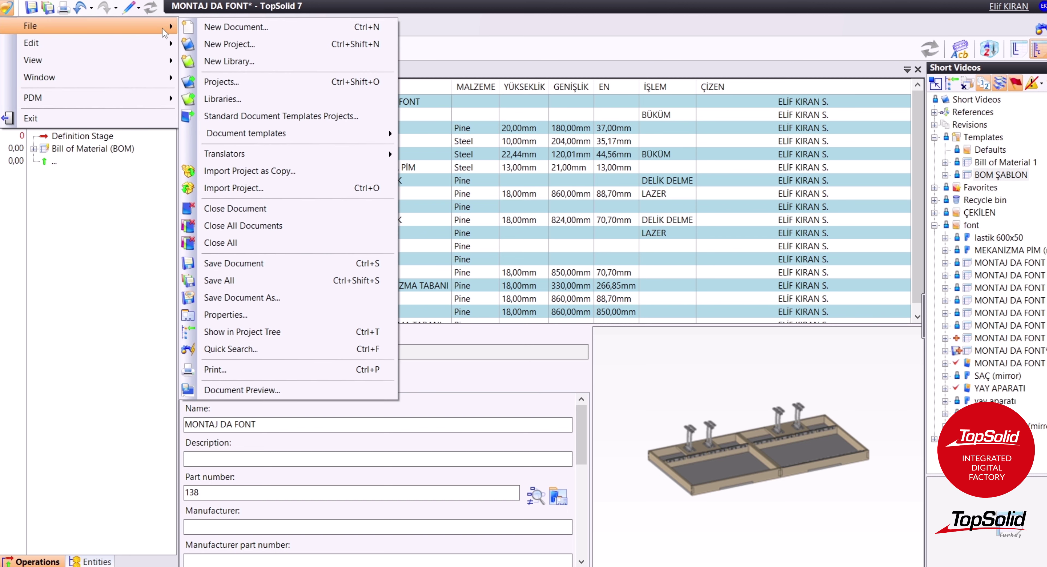
{"action": "mouse_move", "coordinate": [246, 132]}
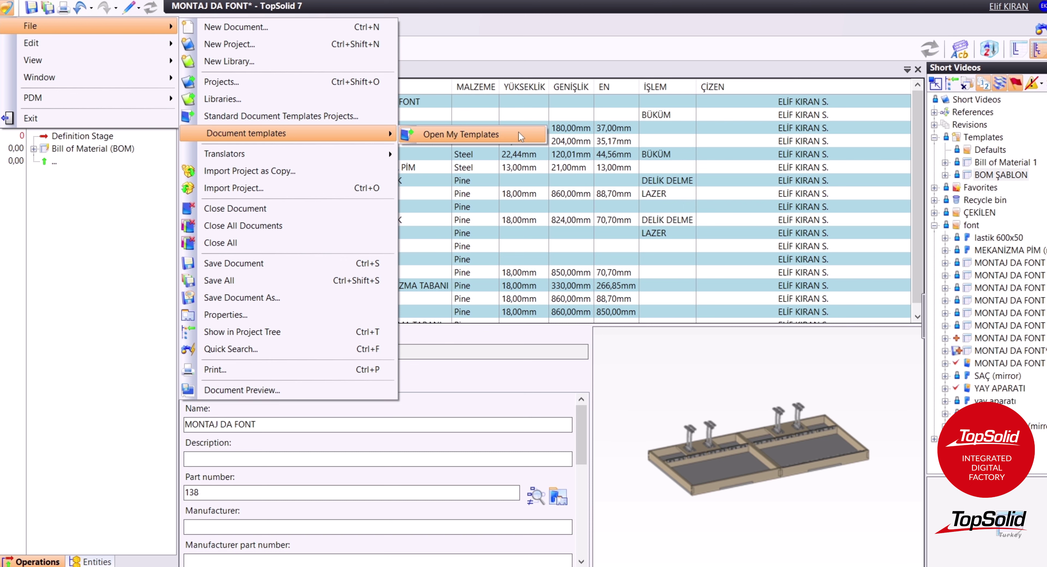
- Copy the BOM ŞABLON template into My Templates
{"action": "left_click", "coordinate": [519, 132]}
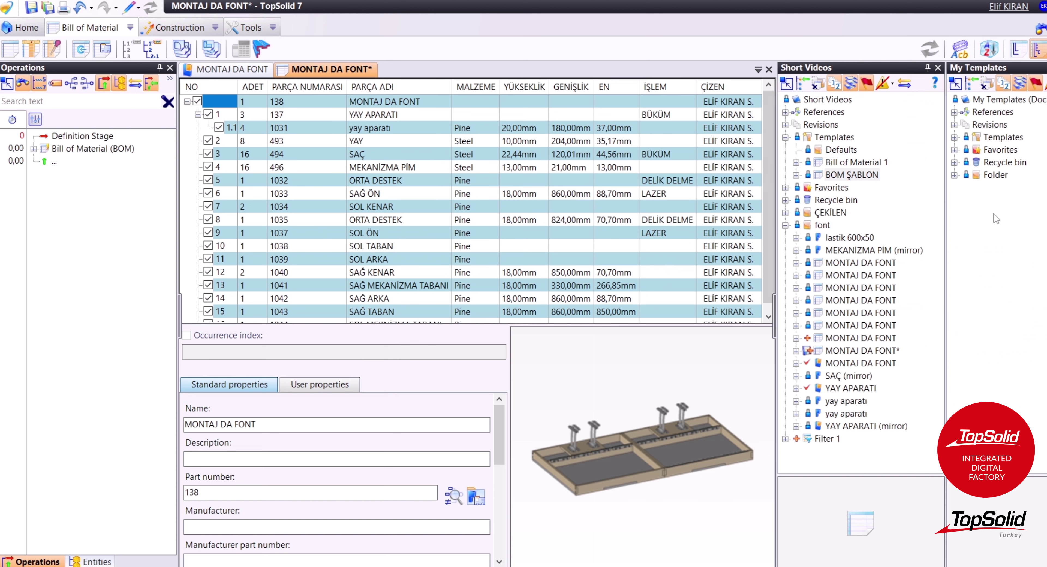
{"action": "right_click", "coordinate": [850, 180]}
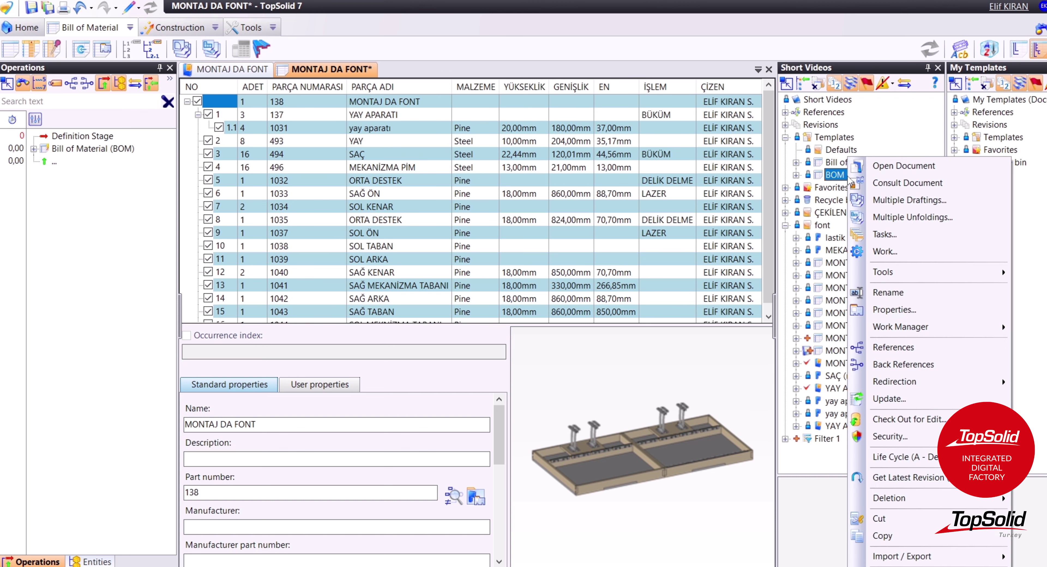
{"action": "left_click", "coordinate": [880, 535]}
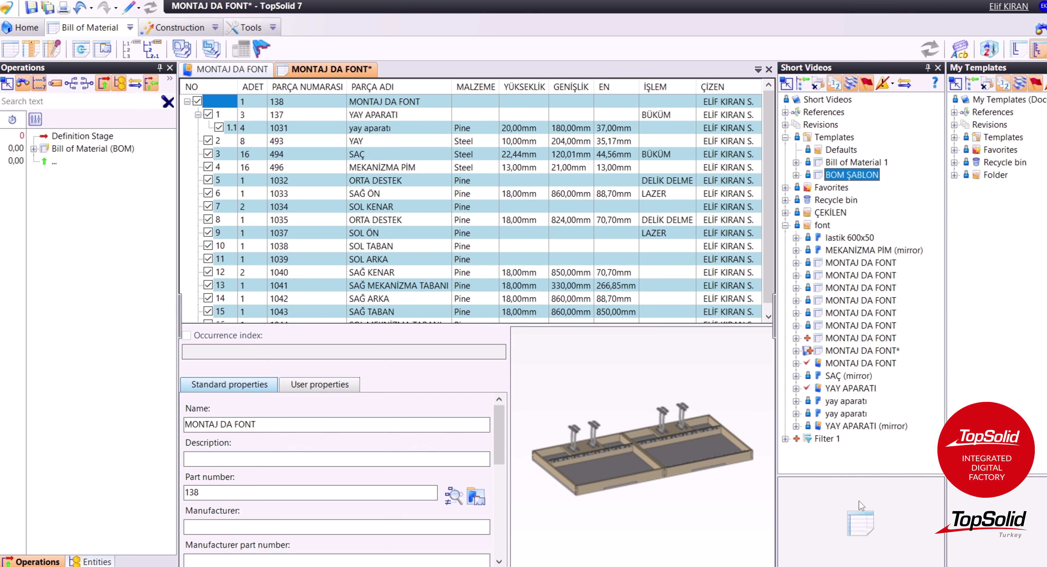
{"action": "right_click", "coordinate": [1011, 106]}
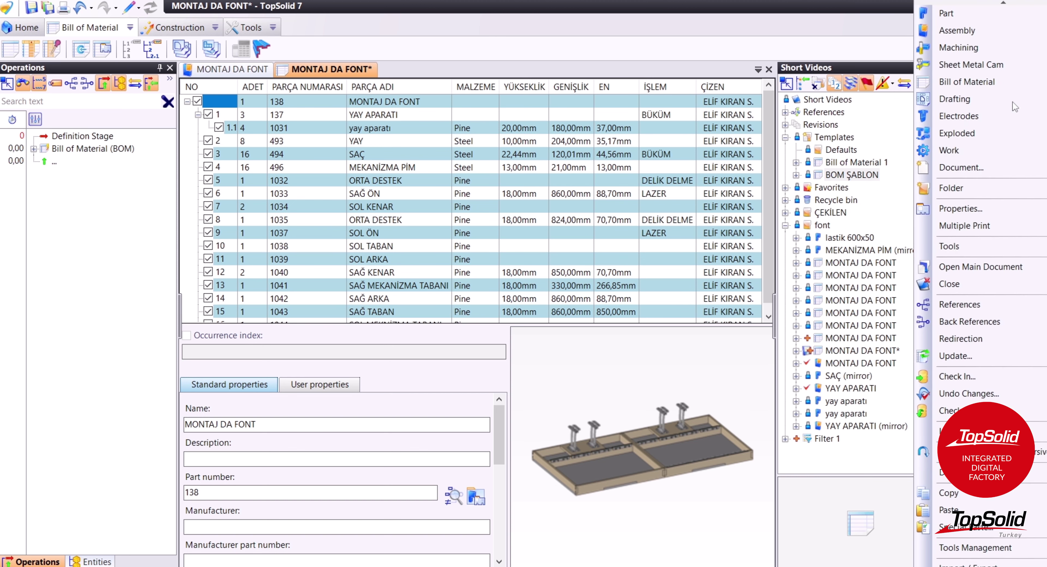
{"action": "left_click", "coordinate": [967, 510]}
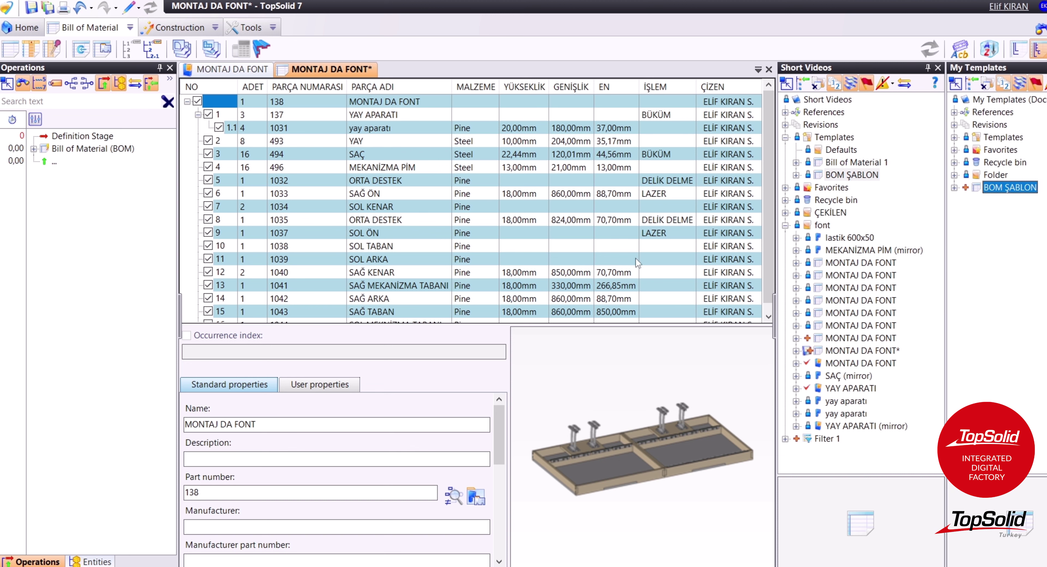
- Check in the pasted BOM ŞABLON and close the Bill of Material without saving
{"action": "right_click", "coordinate": [997, 106]}
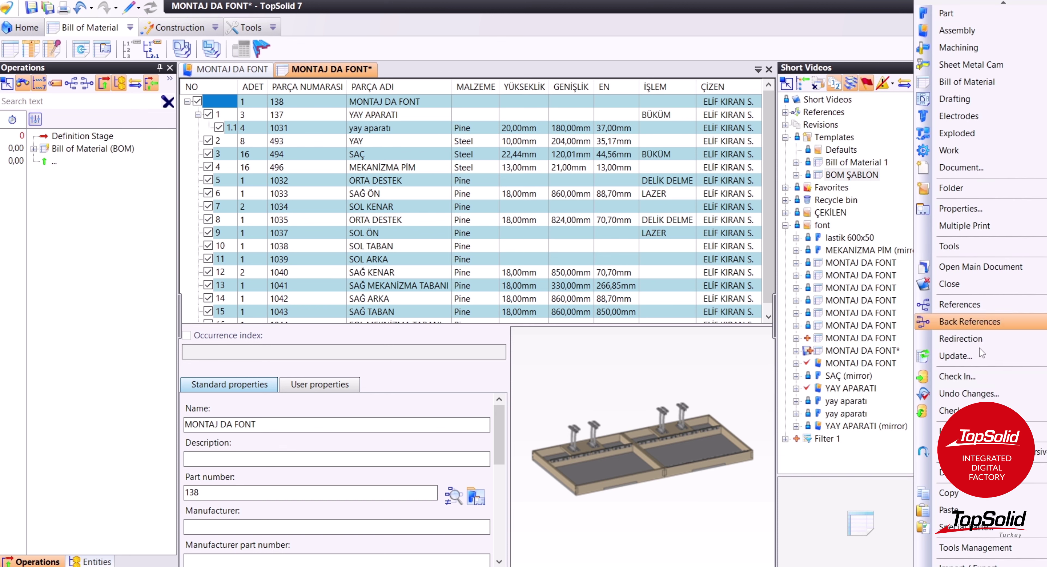
{"action": "key", "text": "Escape"}
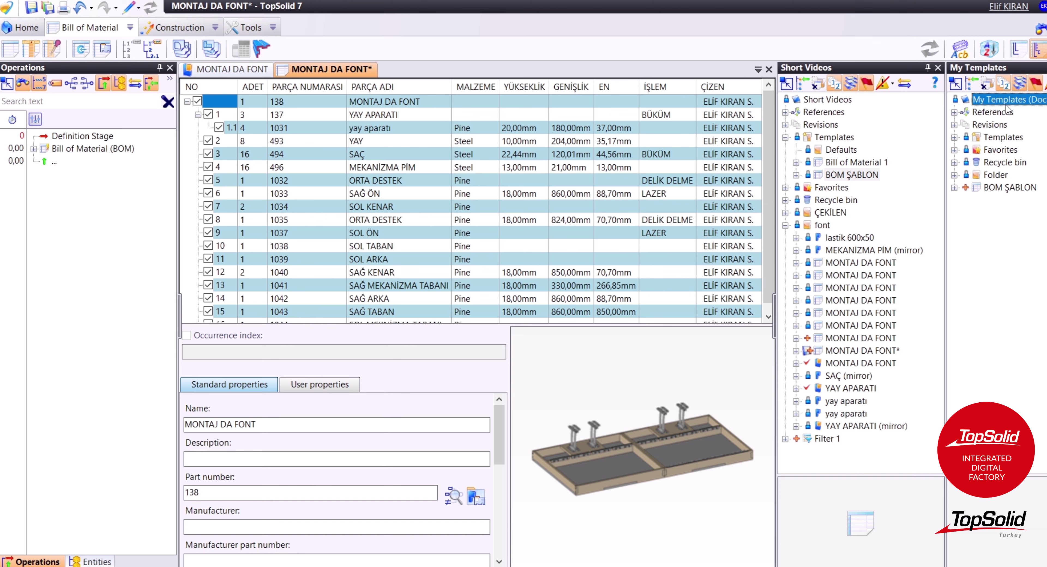
{"action": "right_click", "coordinate": [1006, 108]}
{"action": "left_click", "coordinate": [961, 373]}
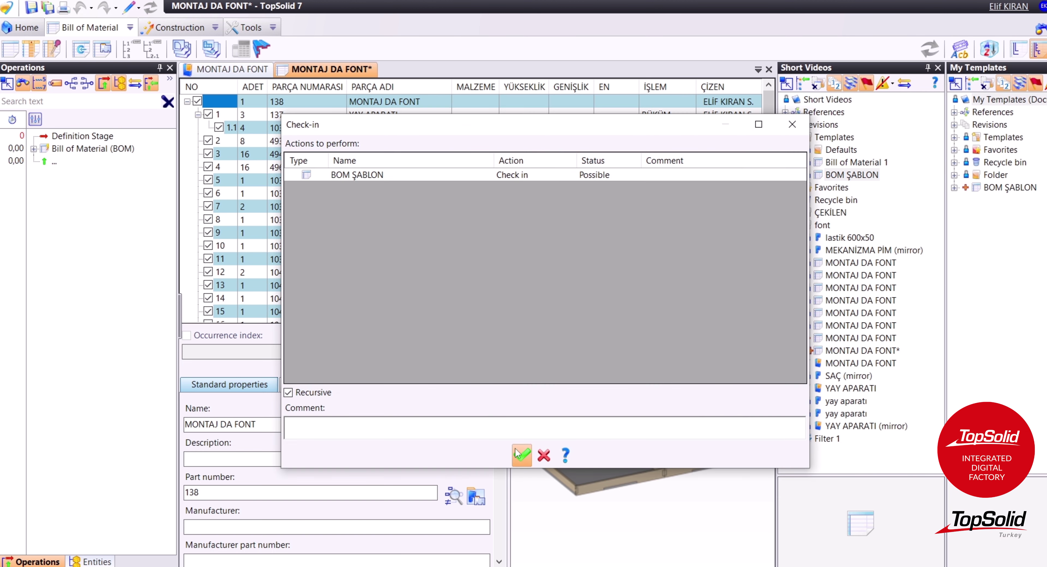
{"action": "left_click", "coordinate": [520, 454]}
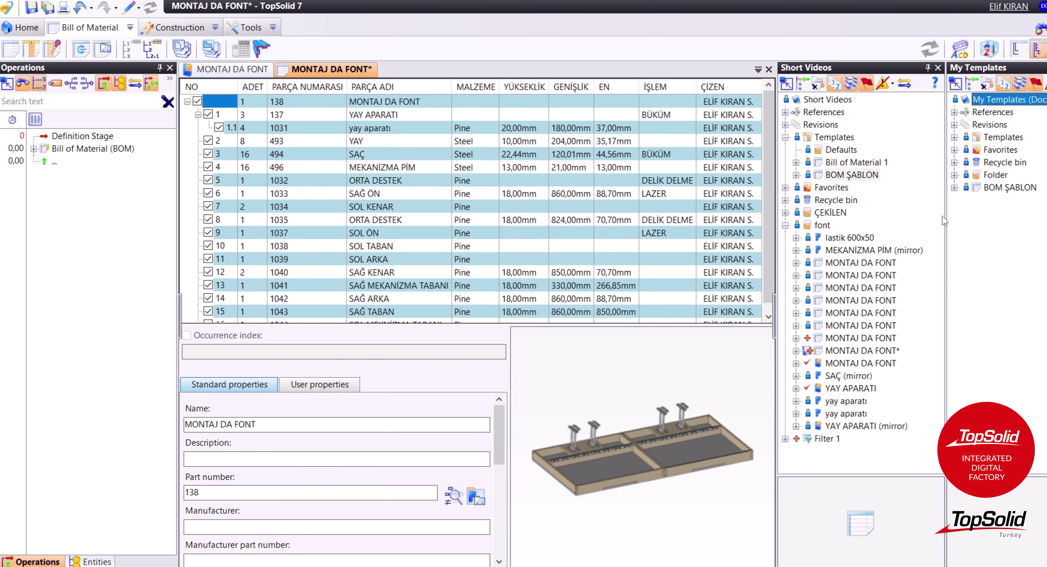
{"action": "middle_click", "coordinate": [354, 67]}
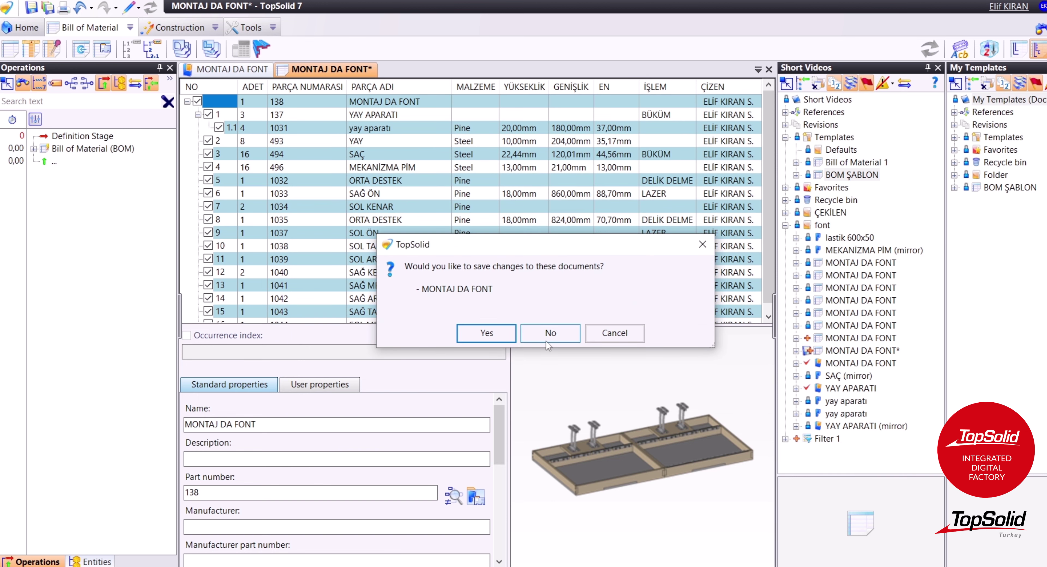
{"action": "left_click", "coordinate": [547, 339]}
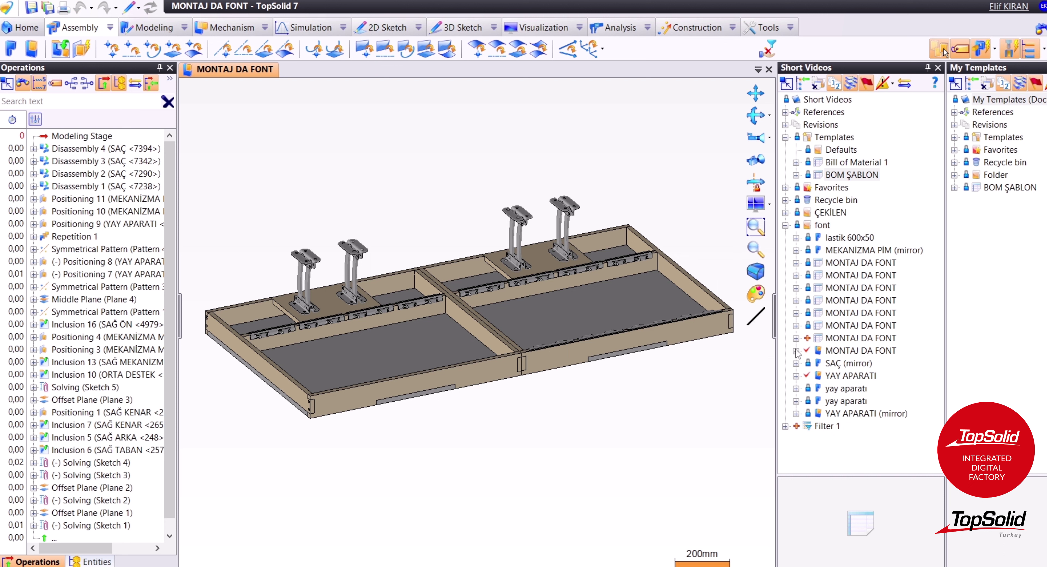
- Create a Bill of Material for MONTAJ DA FONT from BOM ŞABLON under My Templates
{"action": "left_click", "coordinate": [996, 188]}
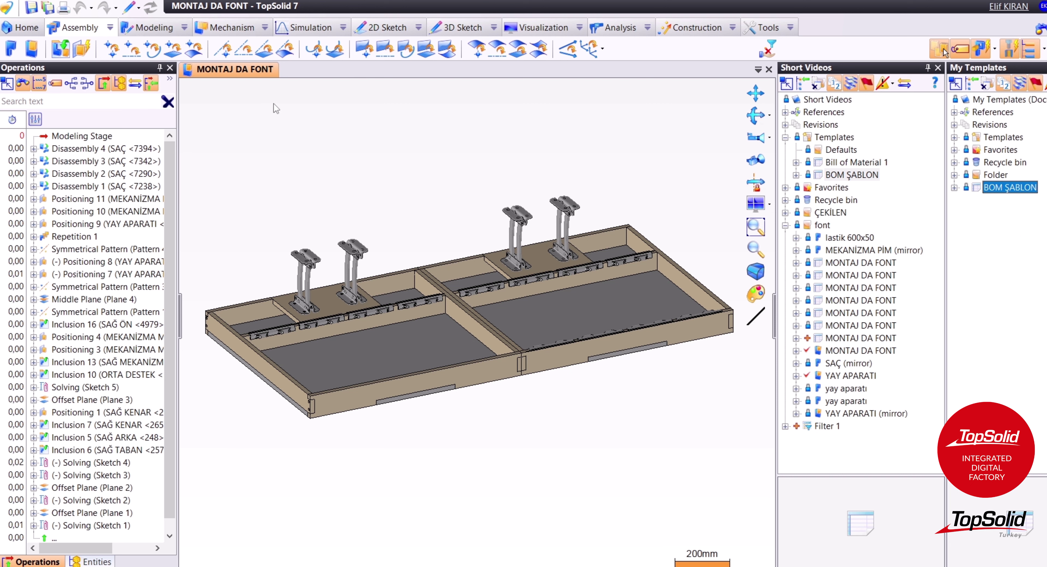
{"action": "right_click", "coordinate": [233, 72]}
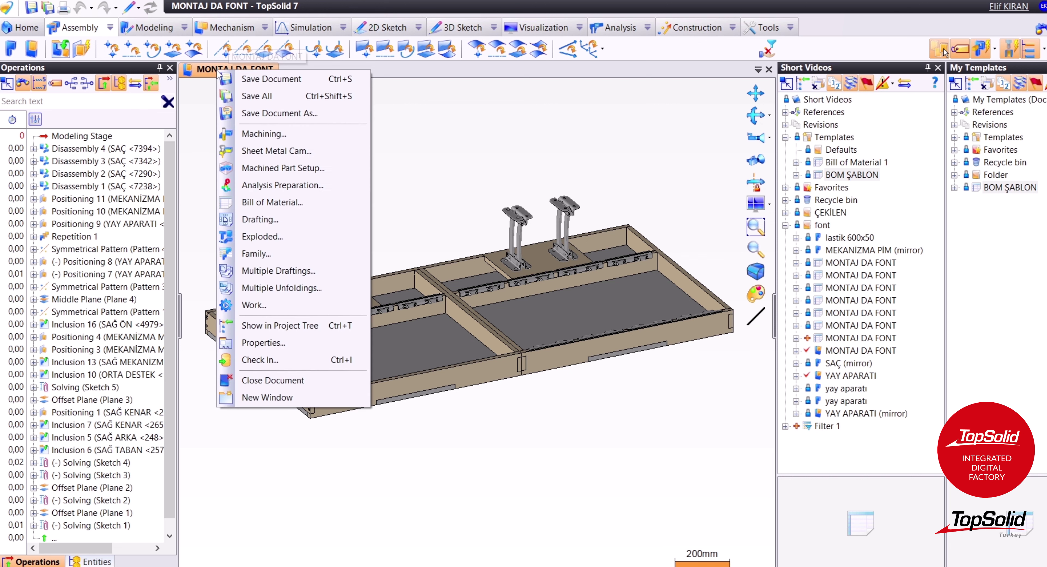
{"action": "left_click", "coordinate": [290, 205]}
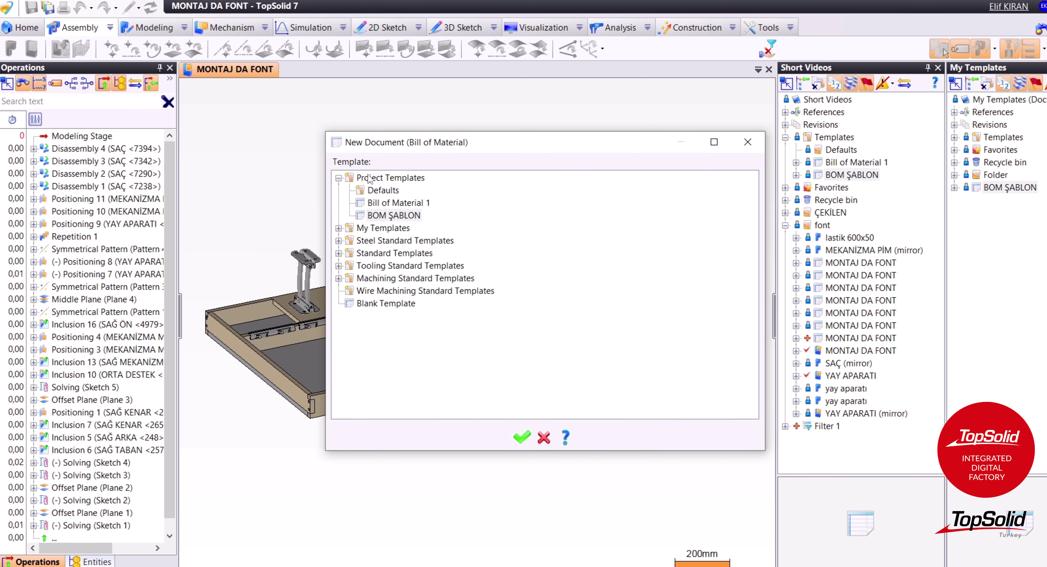
{"action": "double_click", "coordinate": [350, 183]}
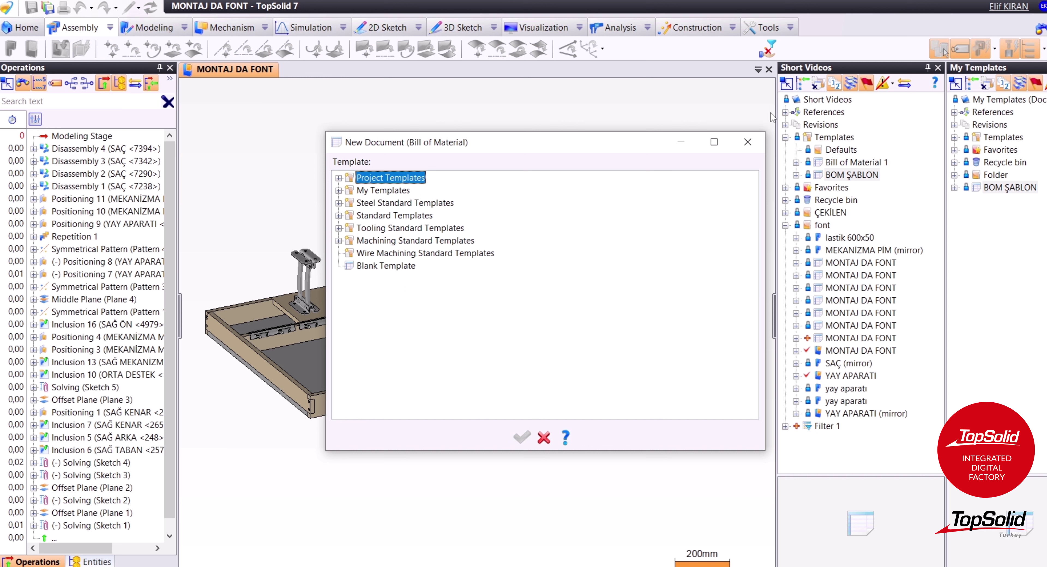
{"action": "left_click", "coordinate": [339, 191]}
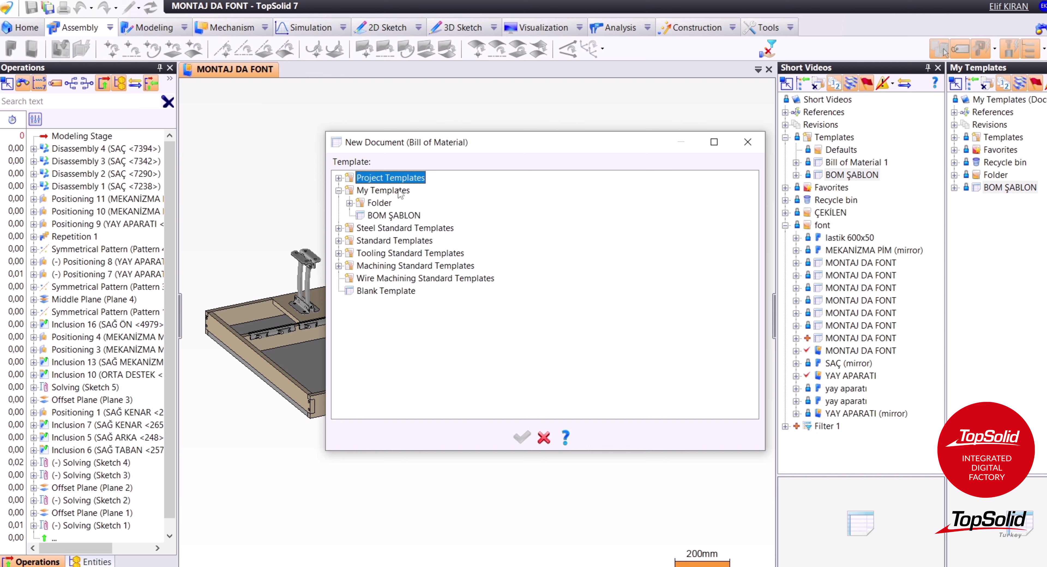
{"action": "left_click", "coordinate": [408, 217]}
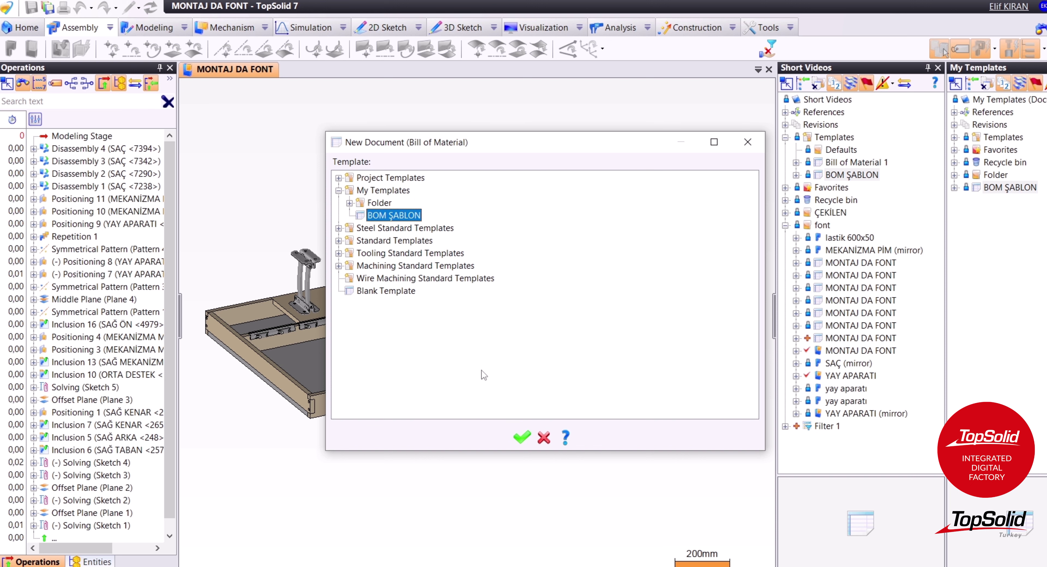
{"action": "left_click", "coordinate": [521, 442]}
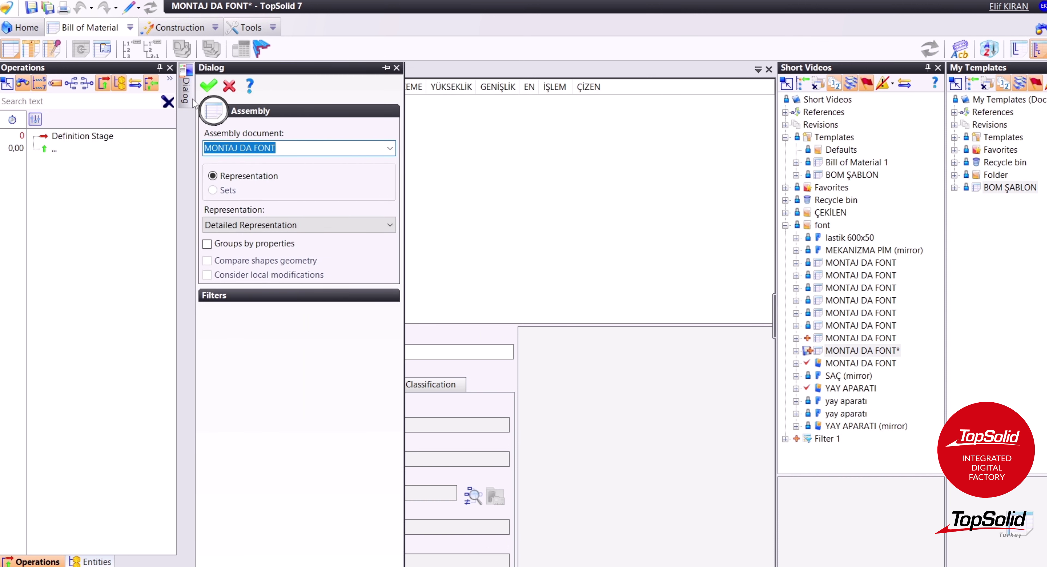
- Accept MONTAJ DA FONT as the listed assembly and review the filled parts table
{"action": "left_click", "coordinate": [208, 86]}
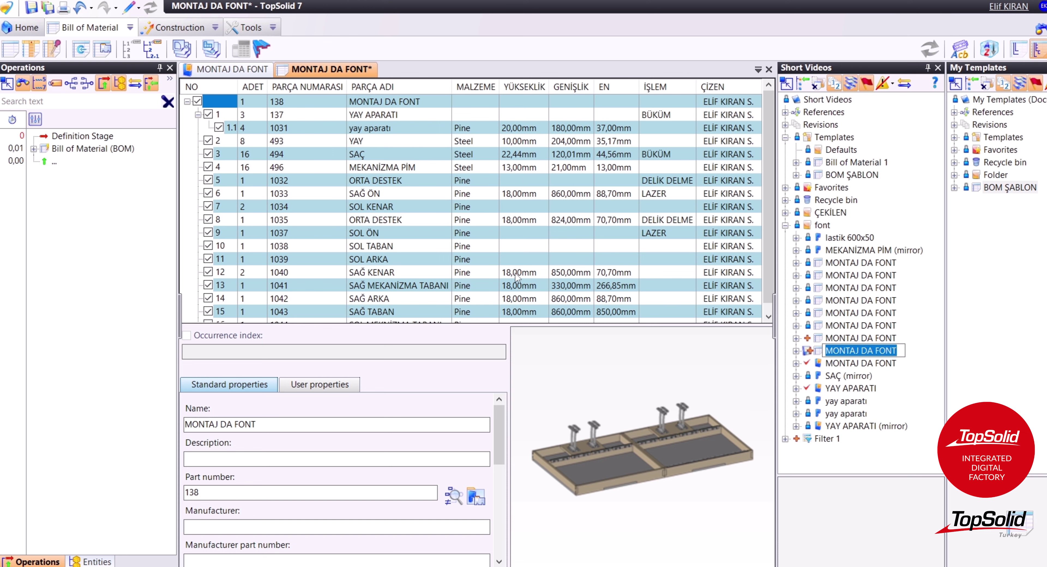
{"action": "scroll", "coordinate": [520, 272], "scroll_direction": "down", "scroll_amount": 1}
{"action": "scroll", "coordinate": [743, 275], "scroll_direction": "up", "scroll_amount": 1}
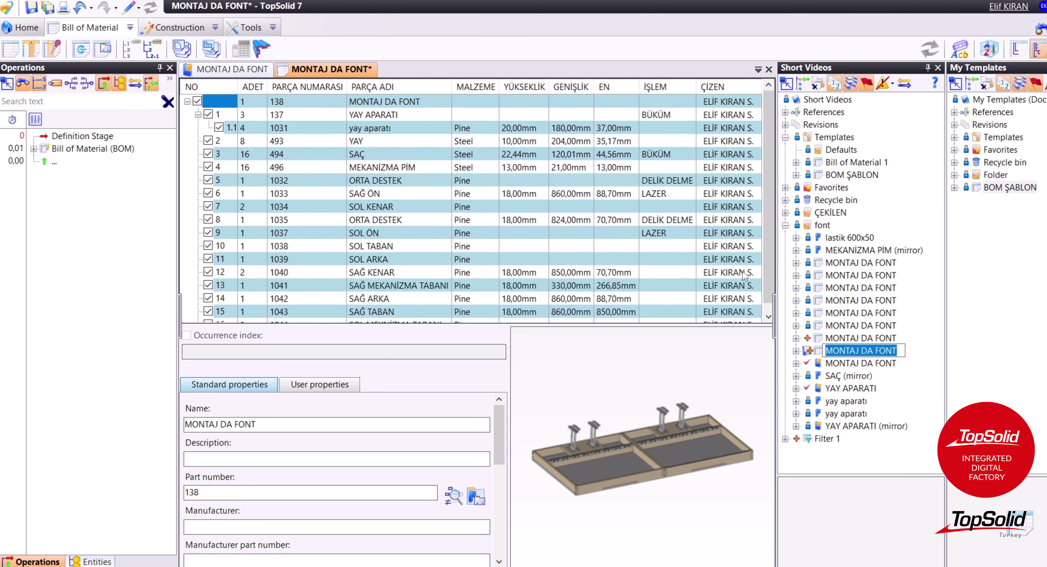